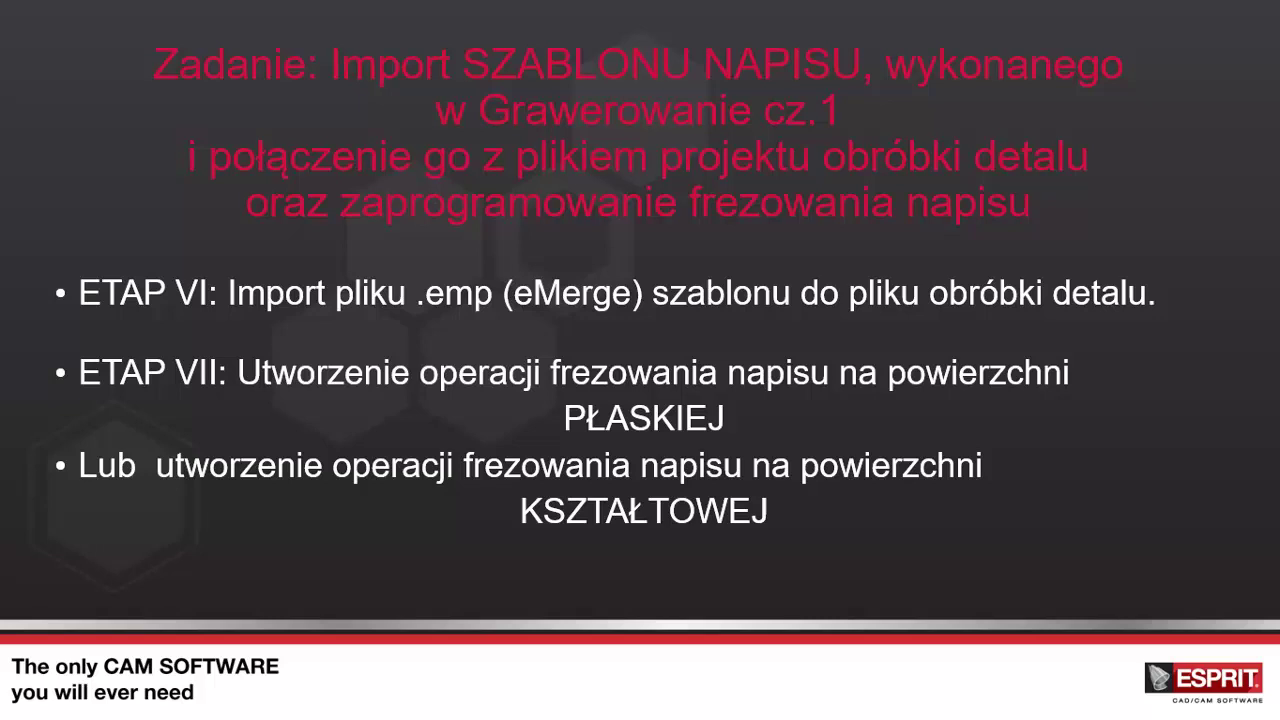
- Select the first Mold Koncentrycznie operation in the 3481193 B_Graw 3D project
left_click(175, 396)
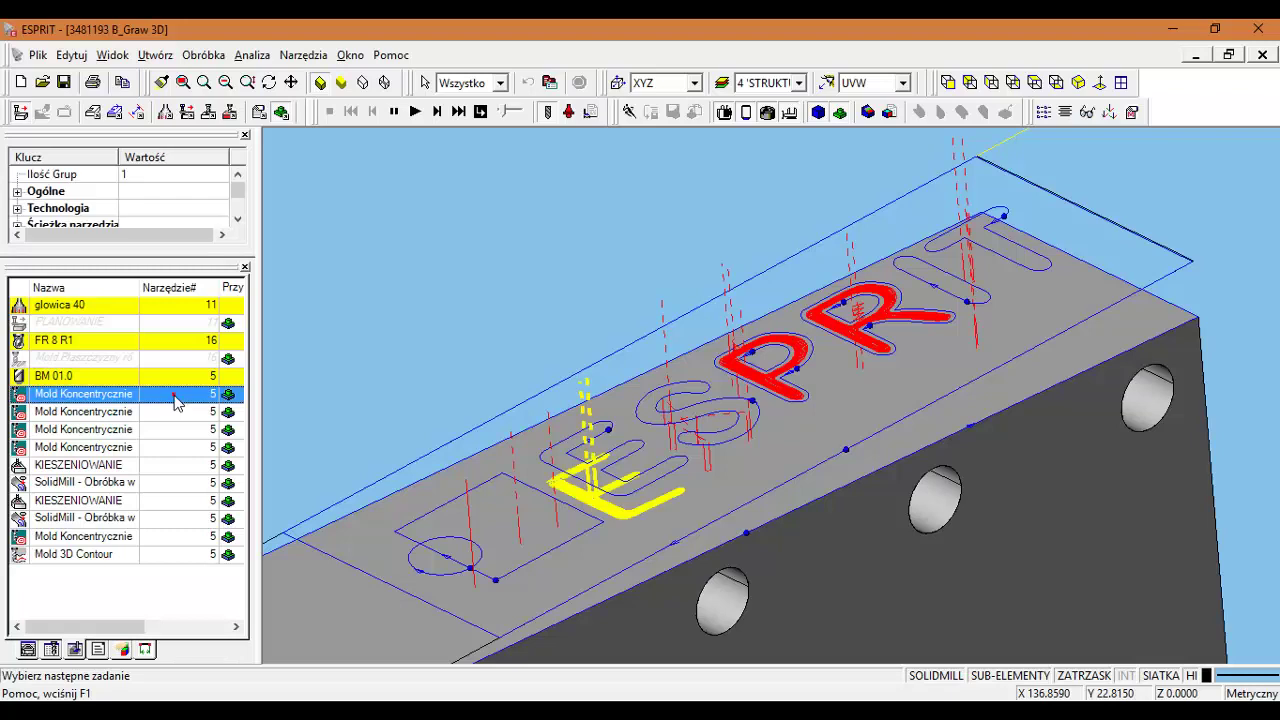
- Simulate all operations except the two KIESZENIOWANIE ones at reduced playback speed
left_click(145, 556, "shift")
left_click(150, 462, "ctrl")
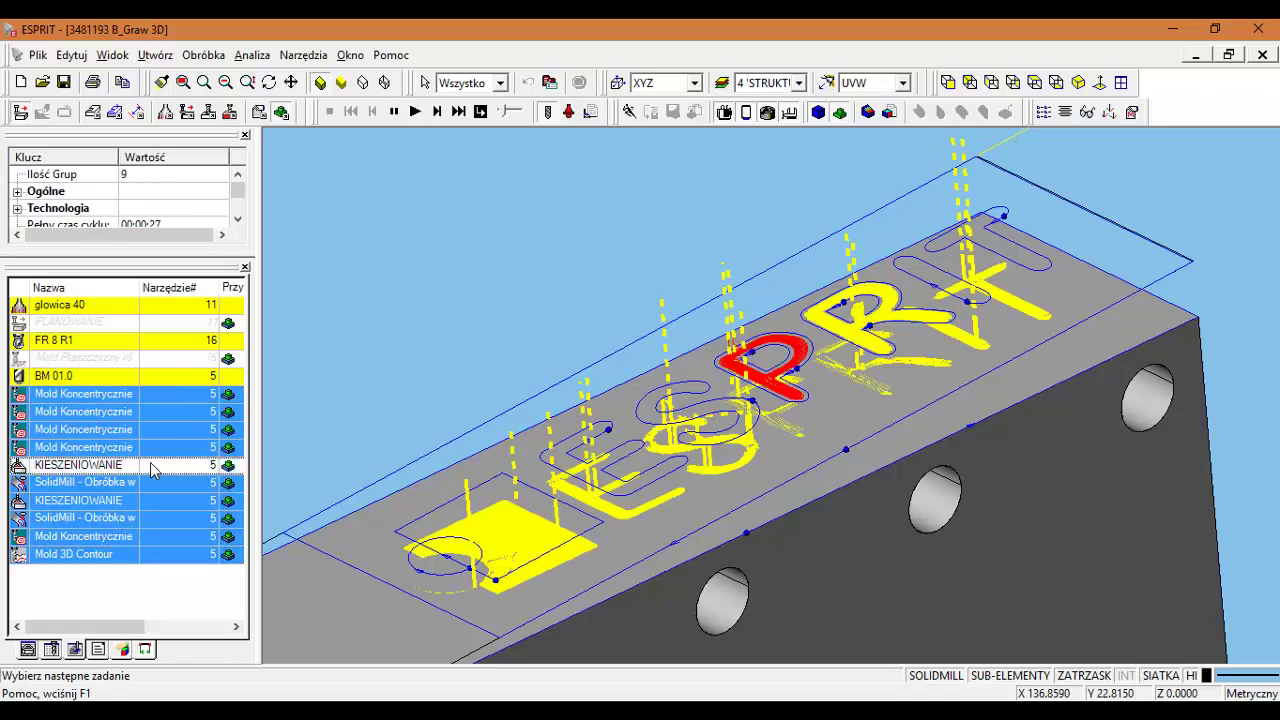
left_click(139, 499, "ctrl")
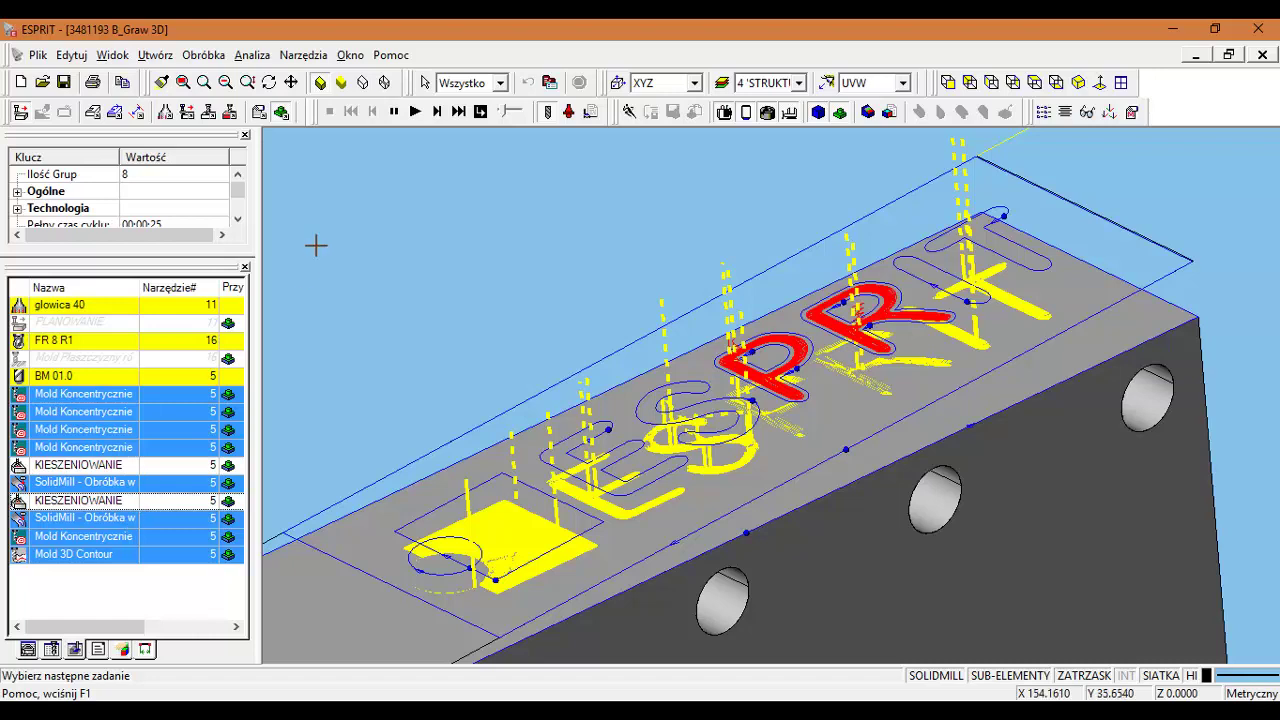
left_click_drag(502, 112, 497, 112)
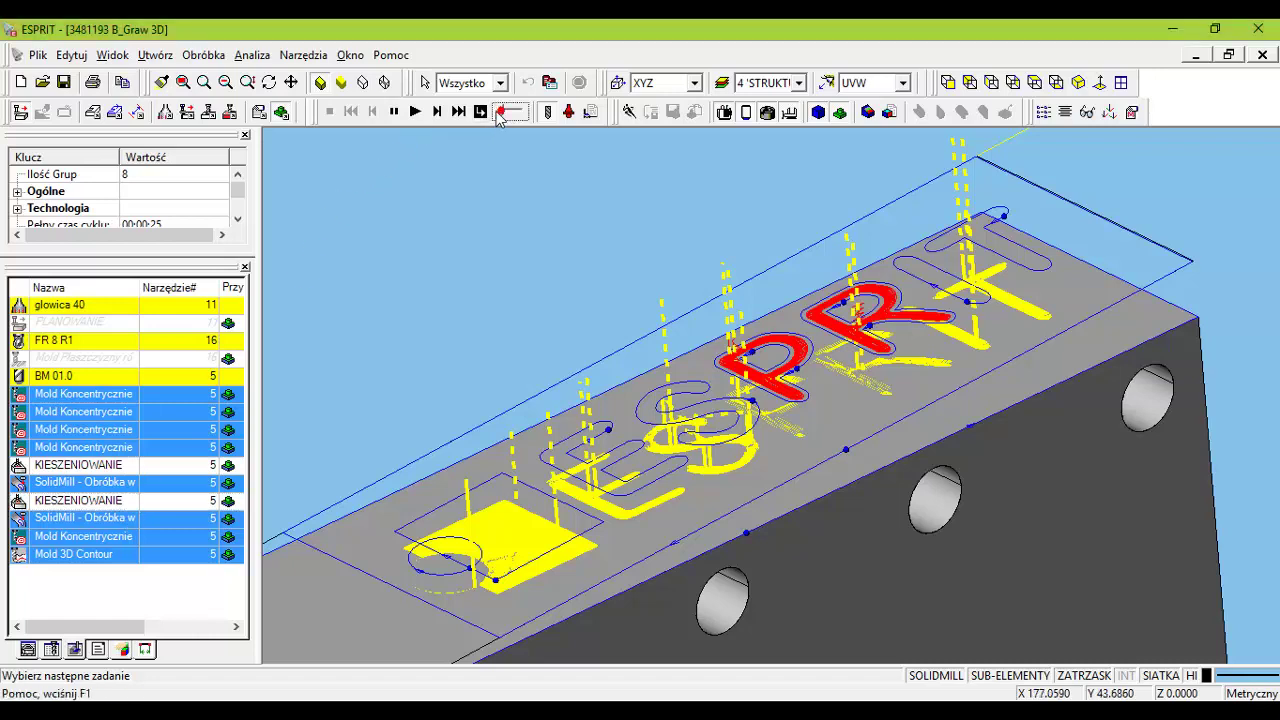
left_click(416, 112)
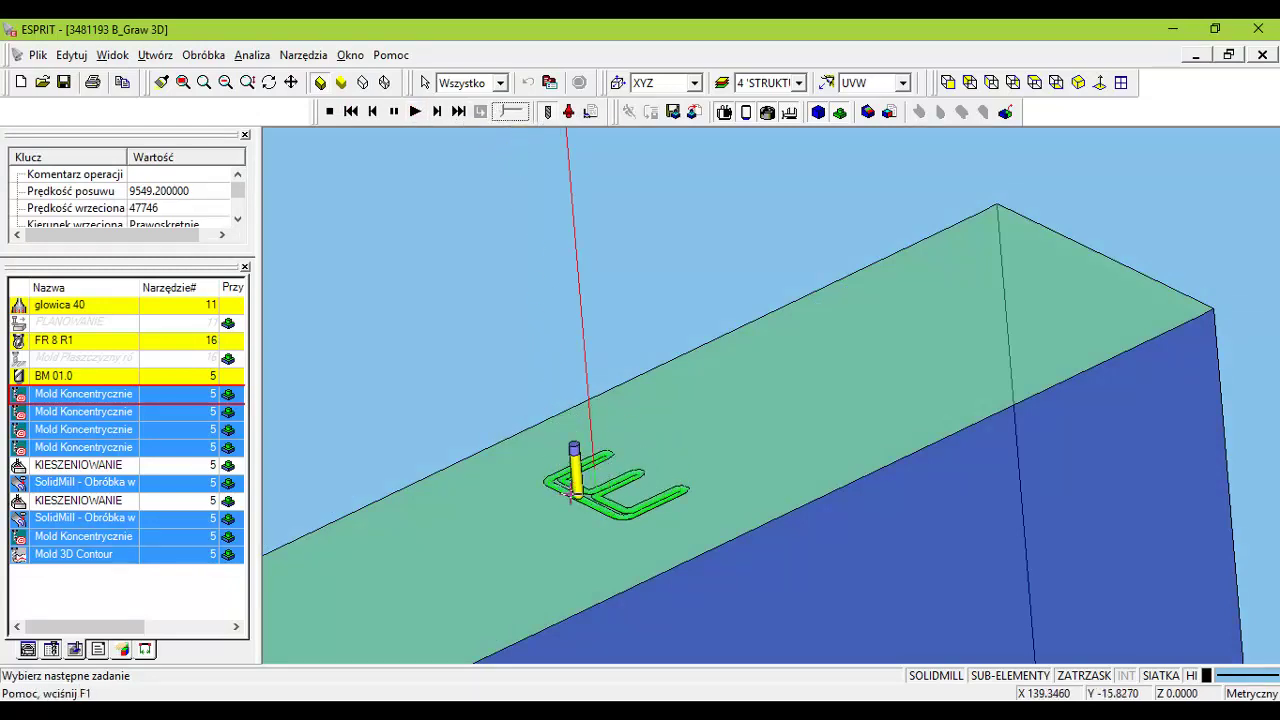
- Zoom in and back out on the simulated lettering cut while the simulation finishes
scroll(560, 460, "up", 2)
scroll(571, 486, "up", 2)
scroll(574, 487, "up", 2)
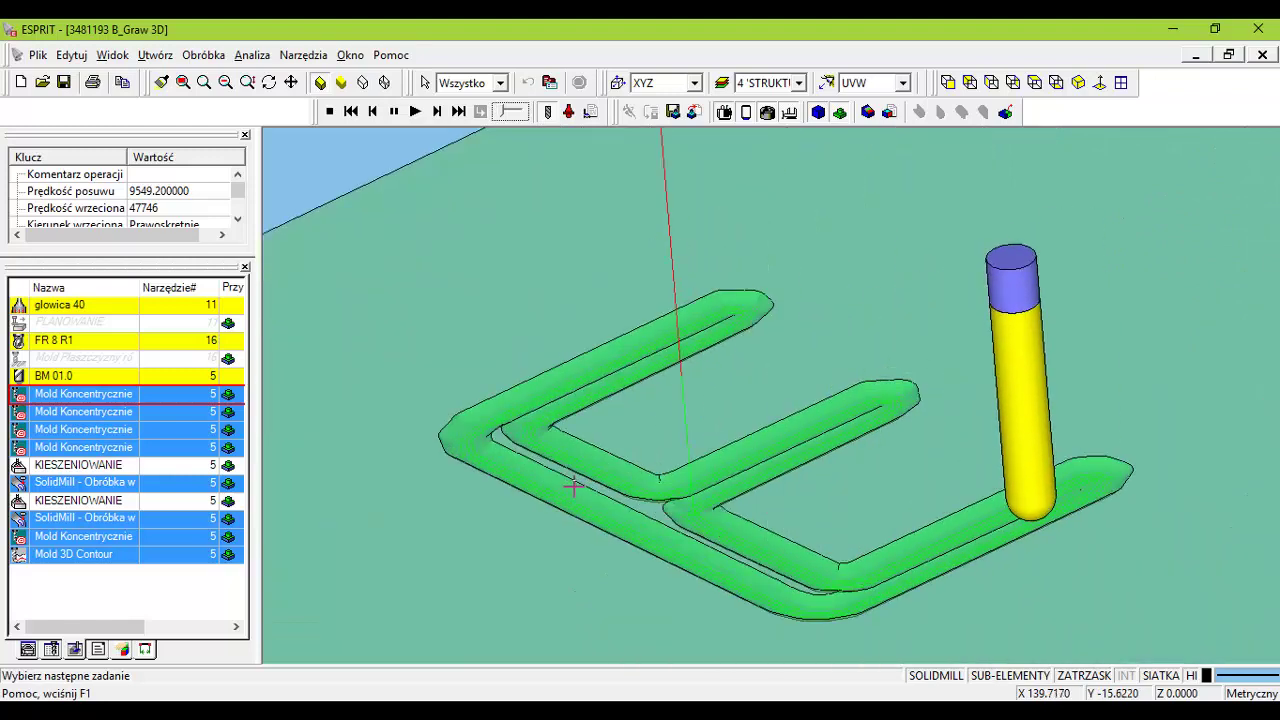
scroll(573, 487, "down", 2)
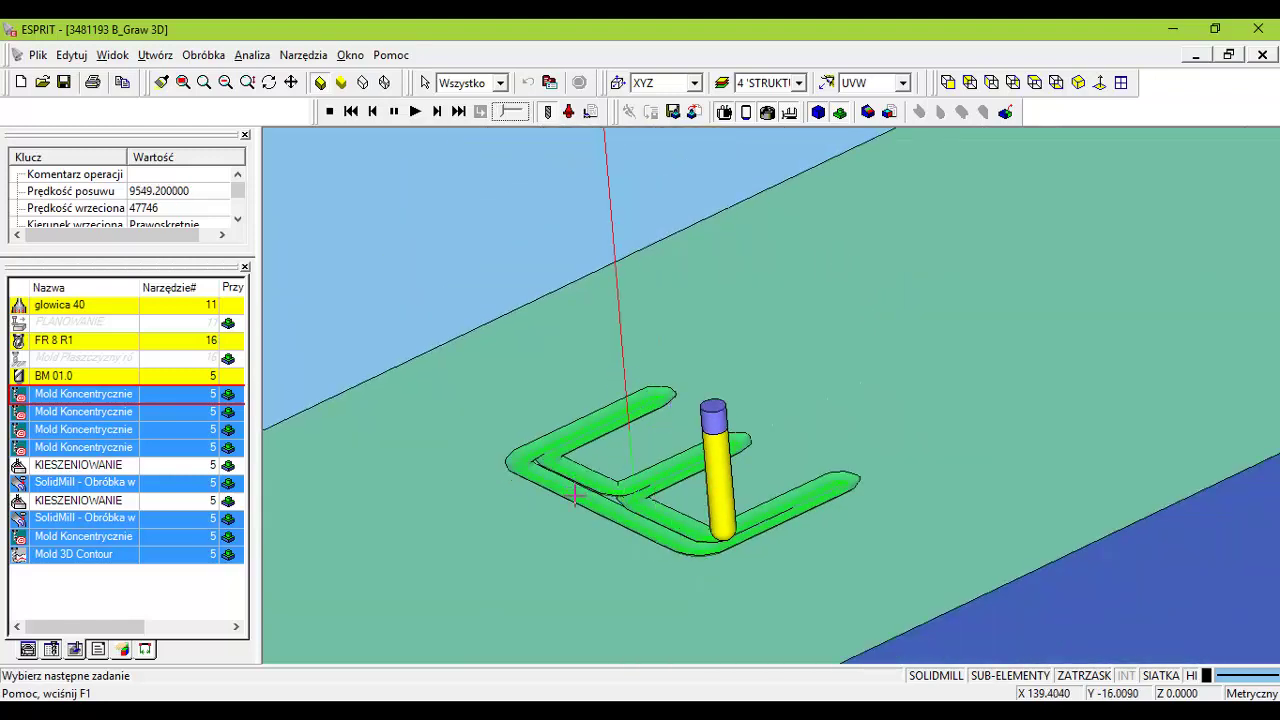
scroll(578, 493, "down", 2)
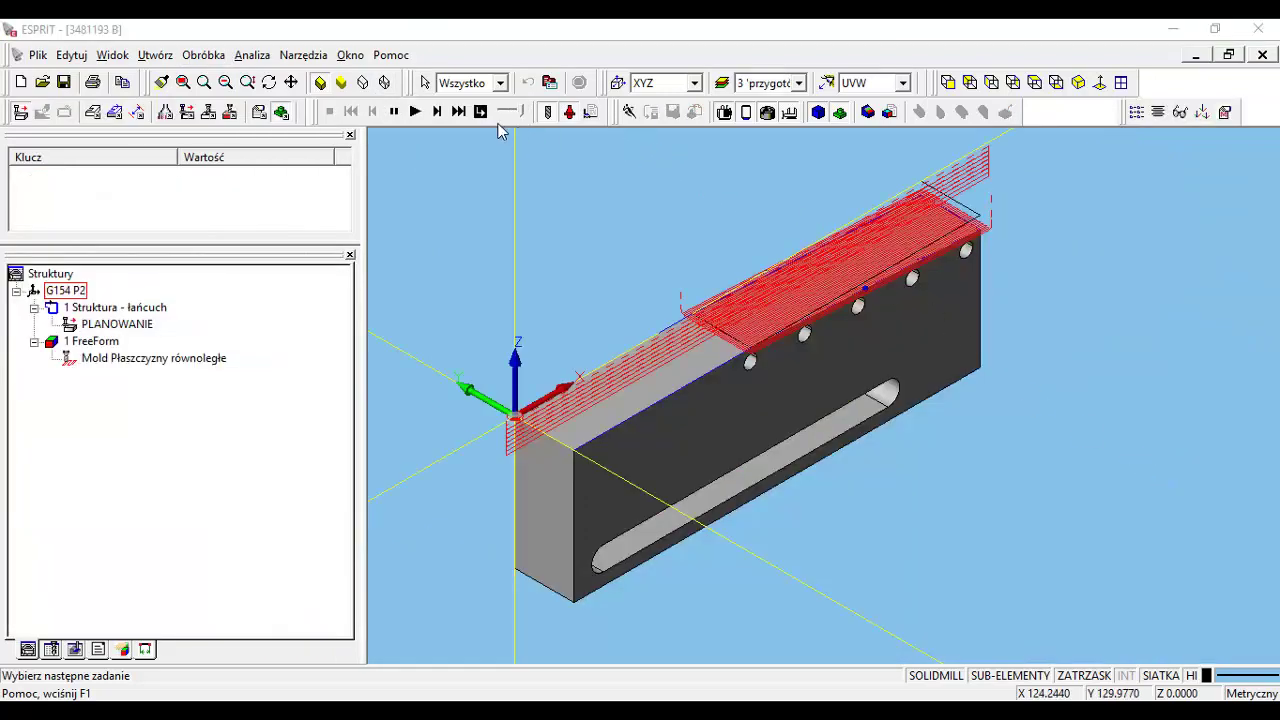
- Briefly run the machining simulation of the 3481193 B part, then exit it
left_click(481, 113)
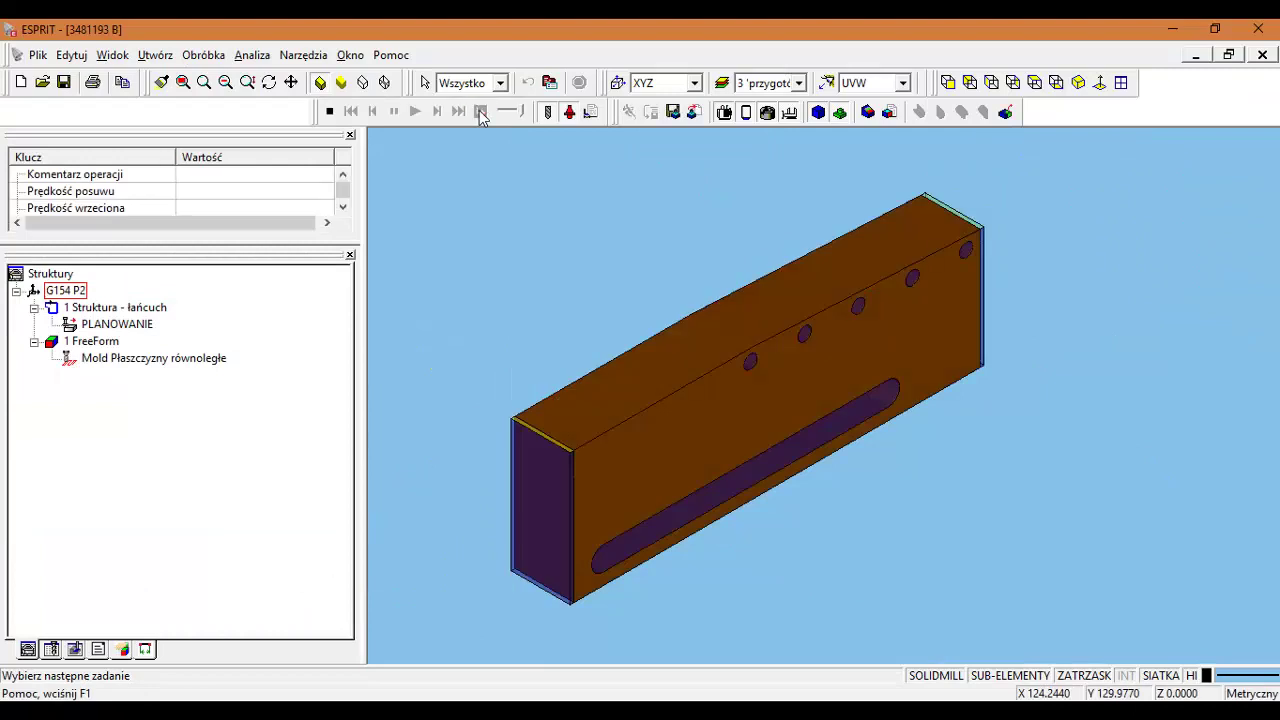
middle_click_drag(626, 271, 631, 335)
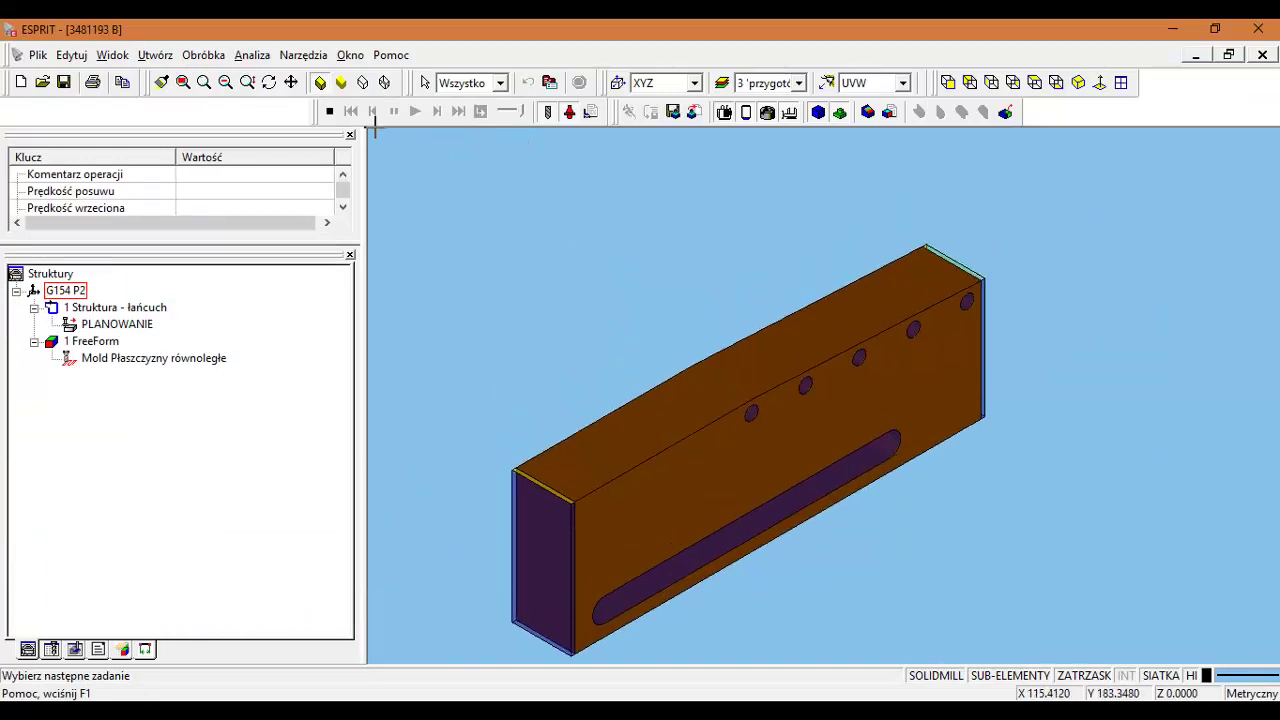
left_click(329, 112)
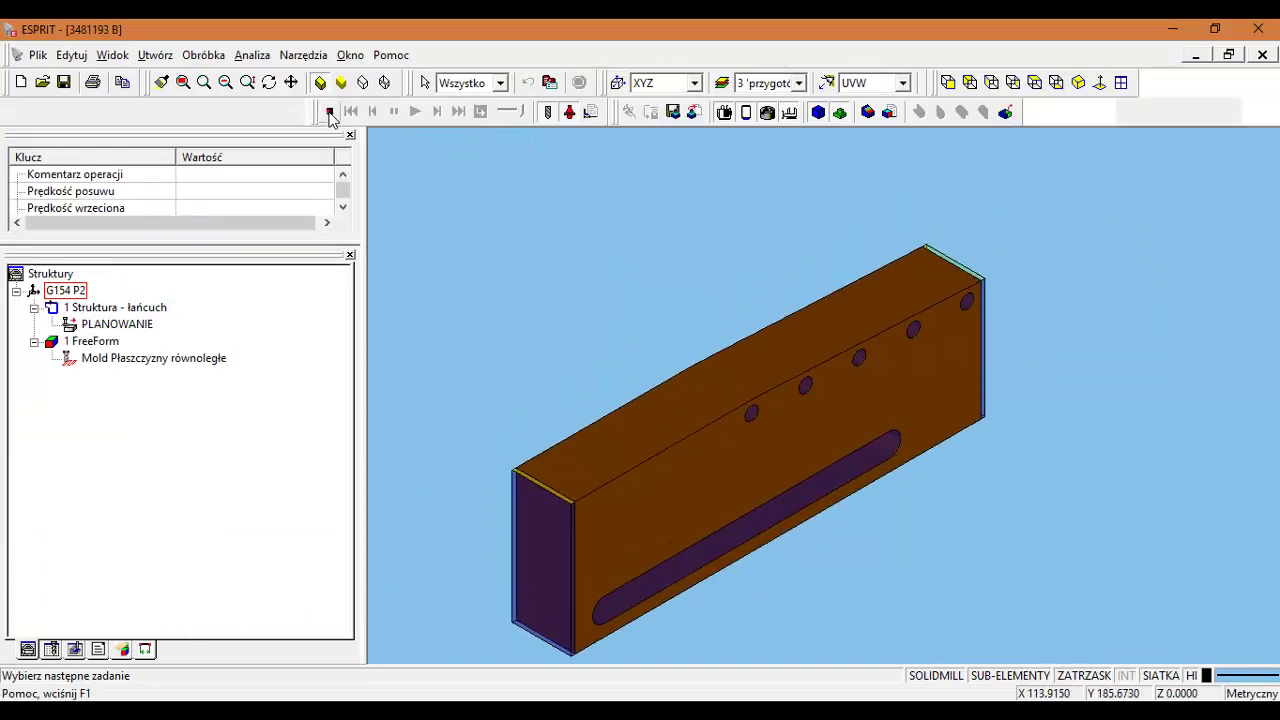
- Import the SZABLON NAPISU.emp eMerge set into the part with Merge
left_click(38, 55)
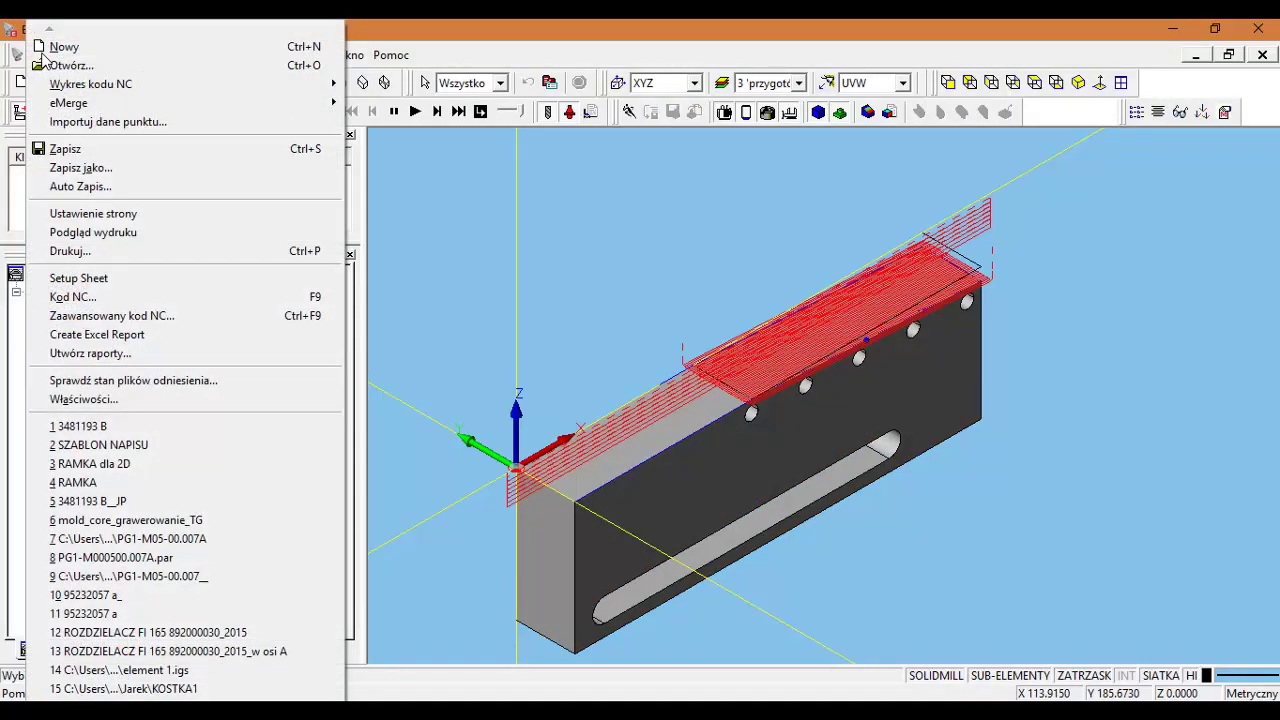
mouse_move(120, 103)
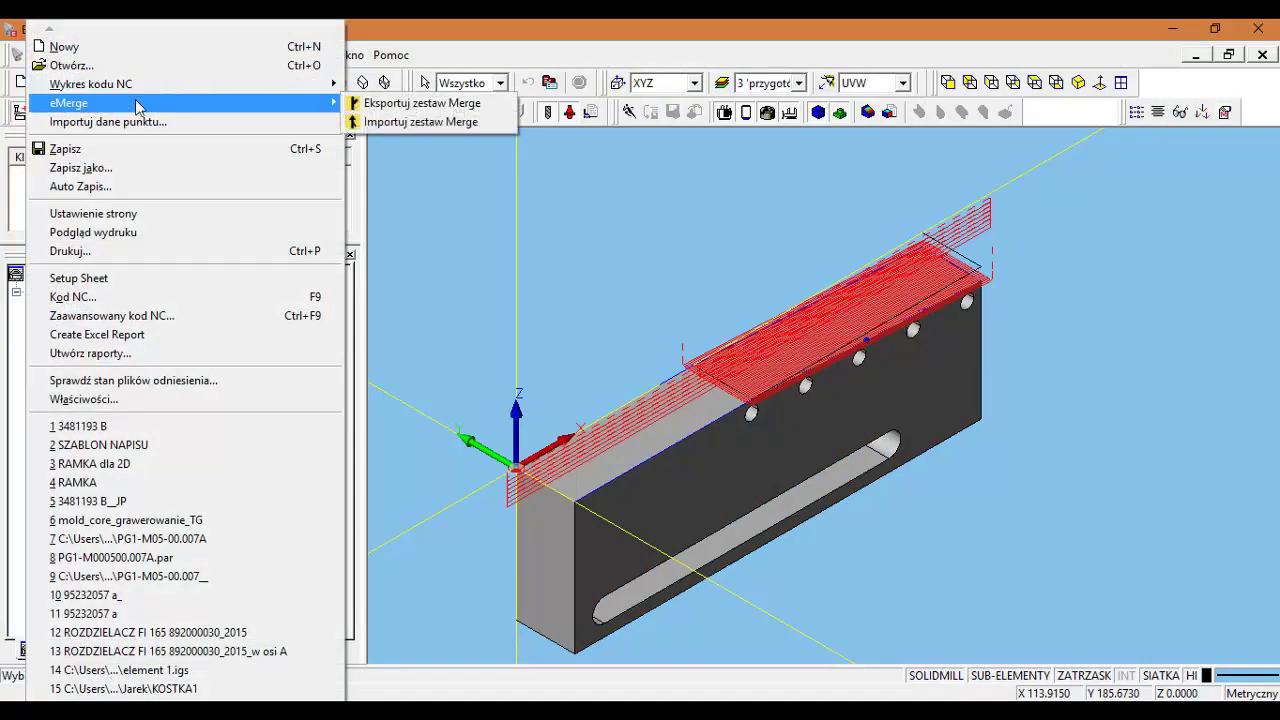
left_click(362, 122)
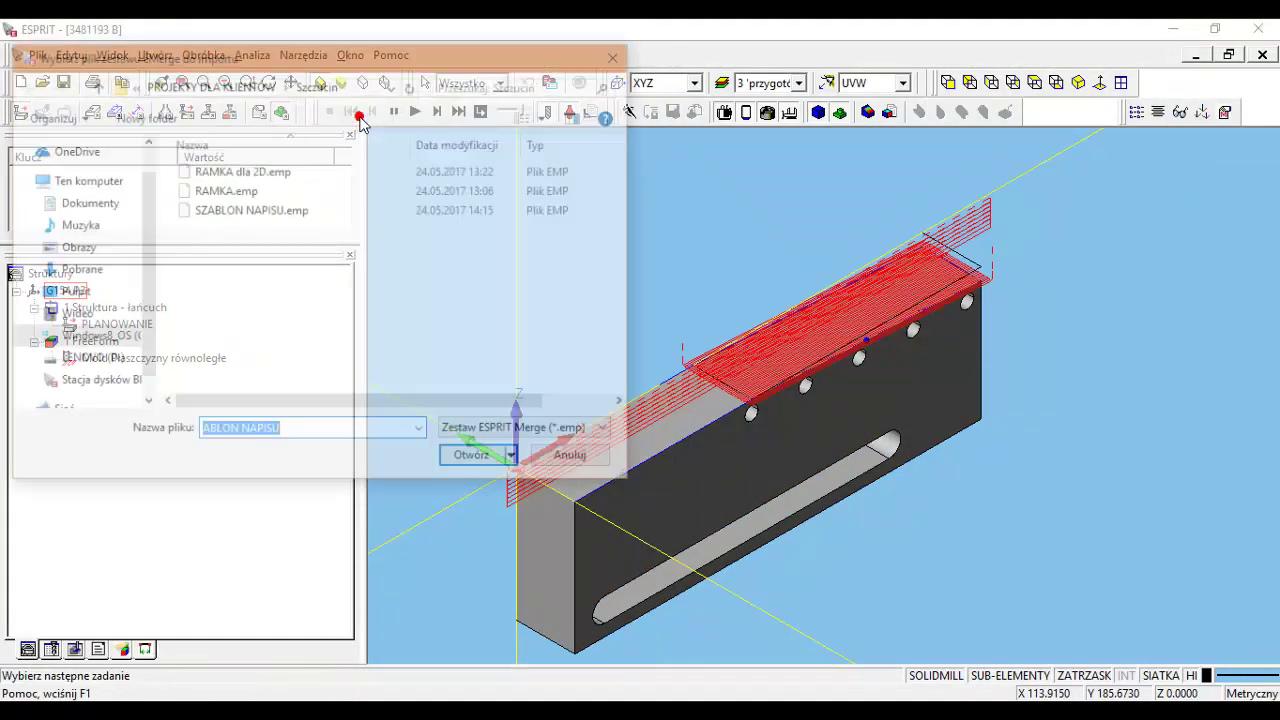
left_click(289, 217)
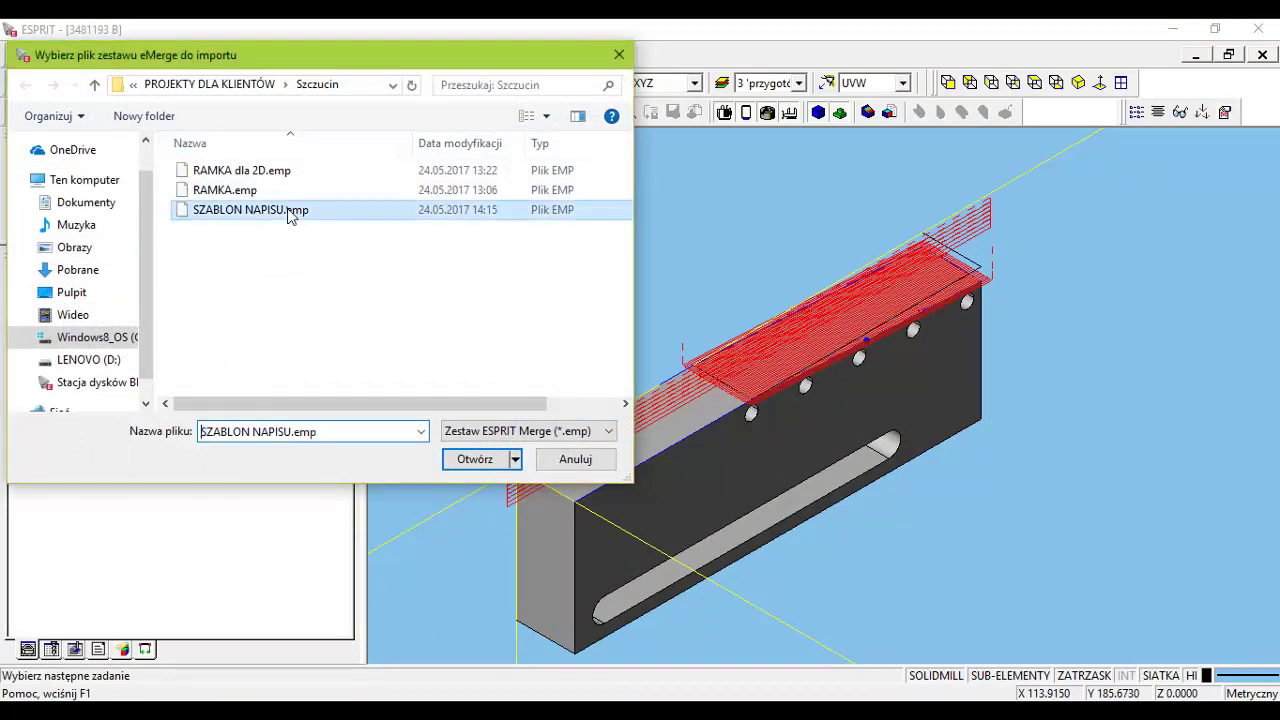
left_click(475, 460)
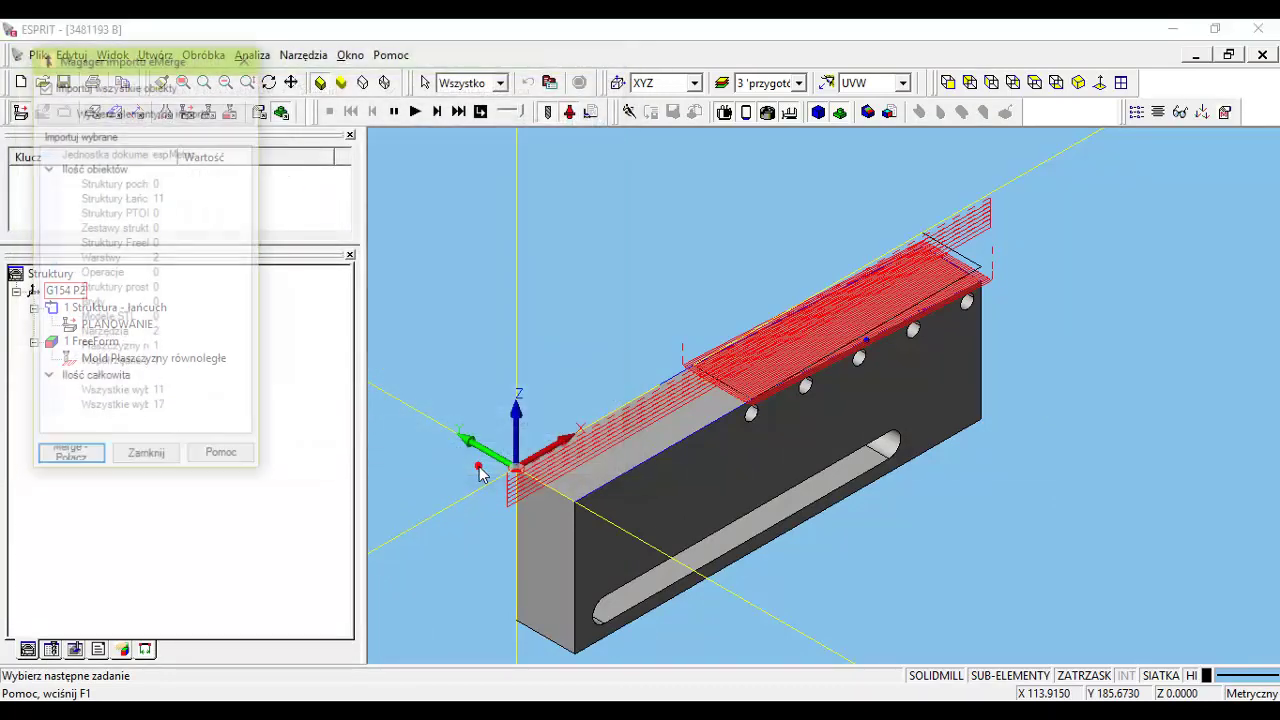
left_click(72, 458)
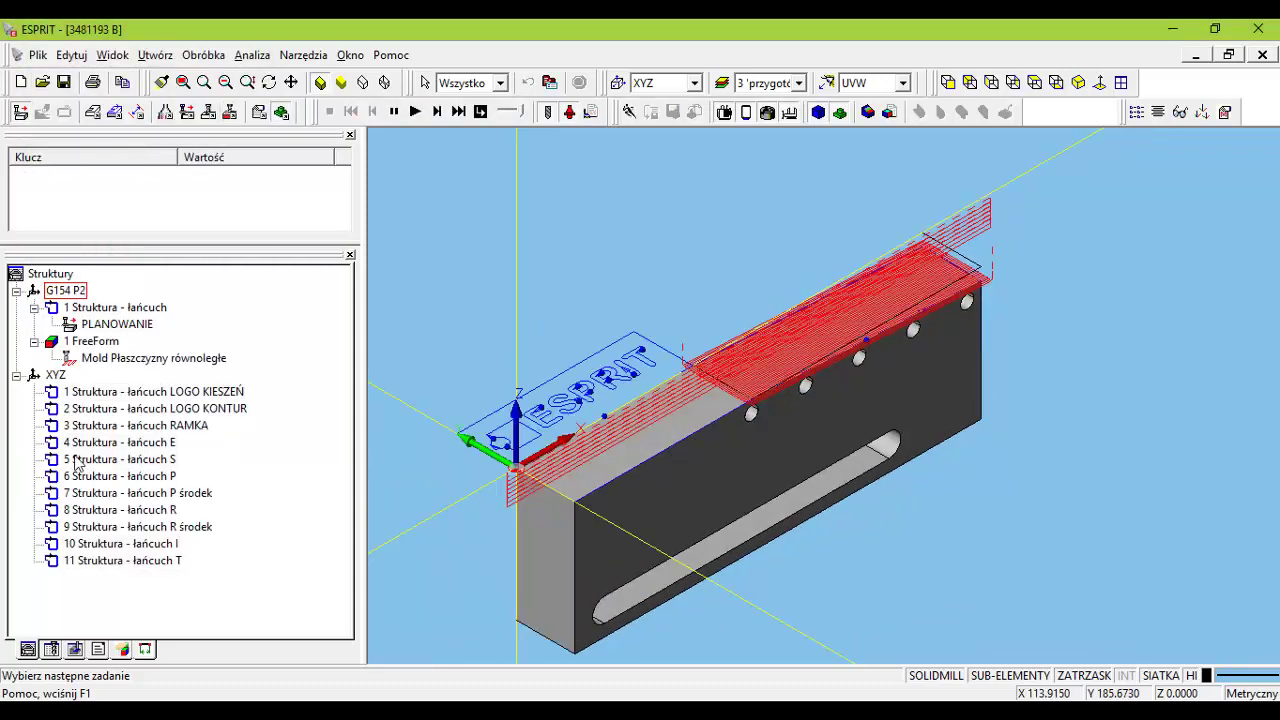
- Window-select the merged ESPRIT lettering, logo and frame chains from Top view
middle_click_drag(770, 510, 829, 463)
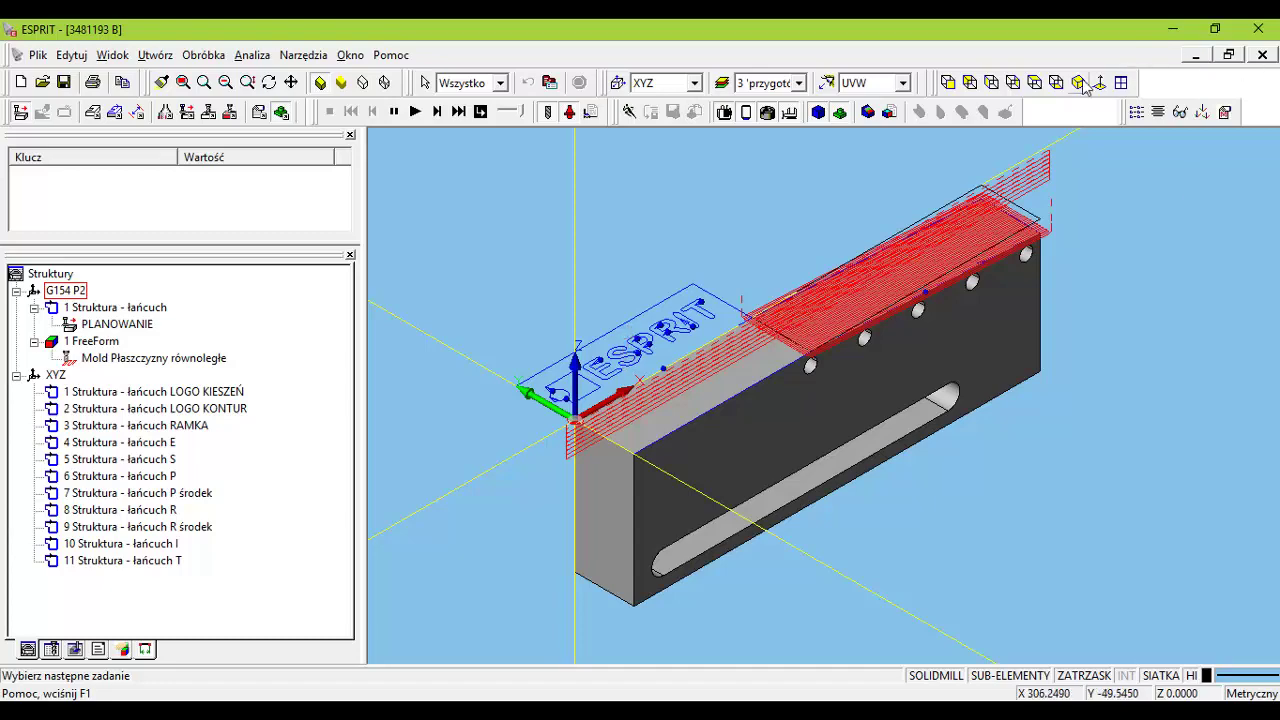
left_click(1035, 82)
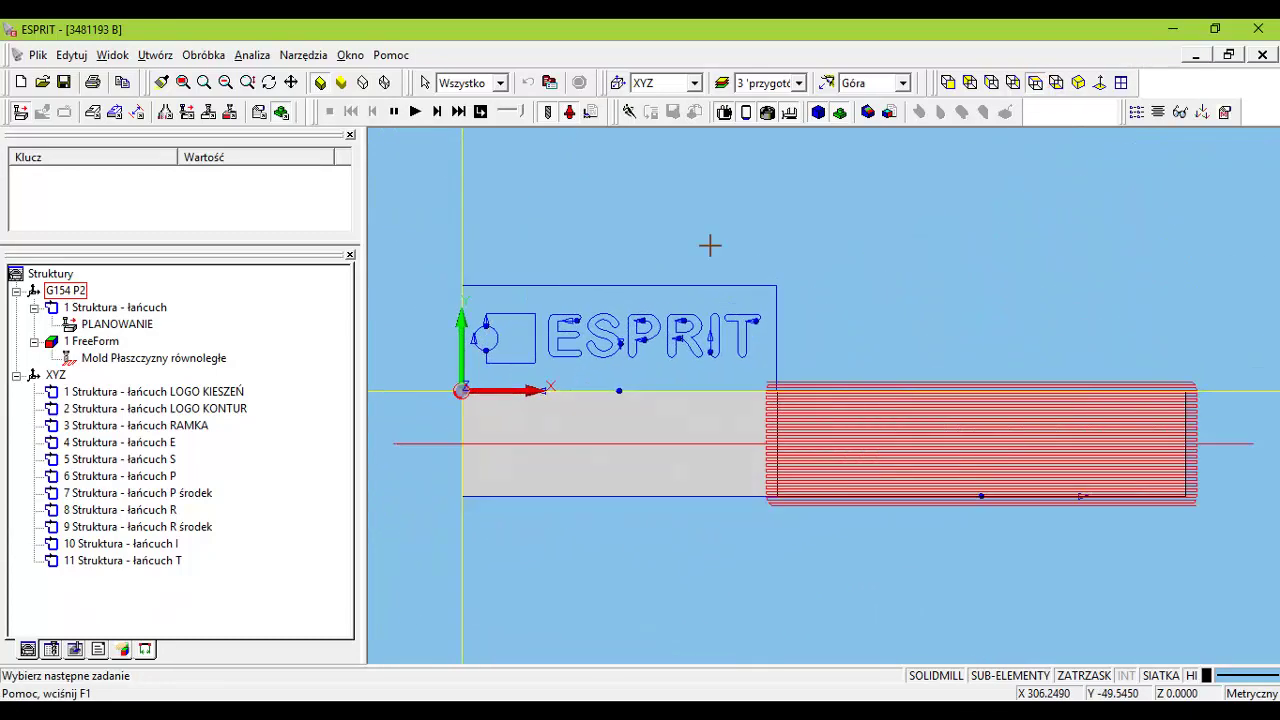
left_click(425, 251)
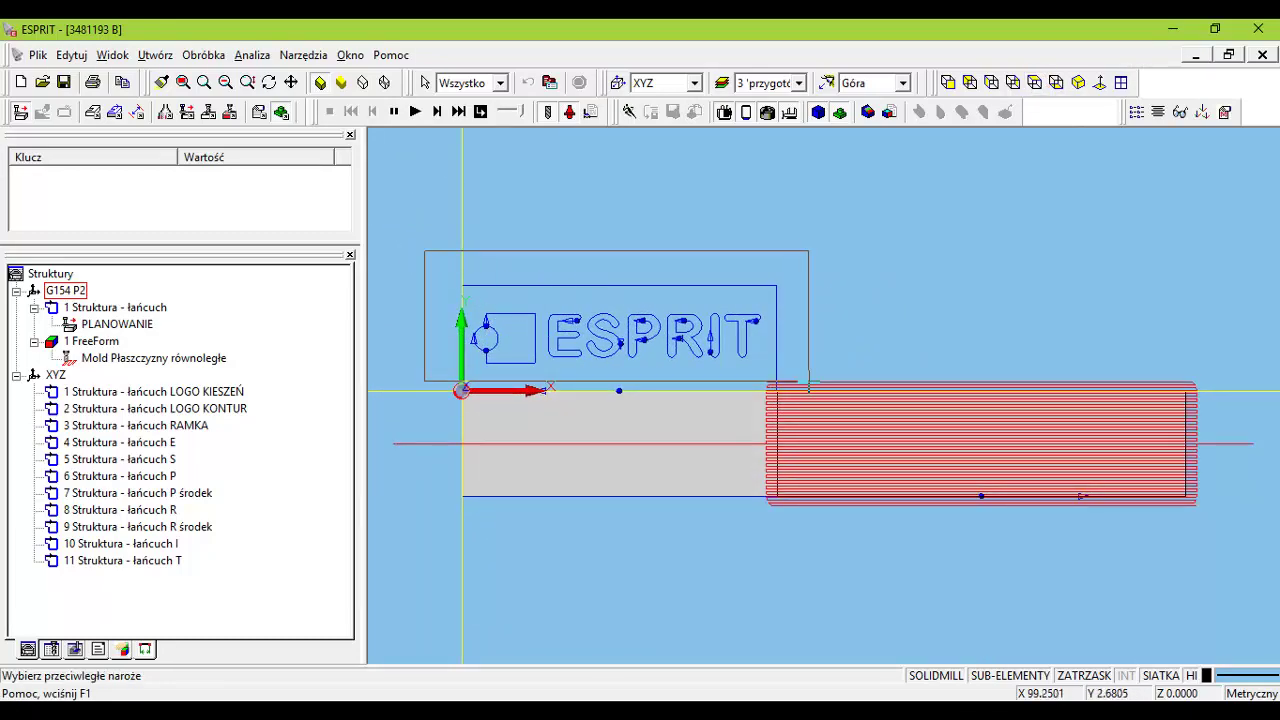
left_click(808, 382)
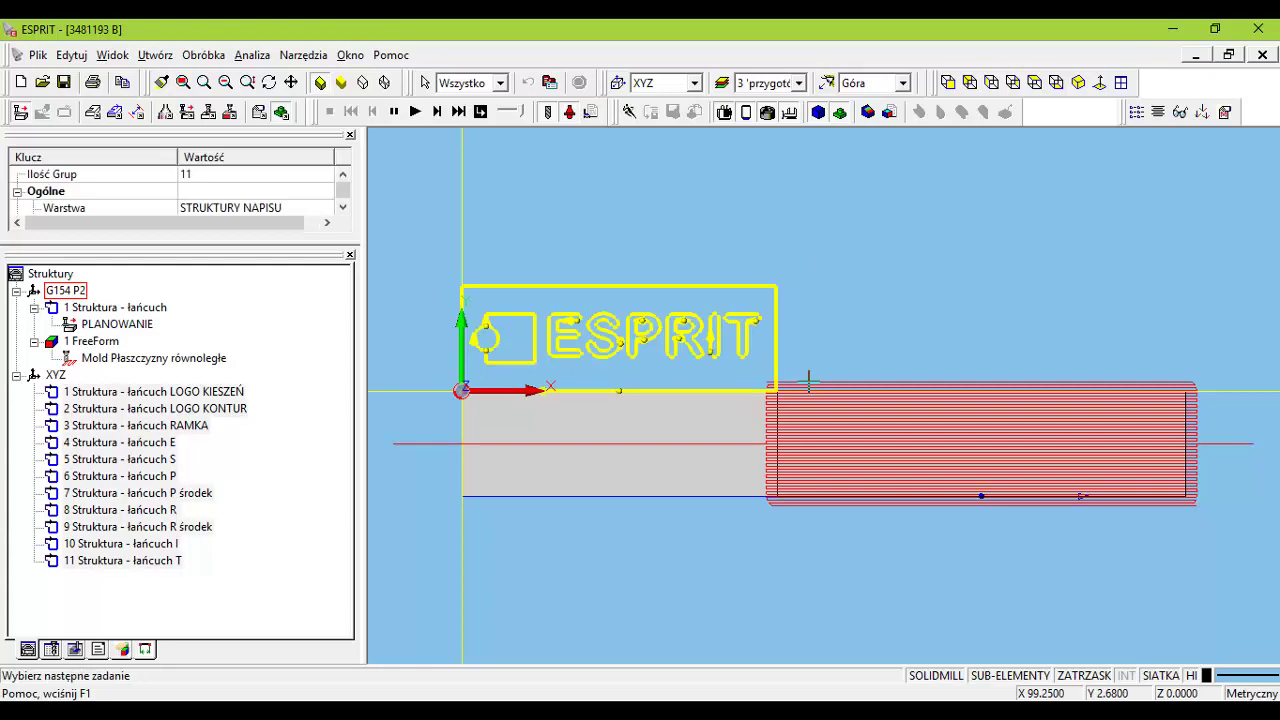
- Move the selected chains with the Przenieś transformation onto the top face's far end
left_click(1078, 83)
mouse_move(1010, 190)
middle_mouse_down()
mouse_move(971, 223)
mouse_move(640, 194)
middle_mouse_up()
right_click(613, 190)
left_click(650, 201)
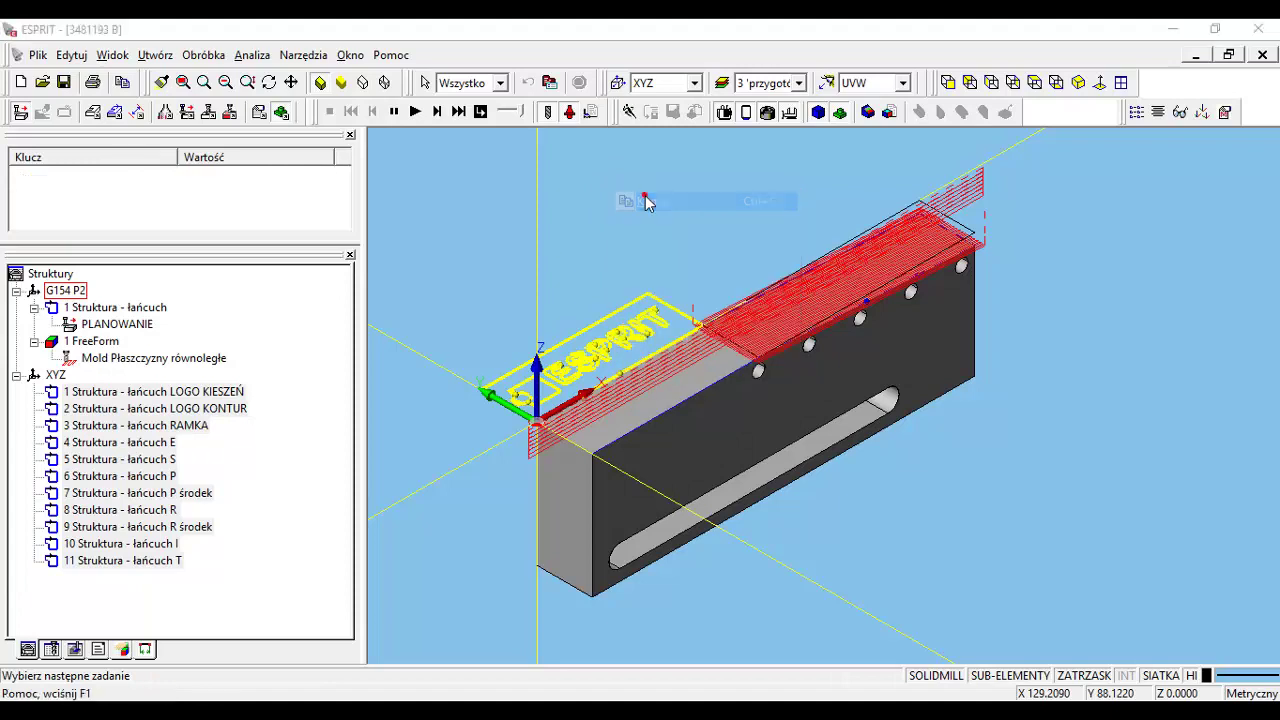
left_click(790, 294)
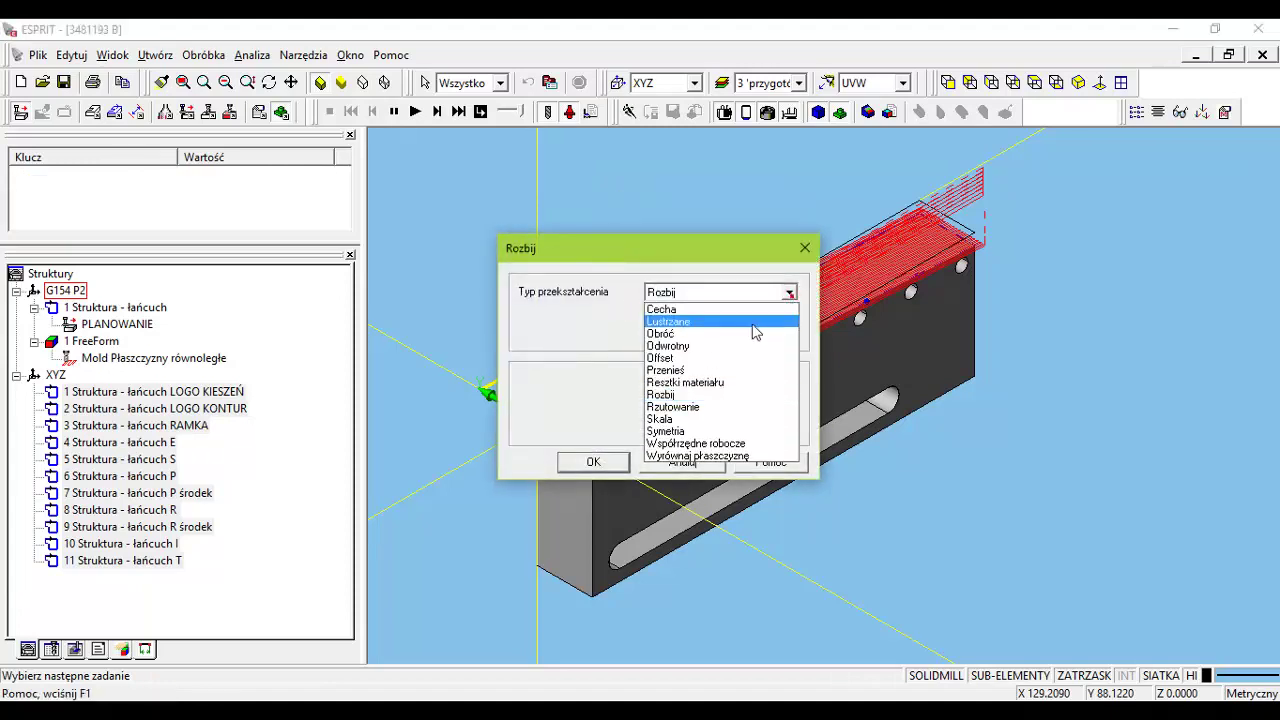
left_click(697, 371)
left_click(580, 463)
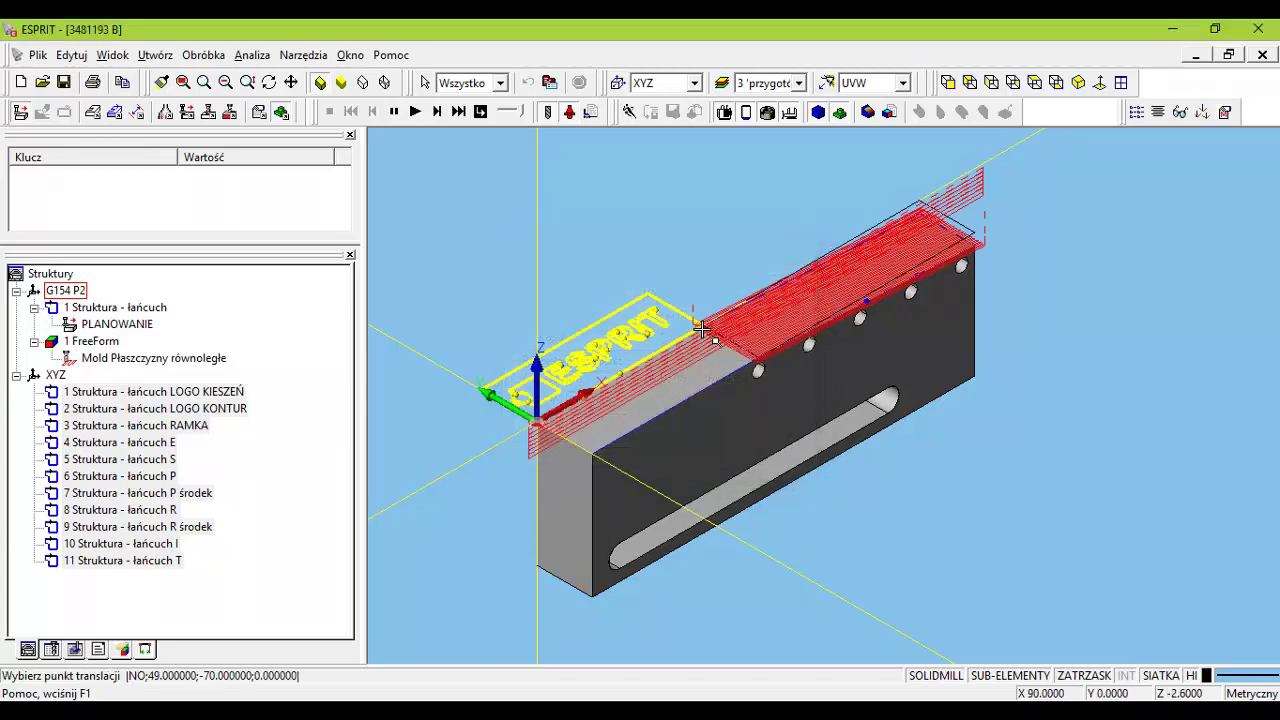
left_click(701, 327)
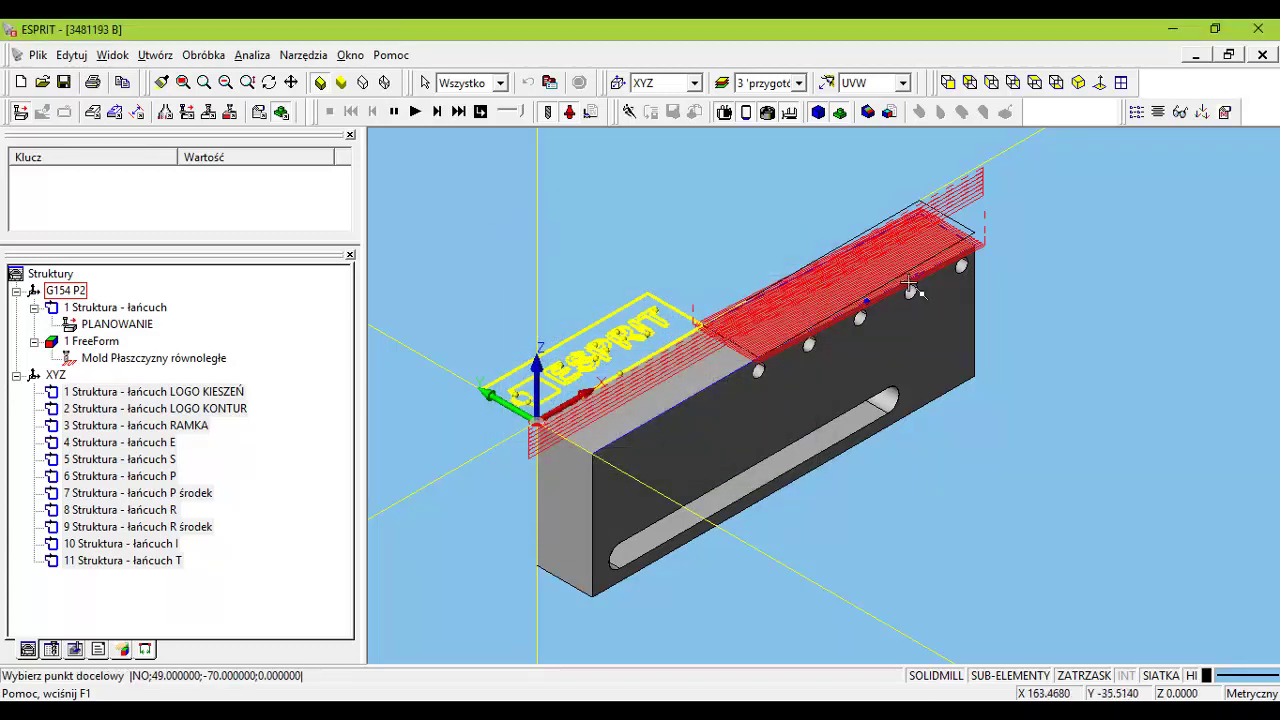
left_click(975, 233)
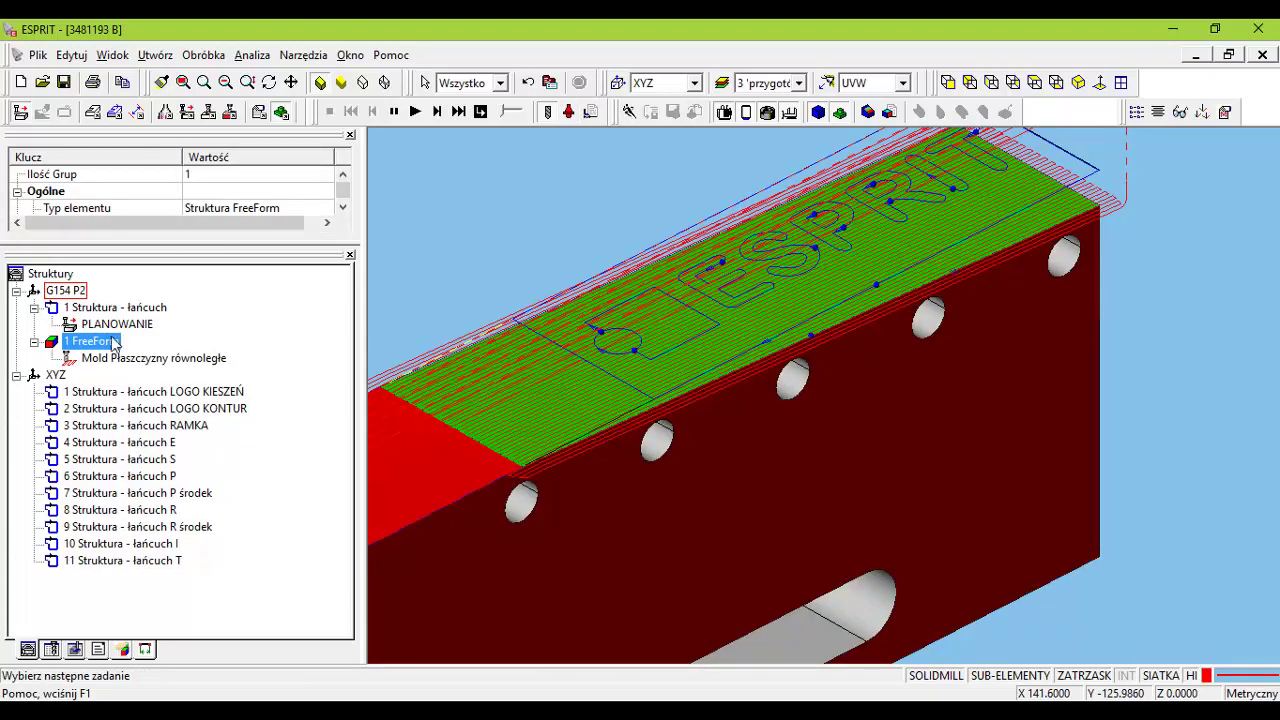
- Start a new Mold Koncentrycznie operation and review its general and toolpath settings
left_click(229, 113)
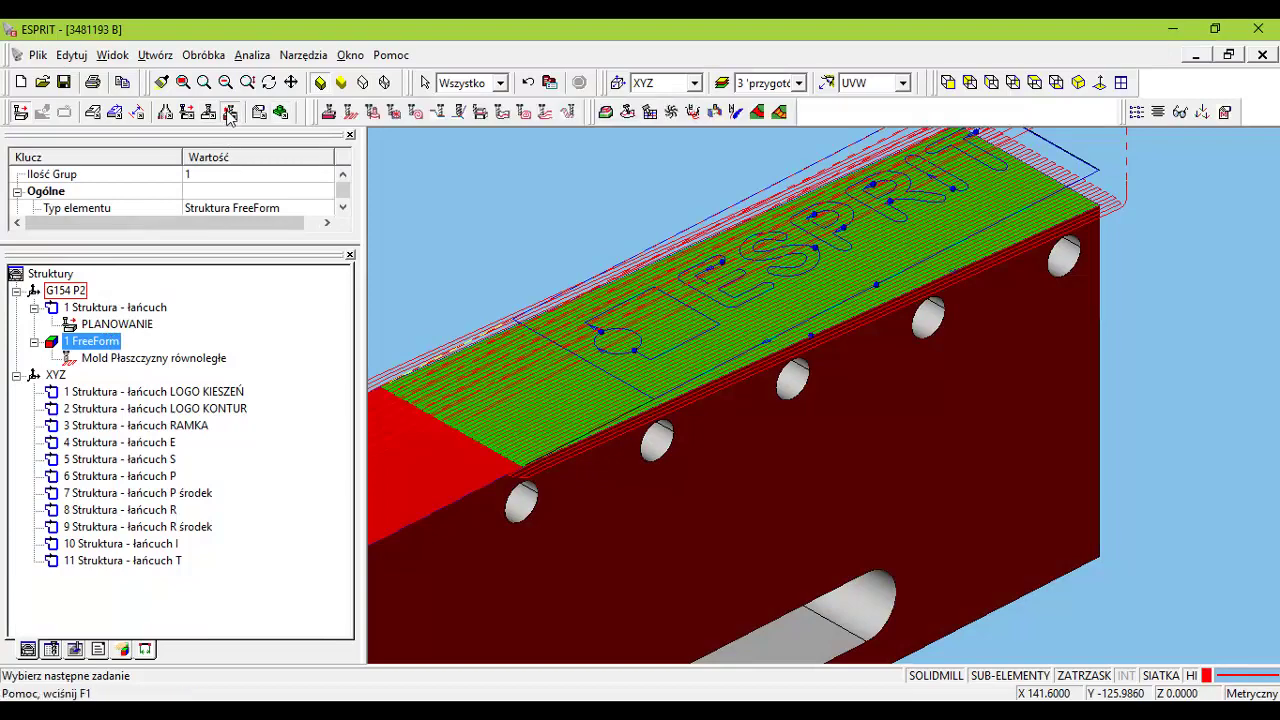
left_click(525, 115)
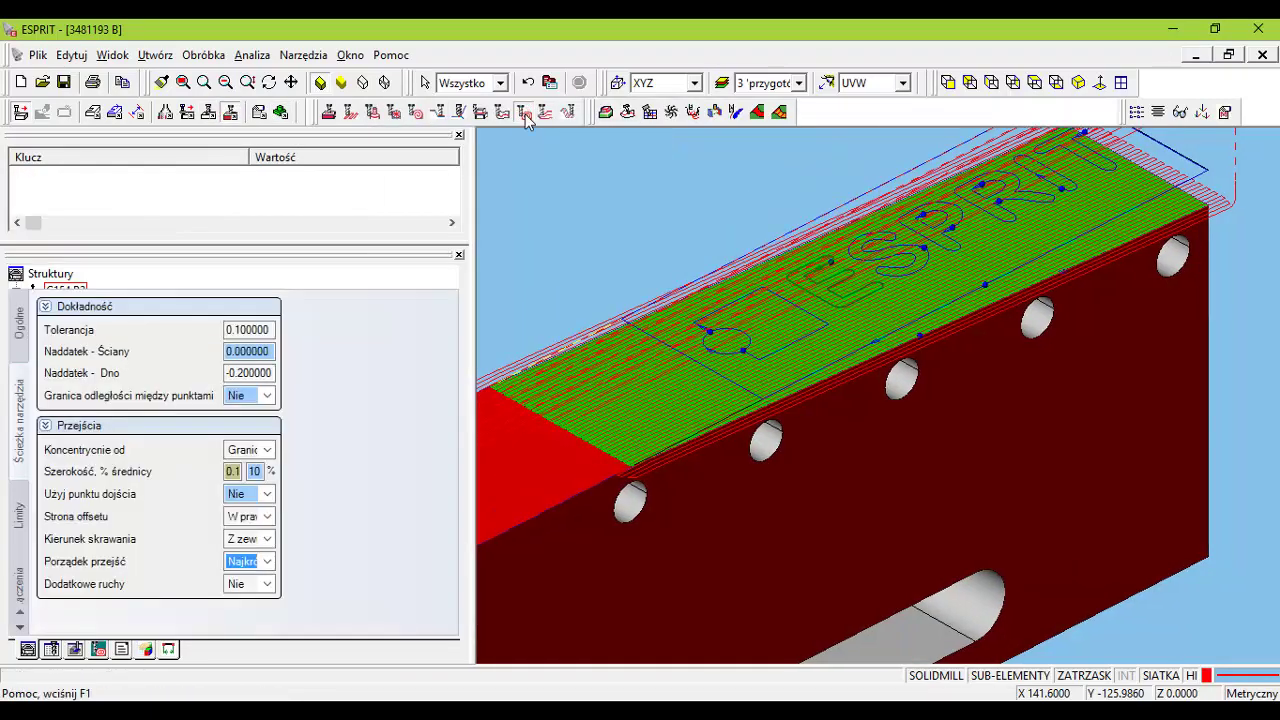
left_click(20, 324)
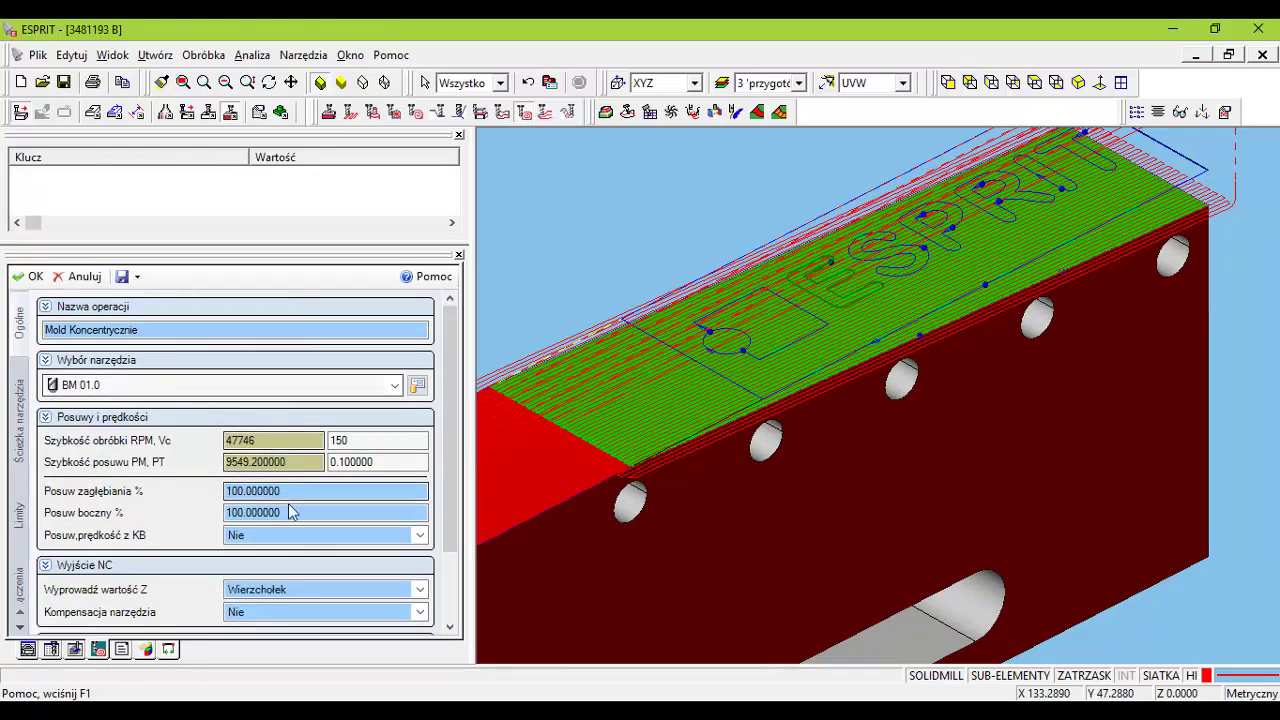
left_click_drag(446, 513, 448, 622)
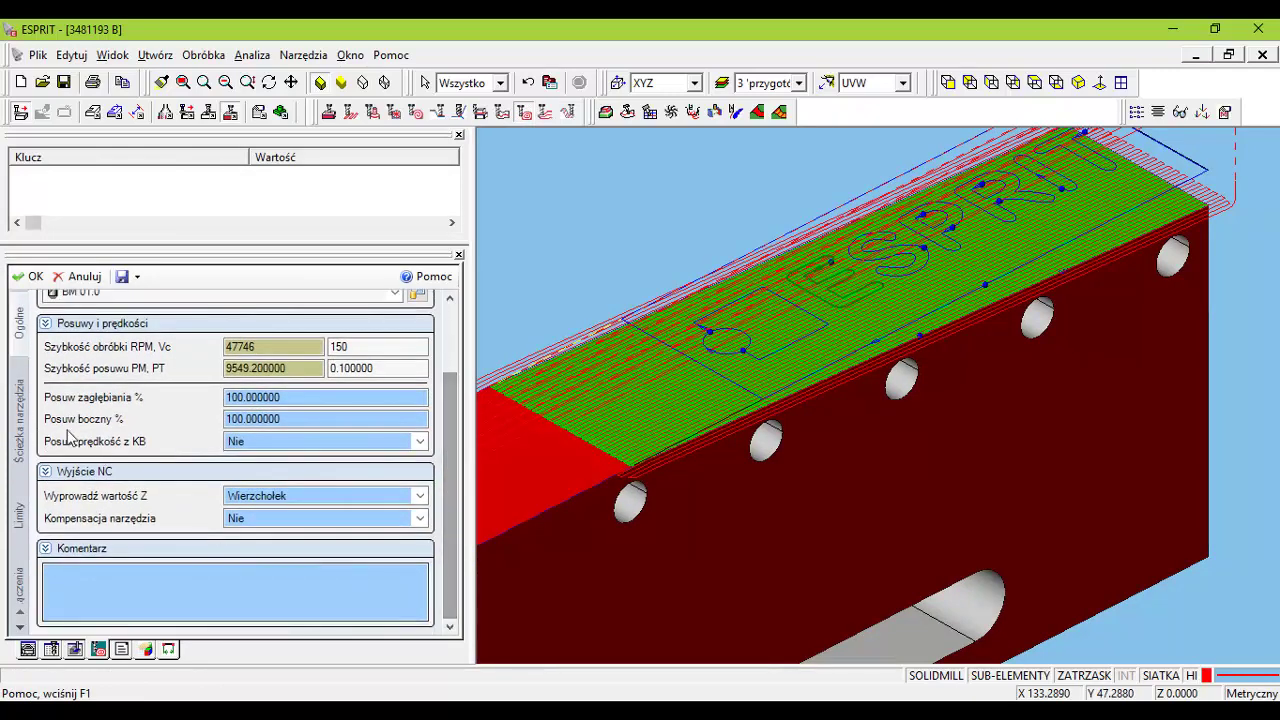
left_click(22, 413)
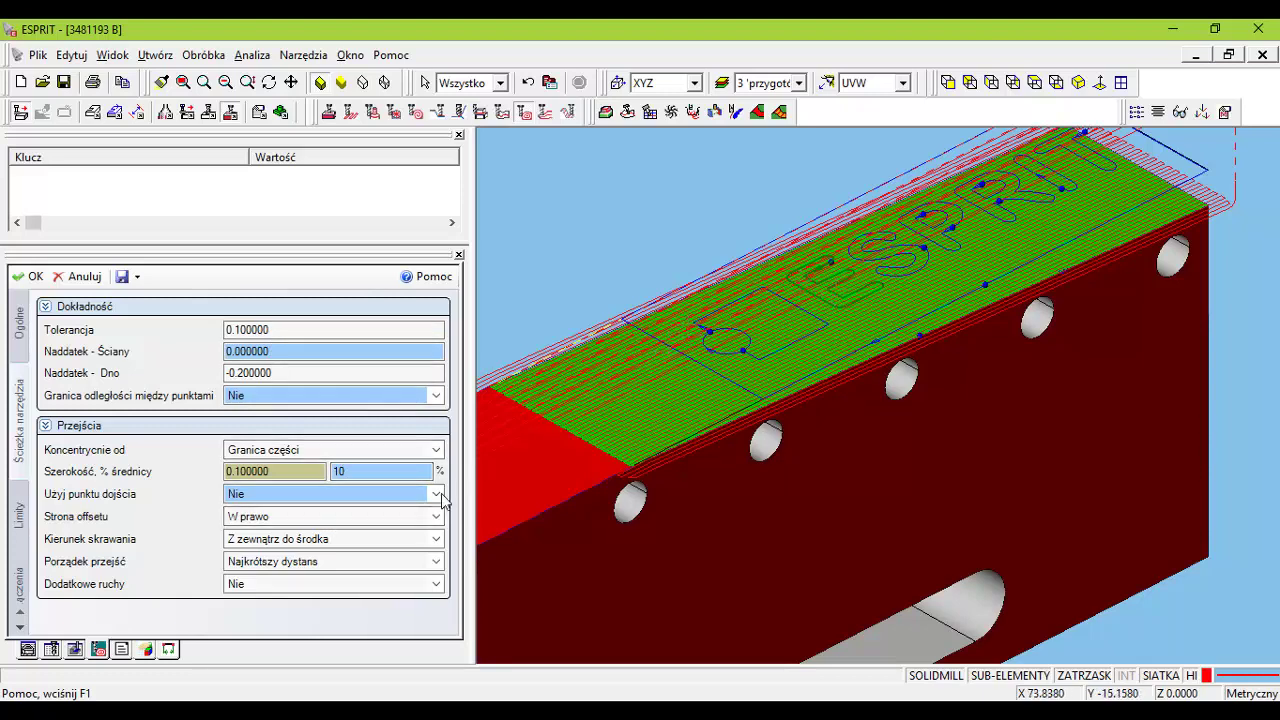
- Keep chain E as the Granica boundary, check Łączenia, and compute the operation
left_click(18, 518)
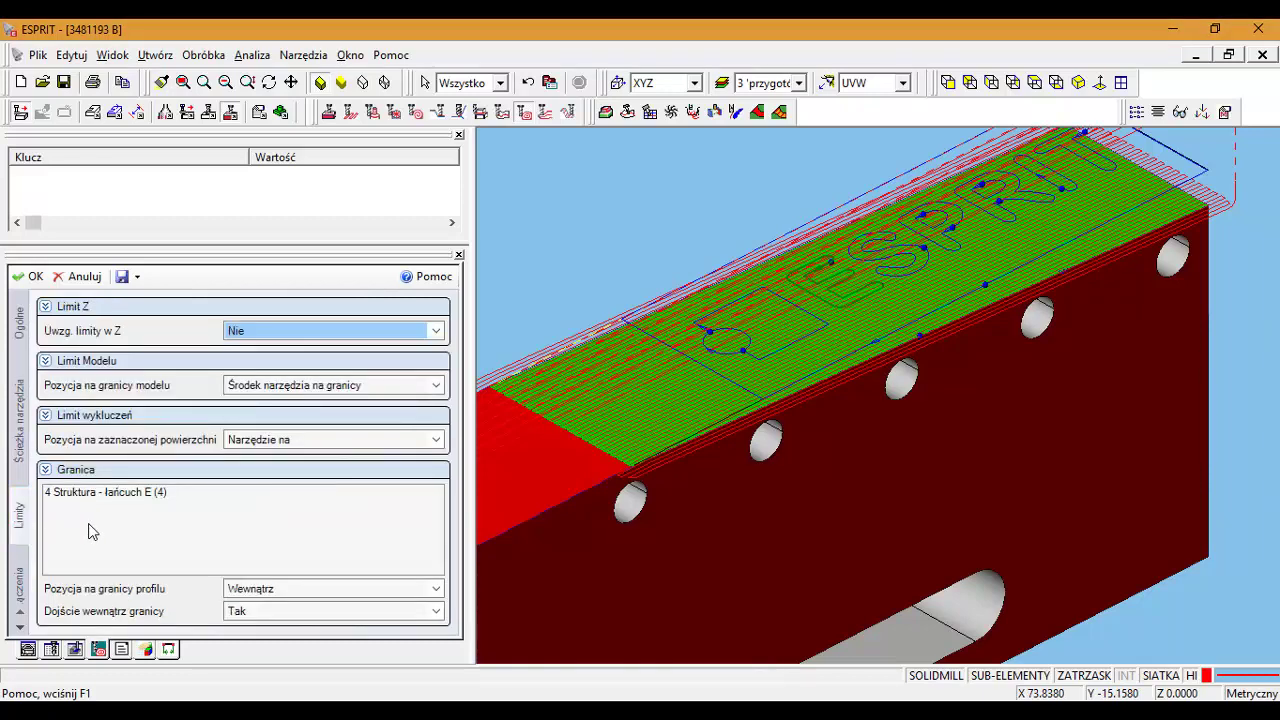
left_click(110, 493)
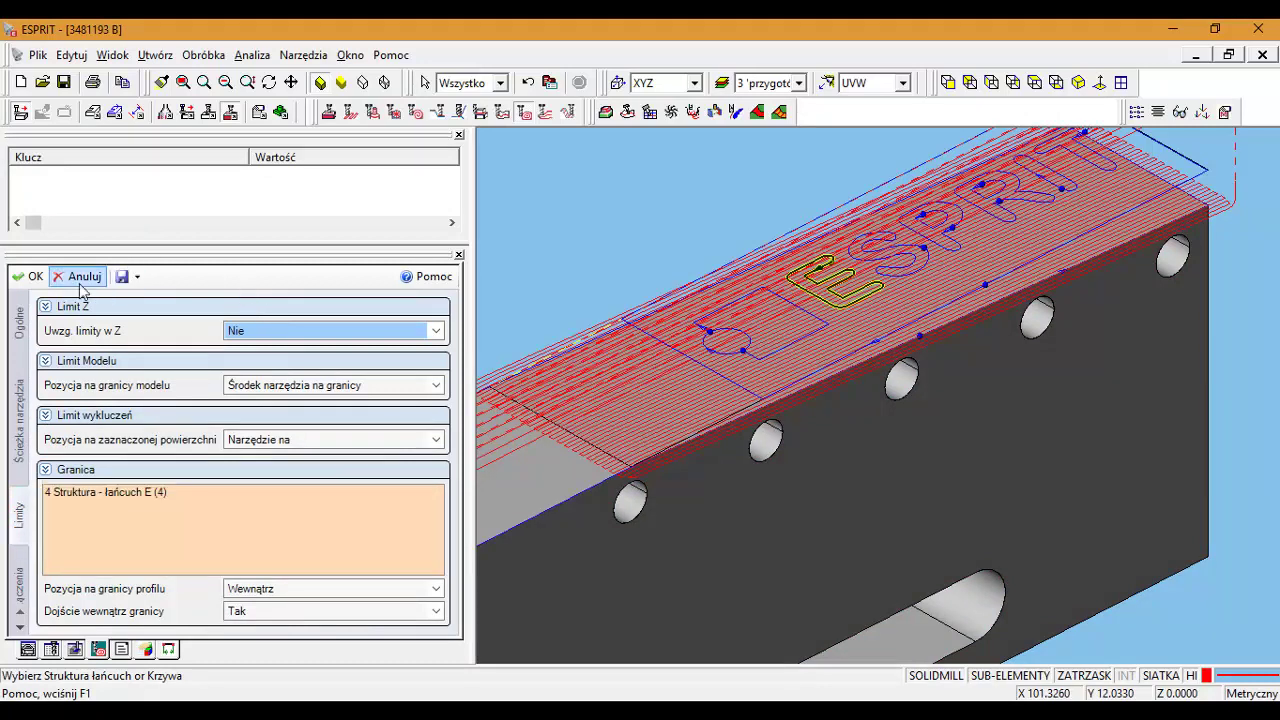
left_click(17, 587)
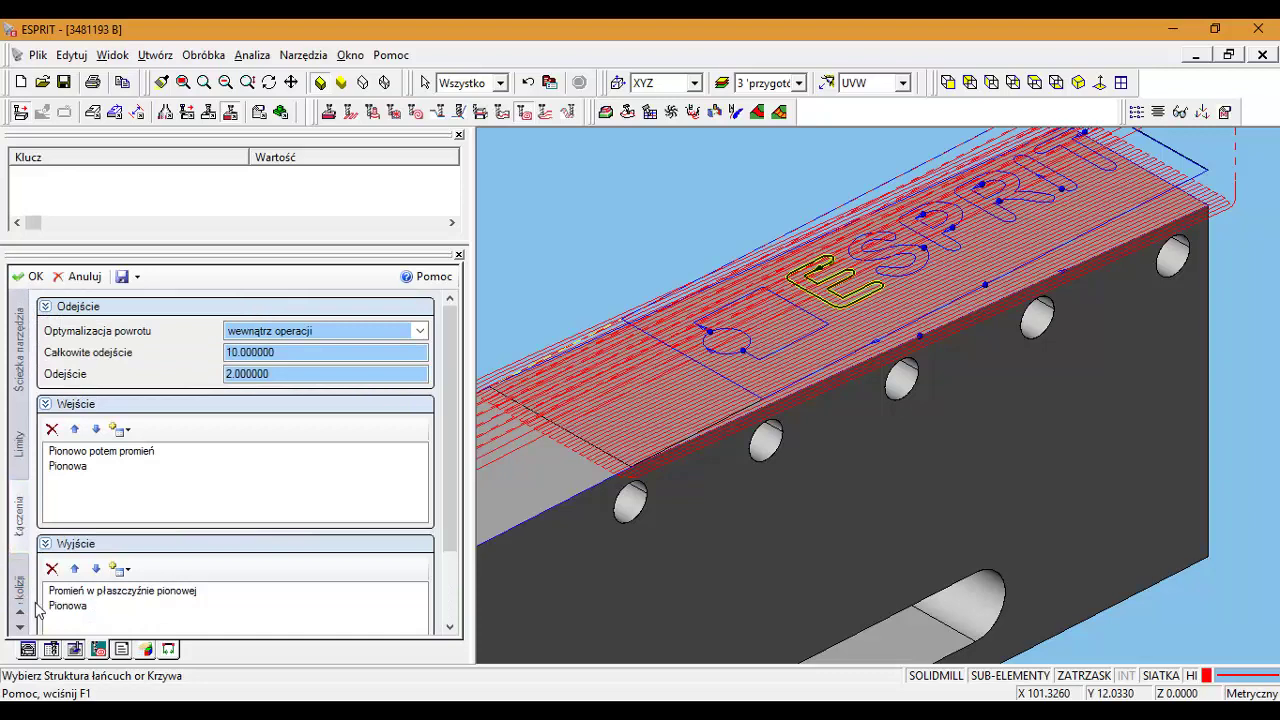
left_click(20, 628)
left_click(20, 628)
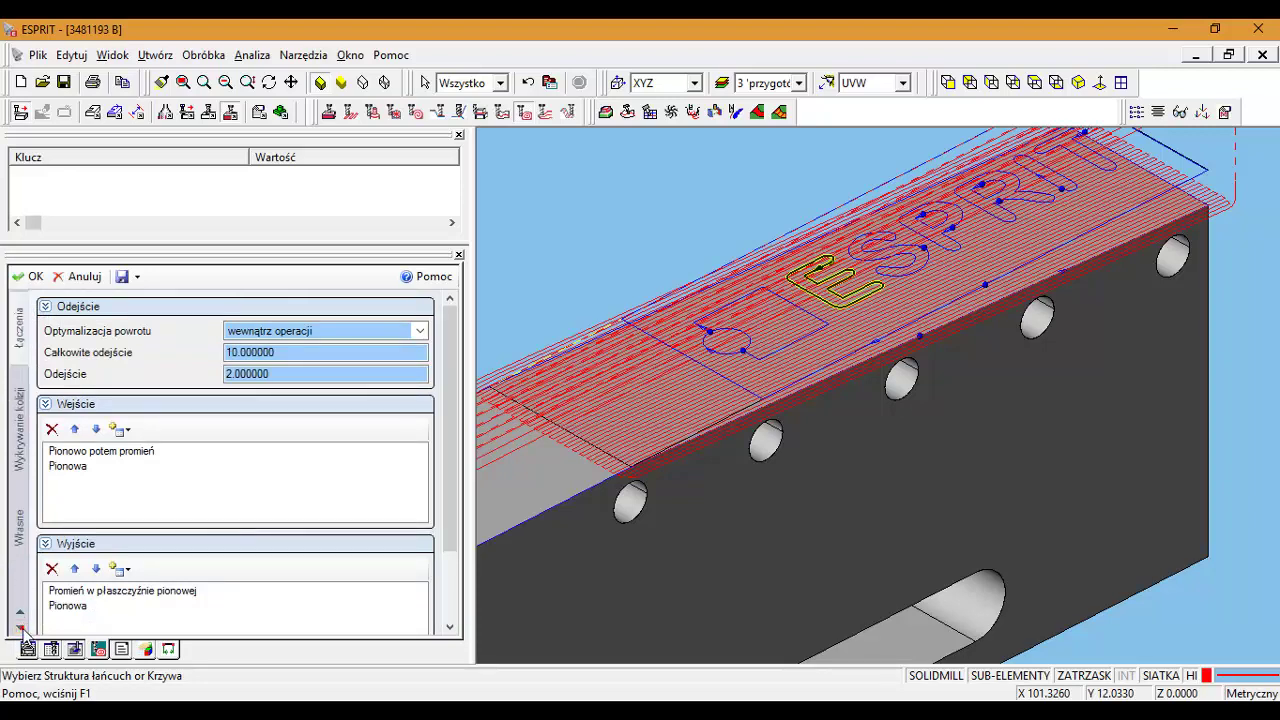
left_click(28, 276)
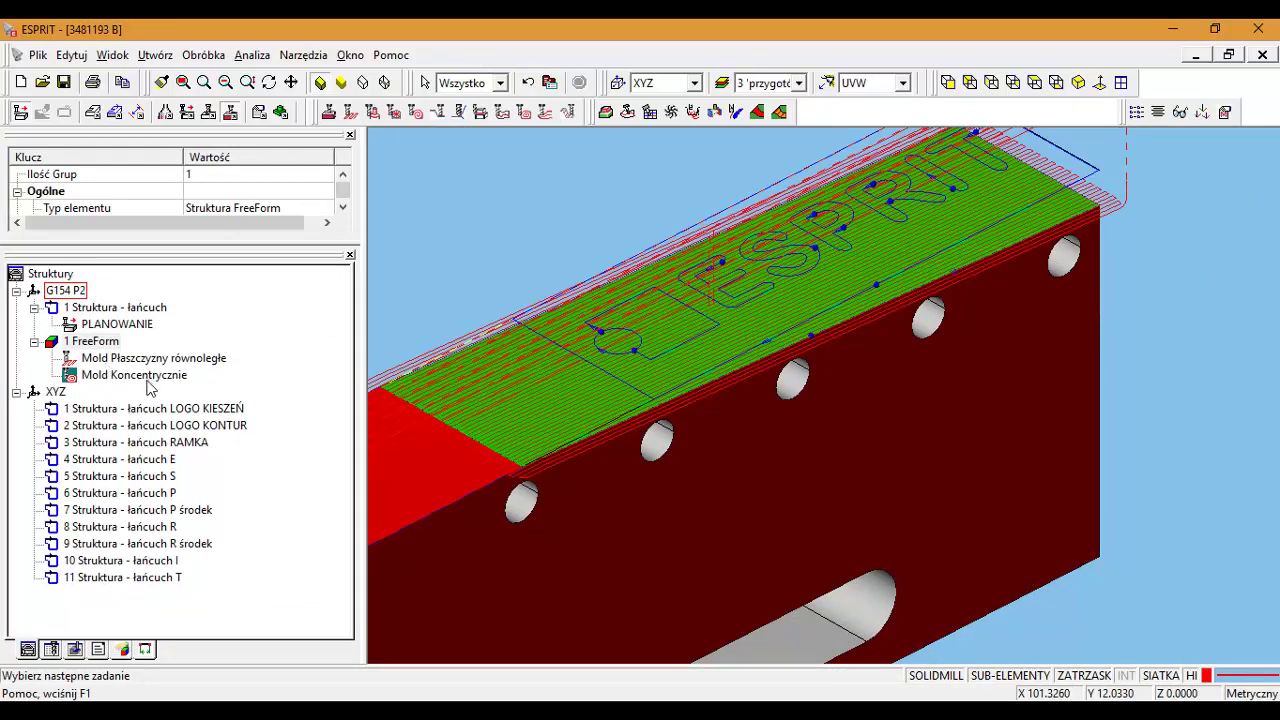
- Simulate the Mold Koncentrycznie toolpath cutting the letter E, then exit and select 1 FreeForm
left_click(156, 375)
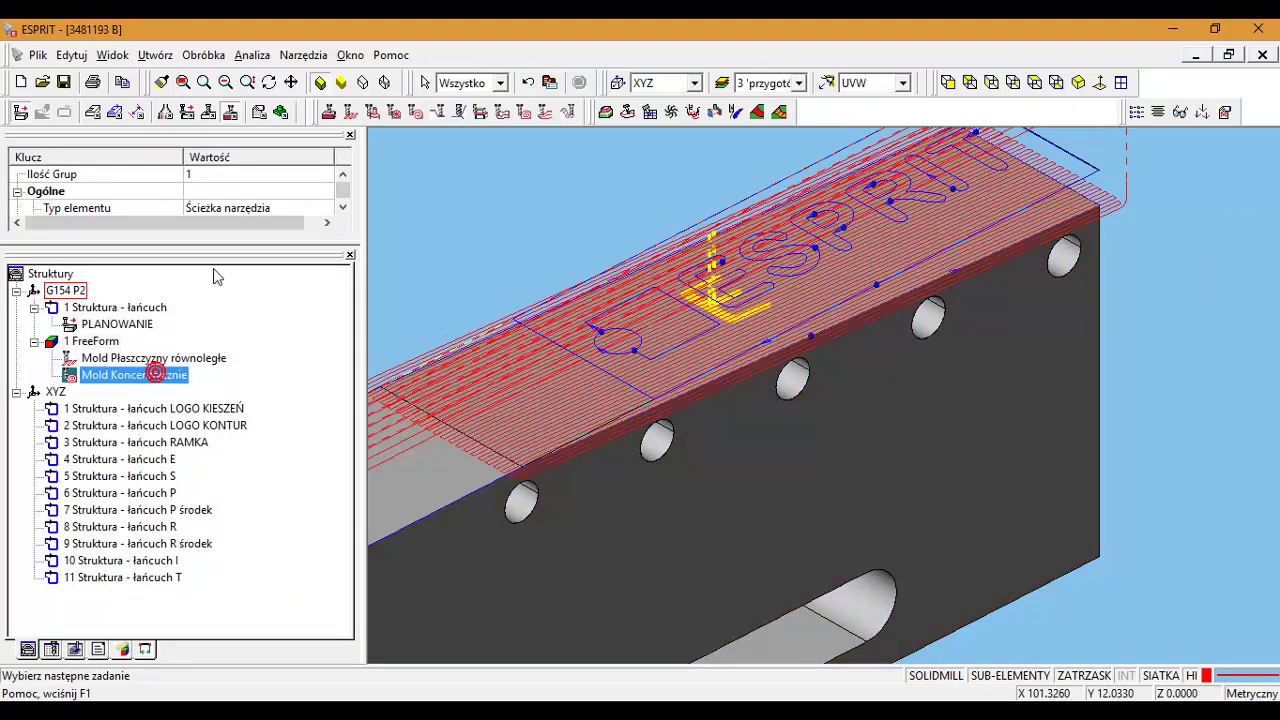
left_click(284, 113)
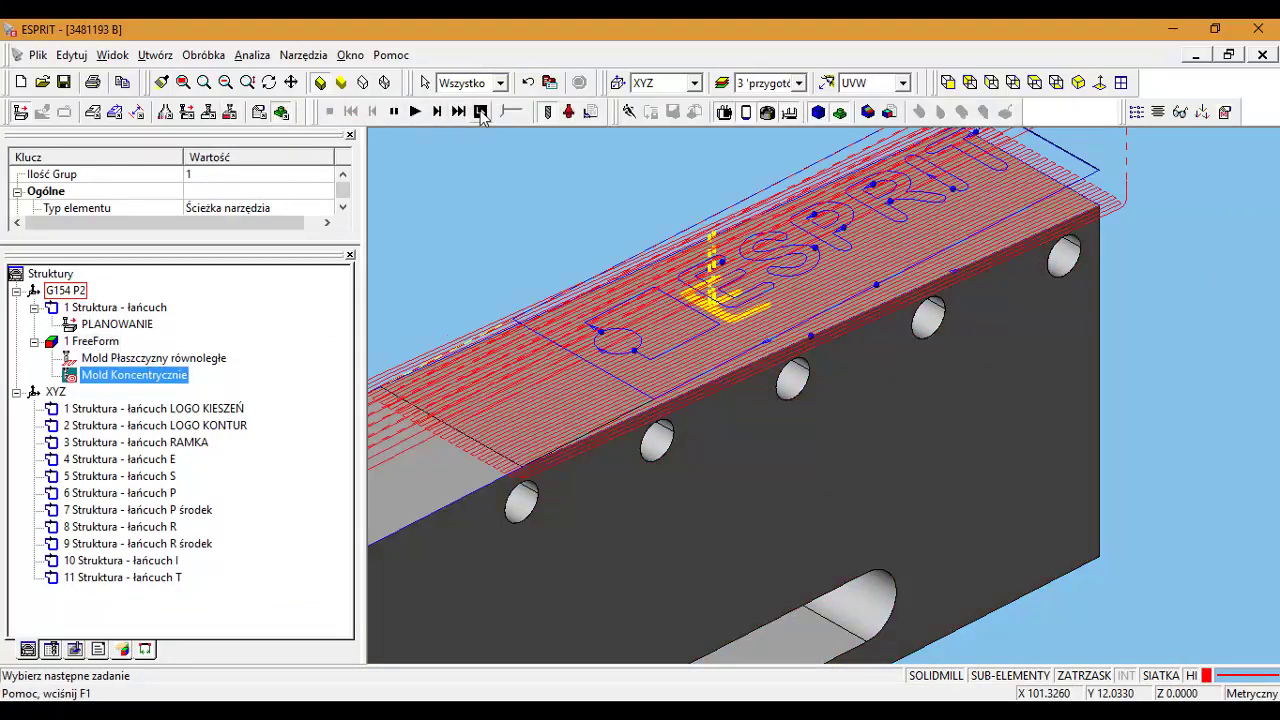
left_click(415, 112)
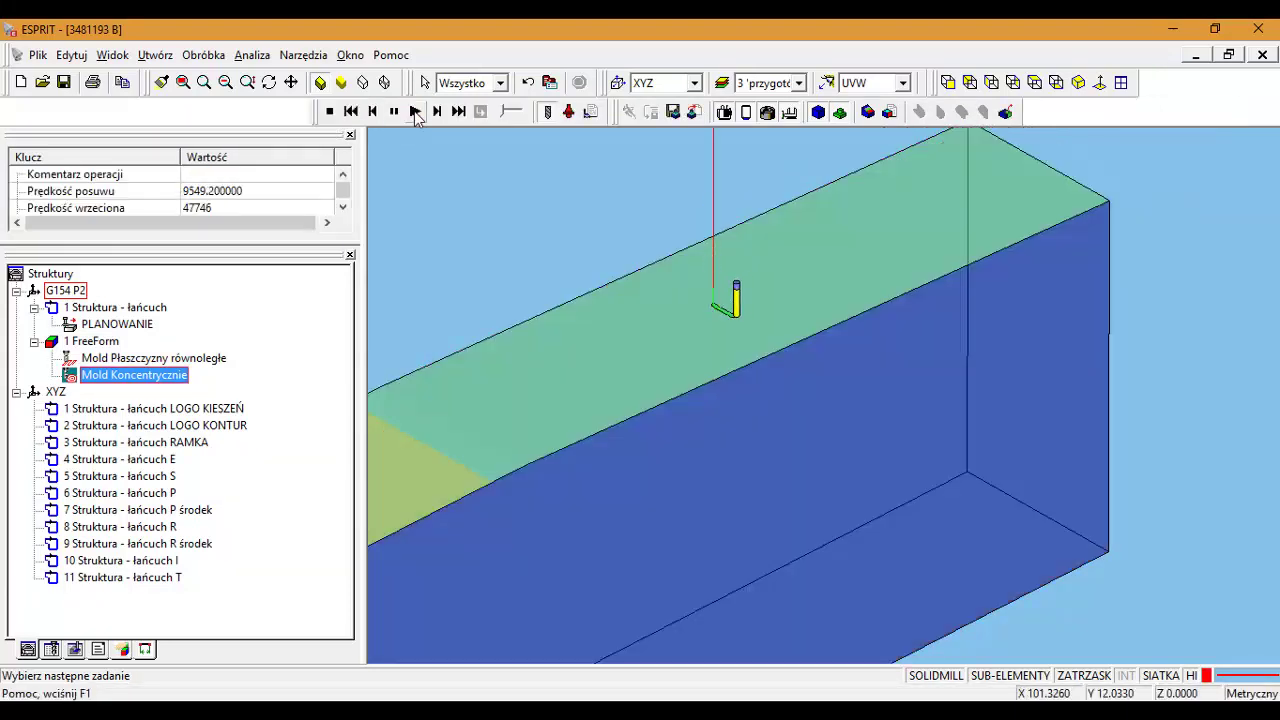
scroll(560, 316, "up", 1)
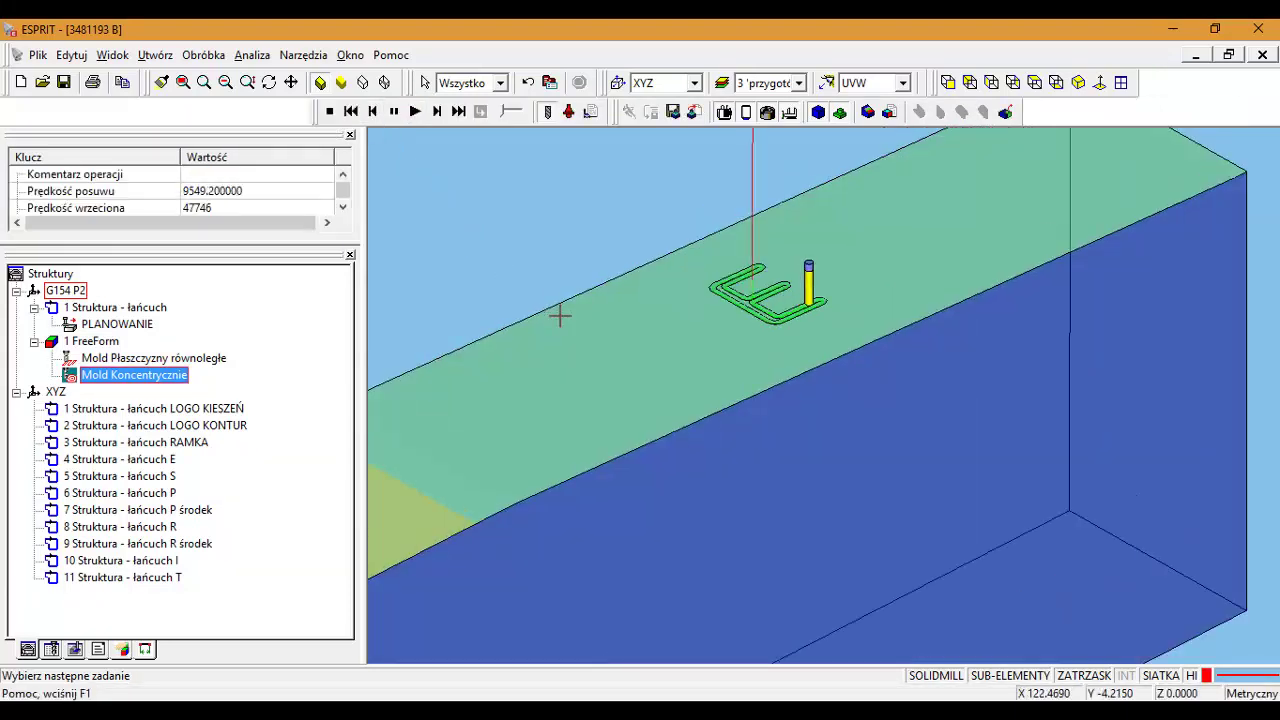
scroll(650, 350, "up", 1)
scroll(659, 358, "up", 1)
middle_click_drag(659, 360, 537, 457)
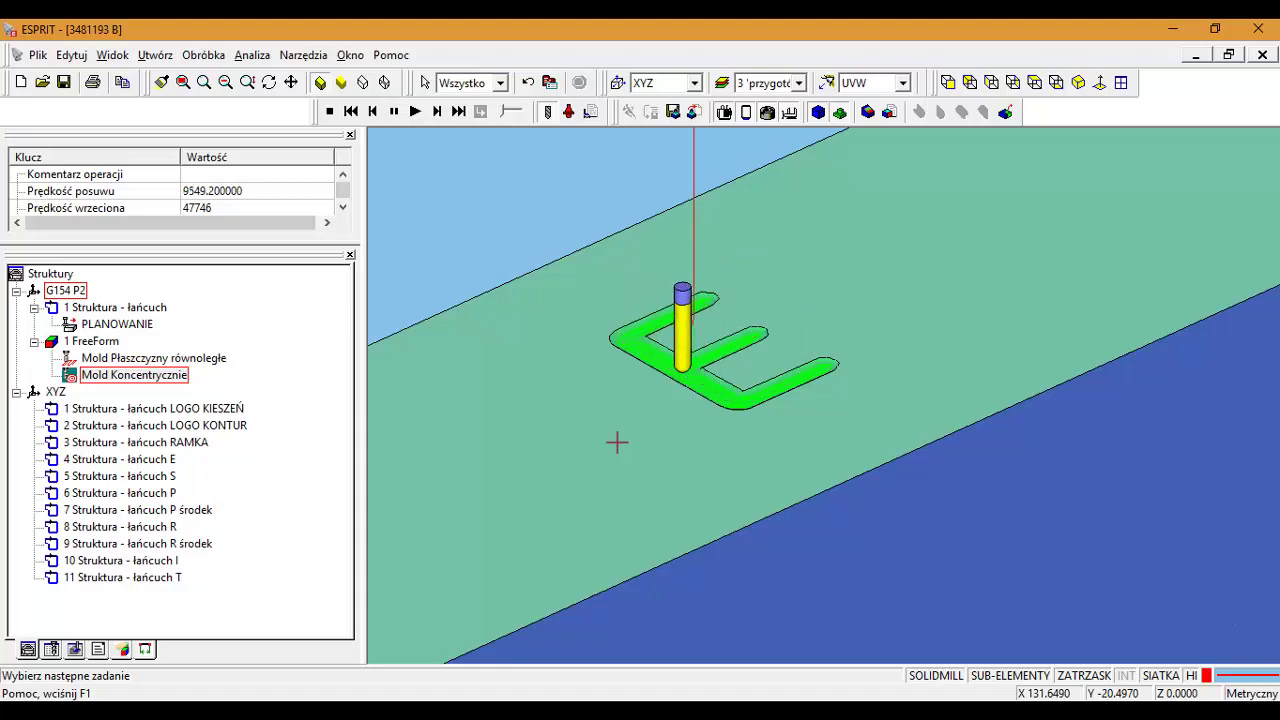
left_click(330, 113)
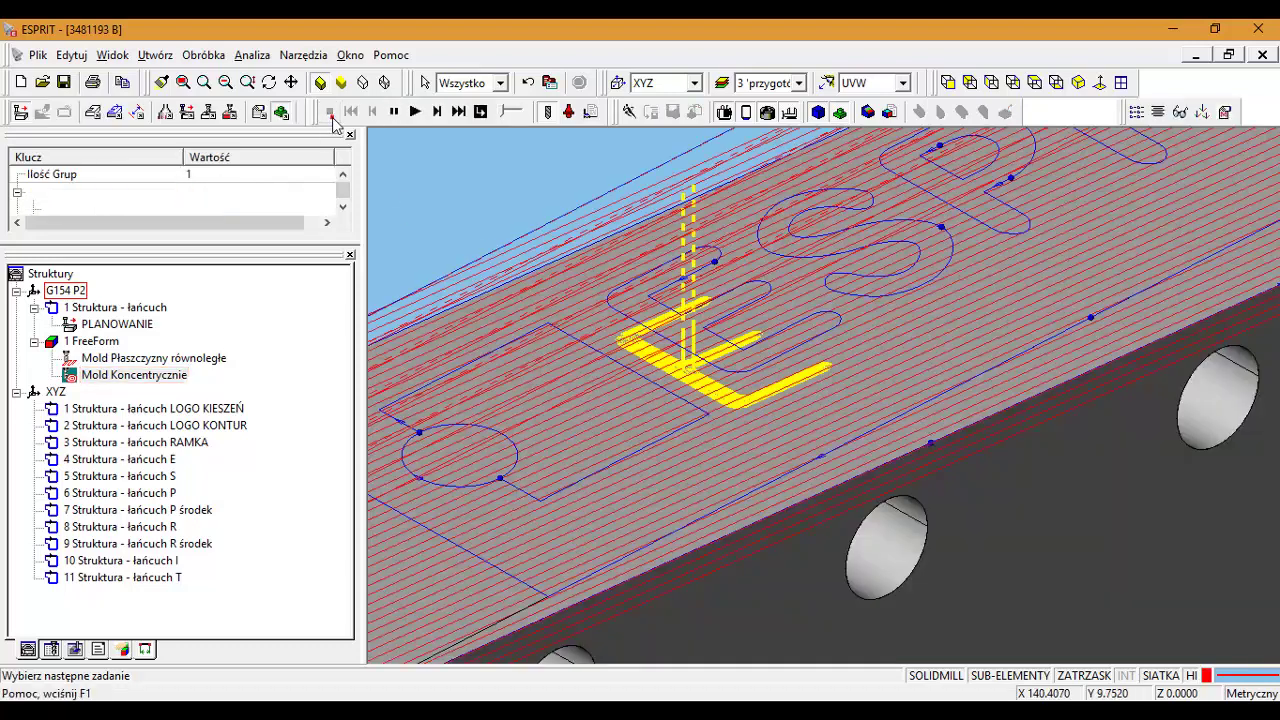
left_click(106, 344)
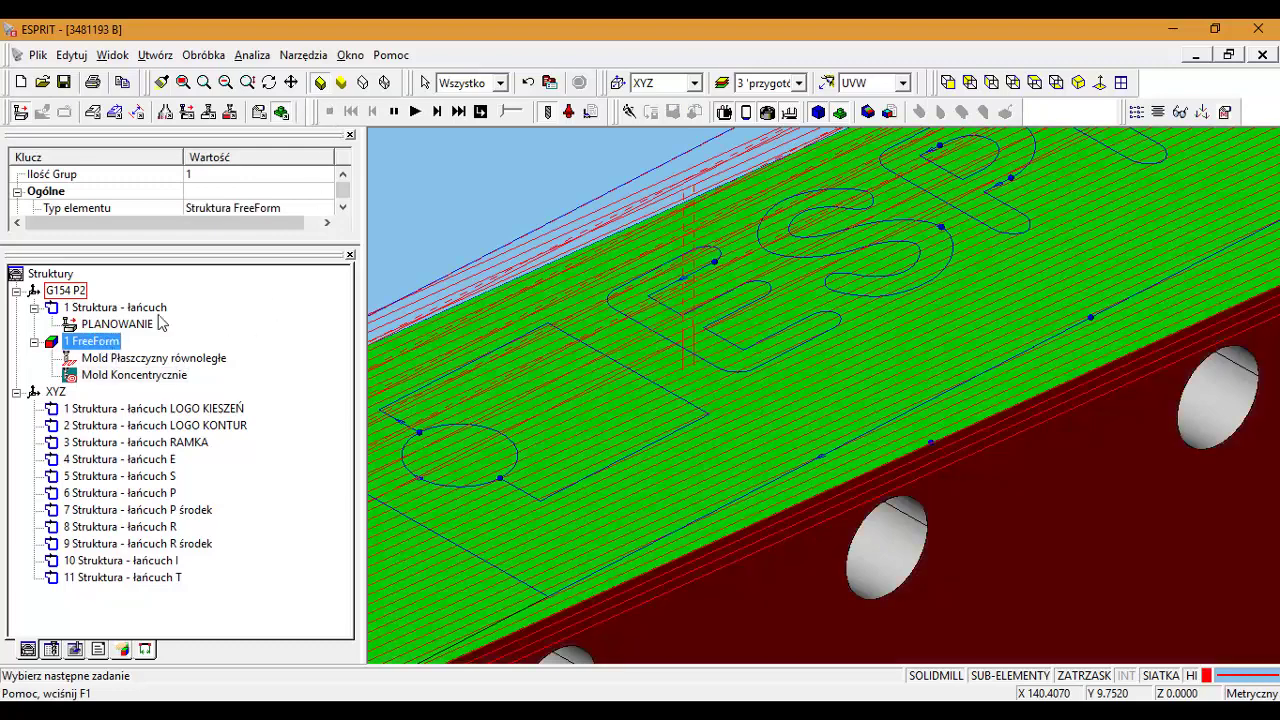
- Create a second Mold Koncentrycznie operation with its Granica changed from chain E to chain S
left_click(190, 114)
left_click(236, 114)
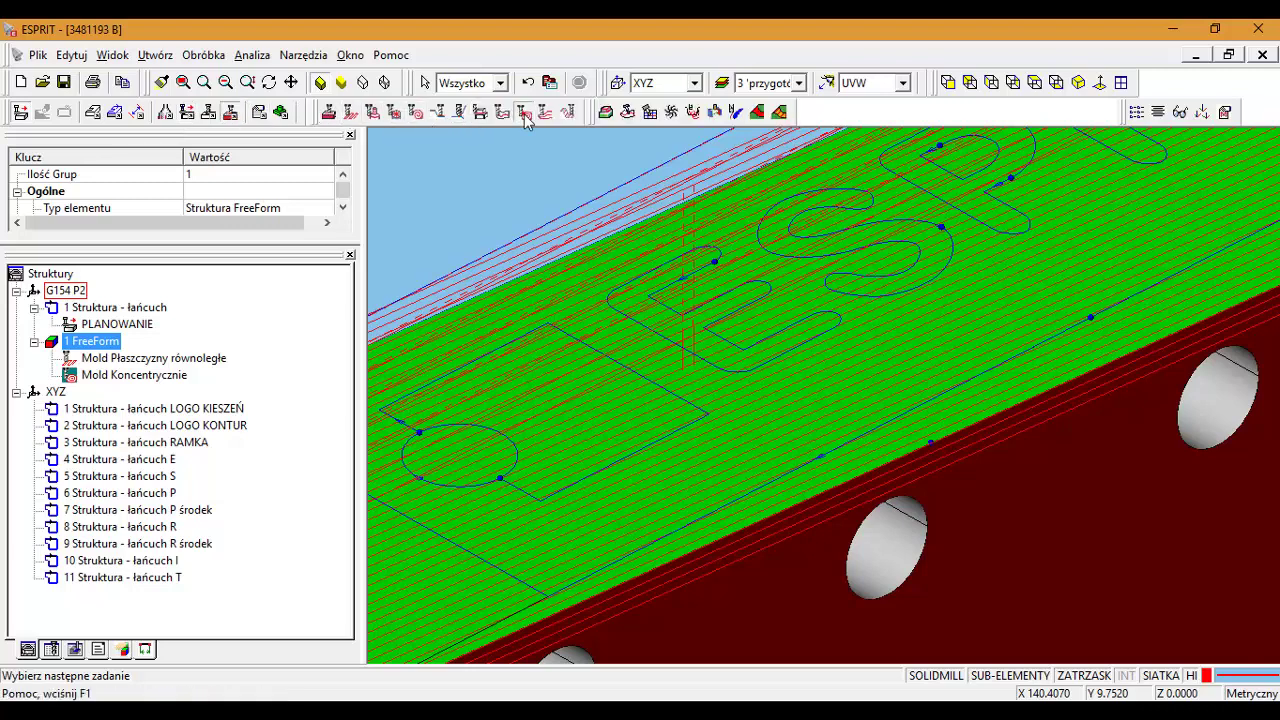
left_click(524, 114)
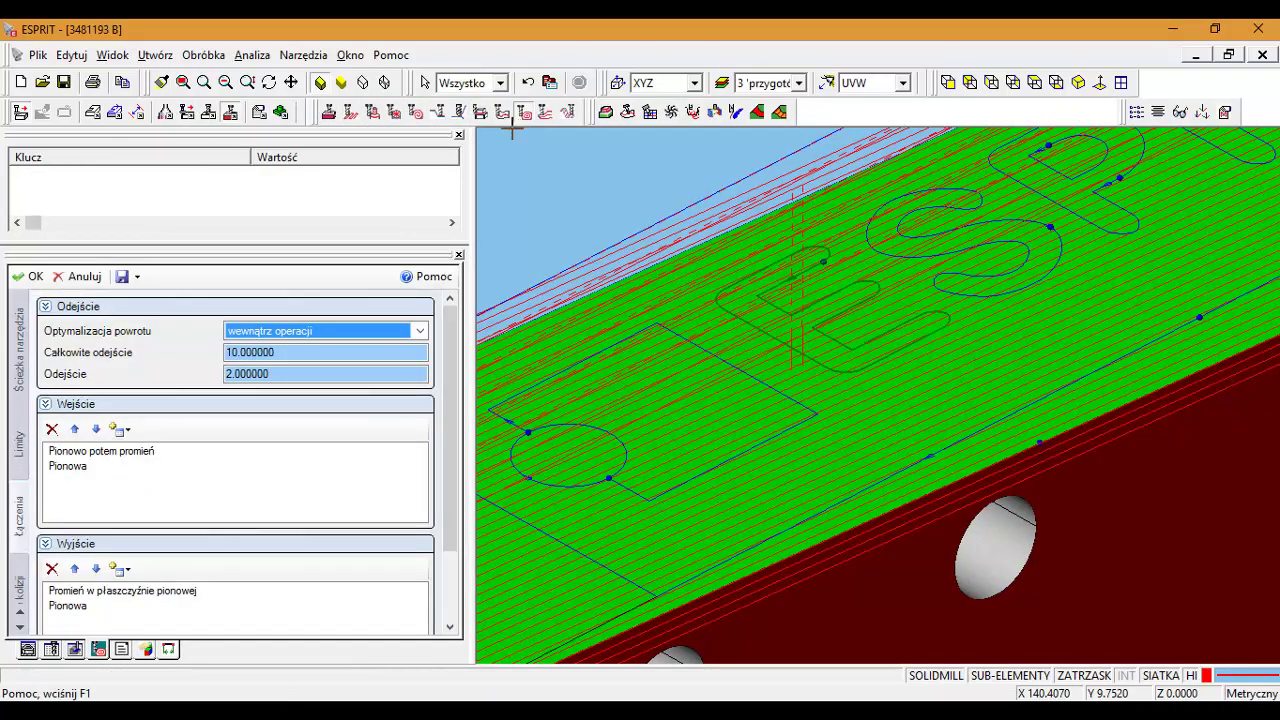
left_click(18, 390)
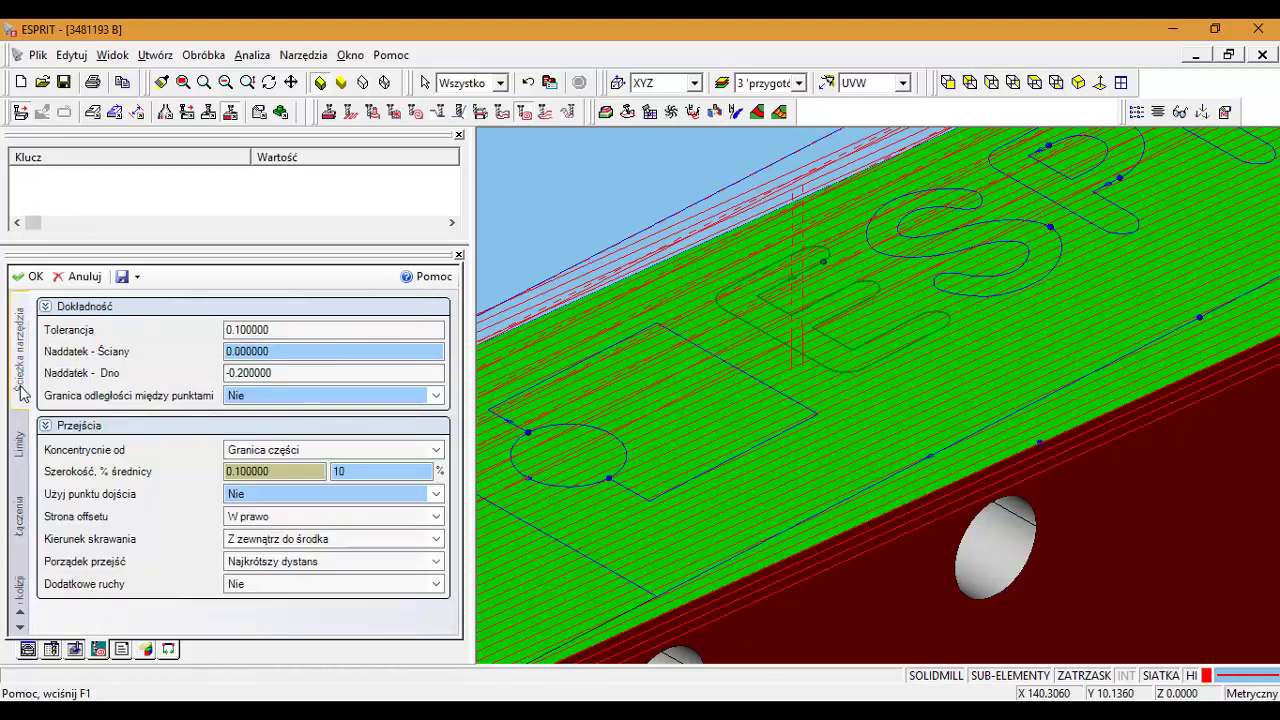
left_click(20, 443)
left_click(113, 497)
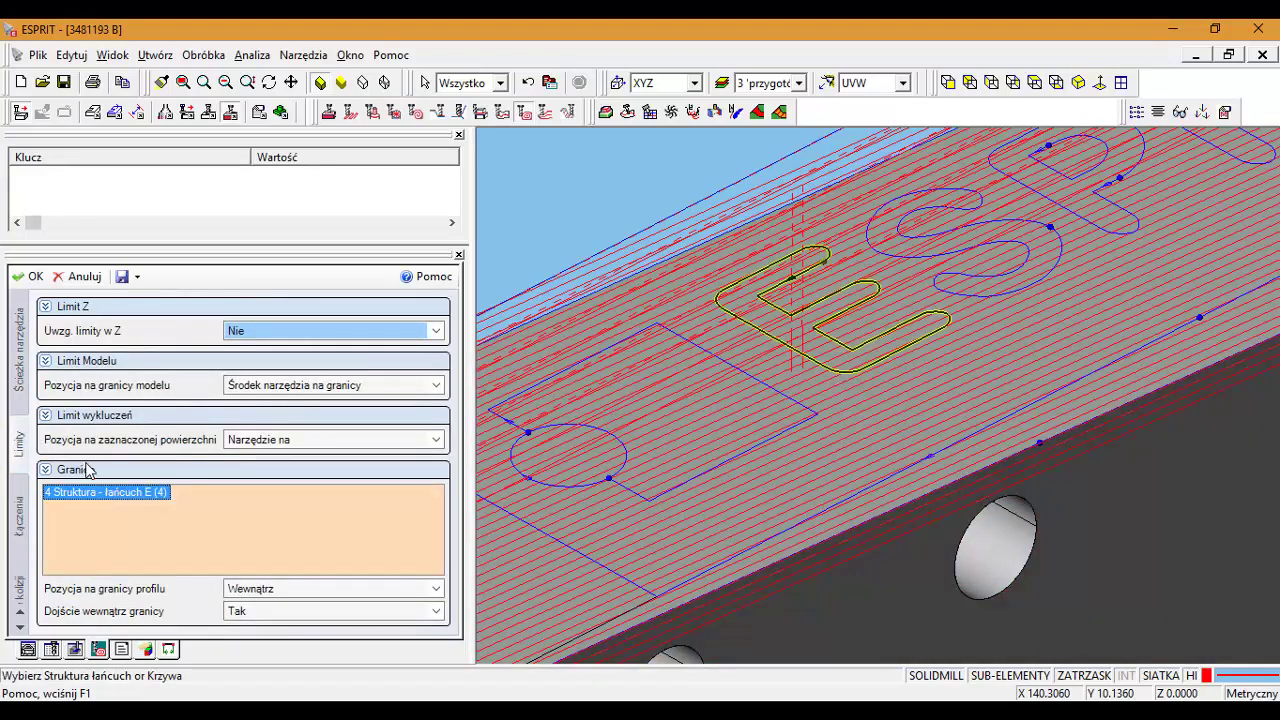
key("Delete")
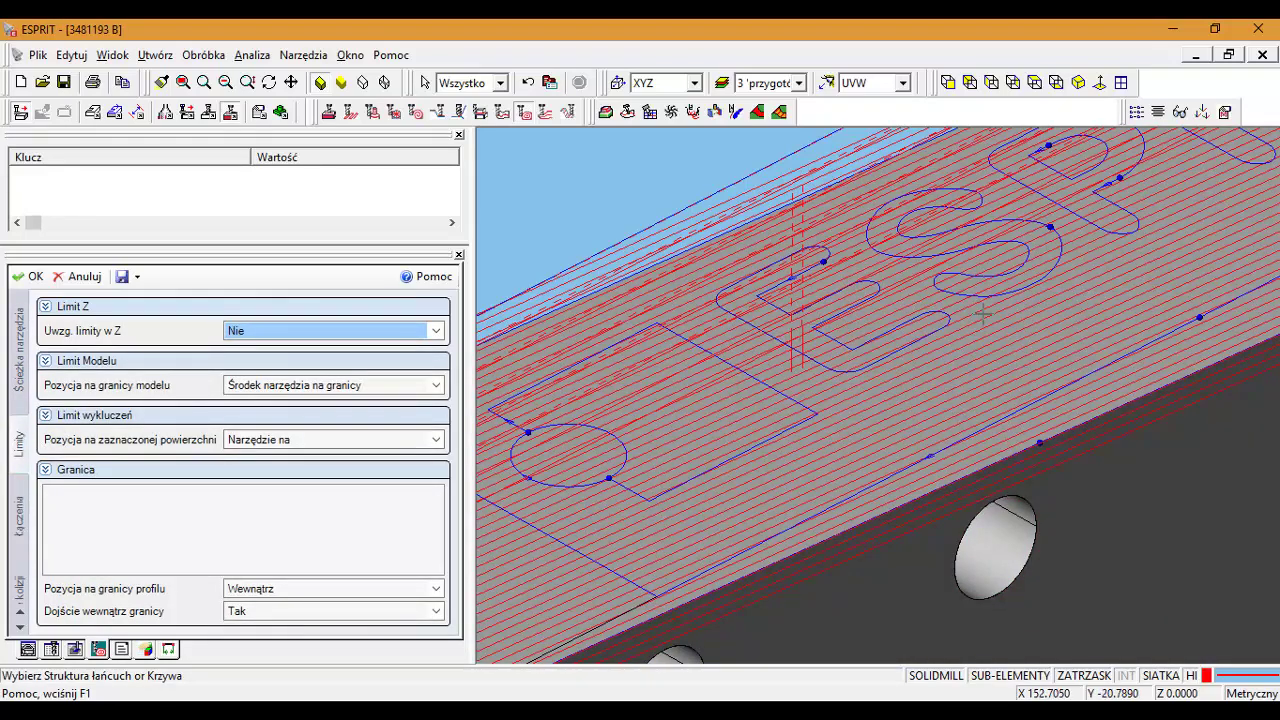
left_click(997, 297)
left_click(999, 297)
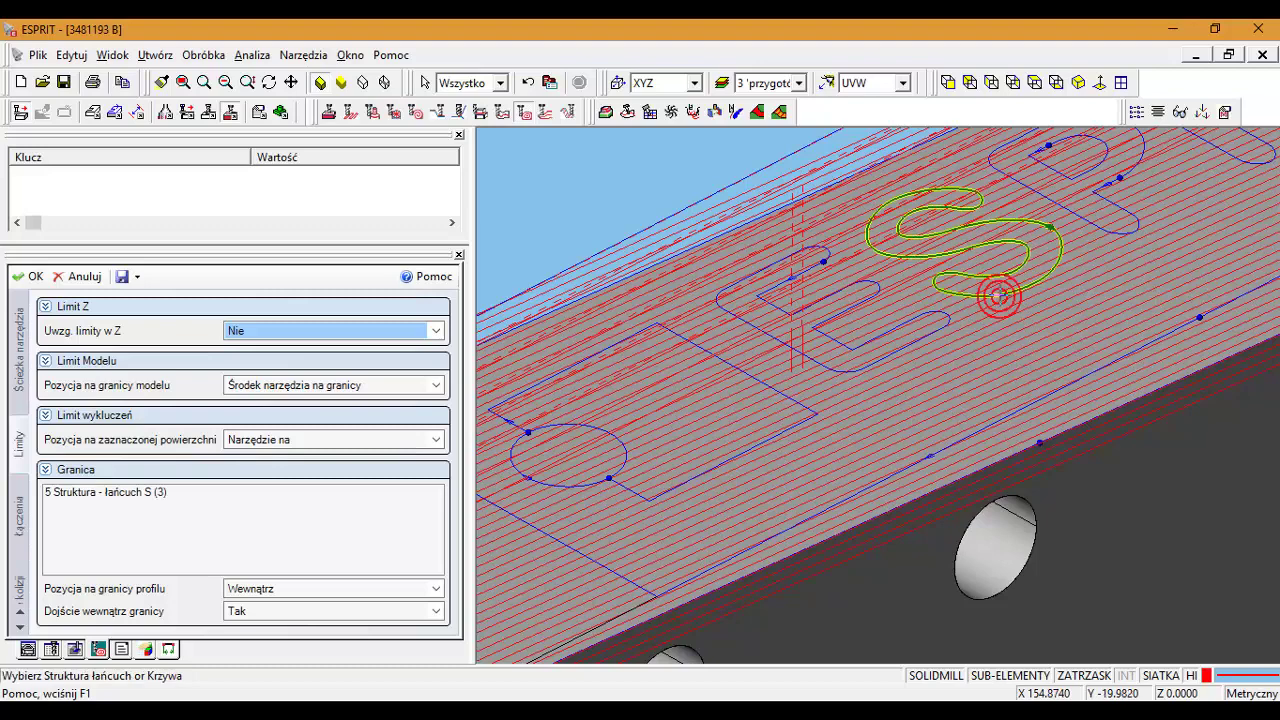
left_click(24, 277)
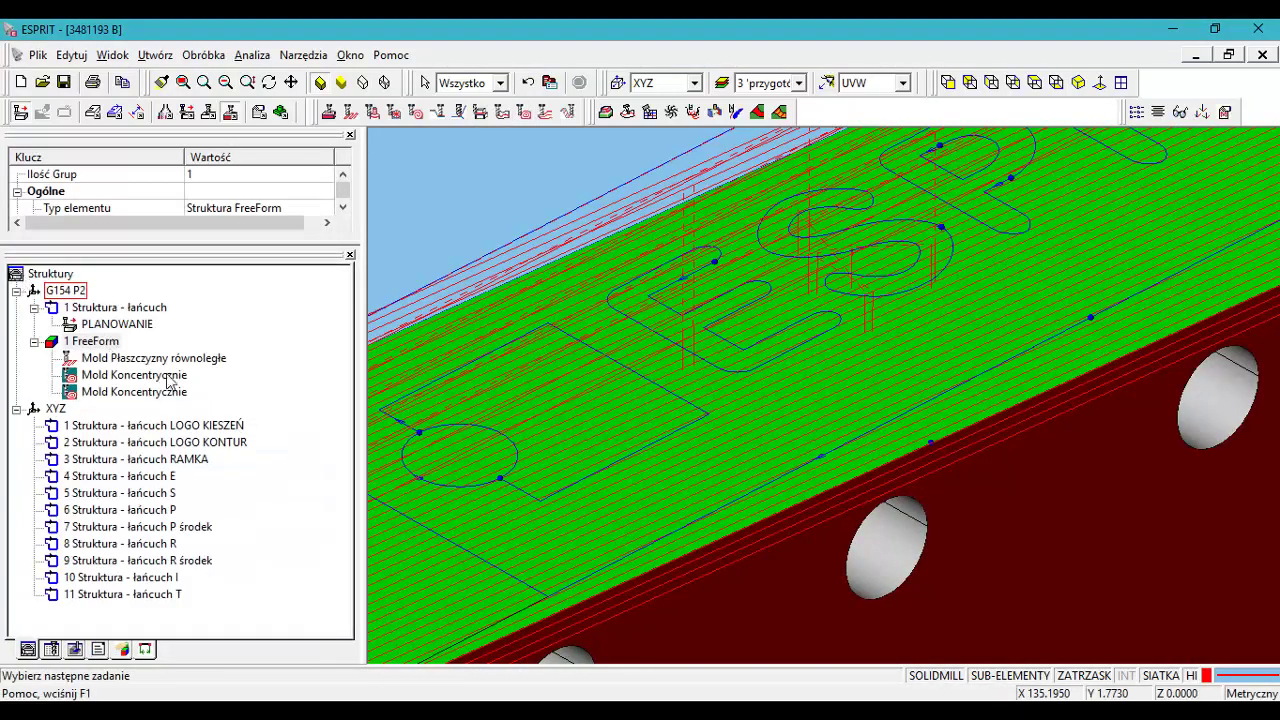
- Zoom into a Top view of the ESPRIT letters and toggle shaded toolpath display on and off
left_click(160, 393)
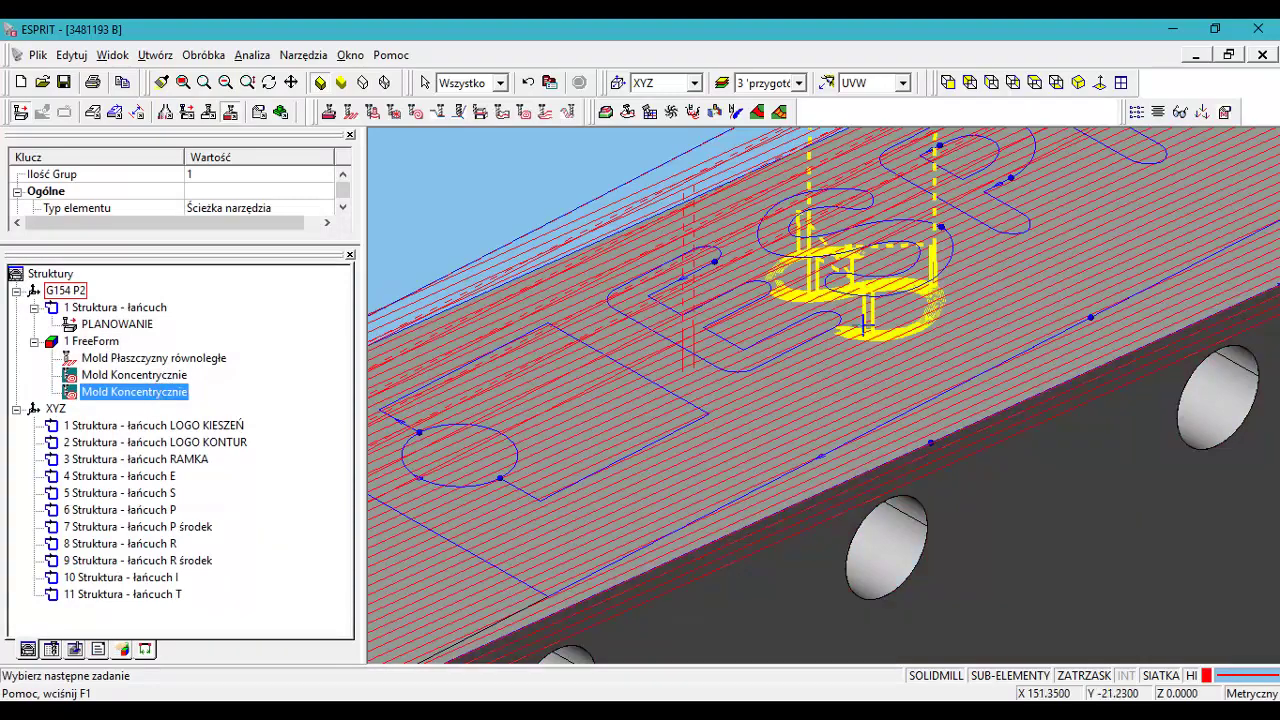
left_click(1035, 83)
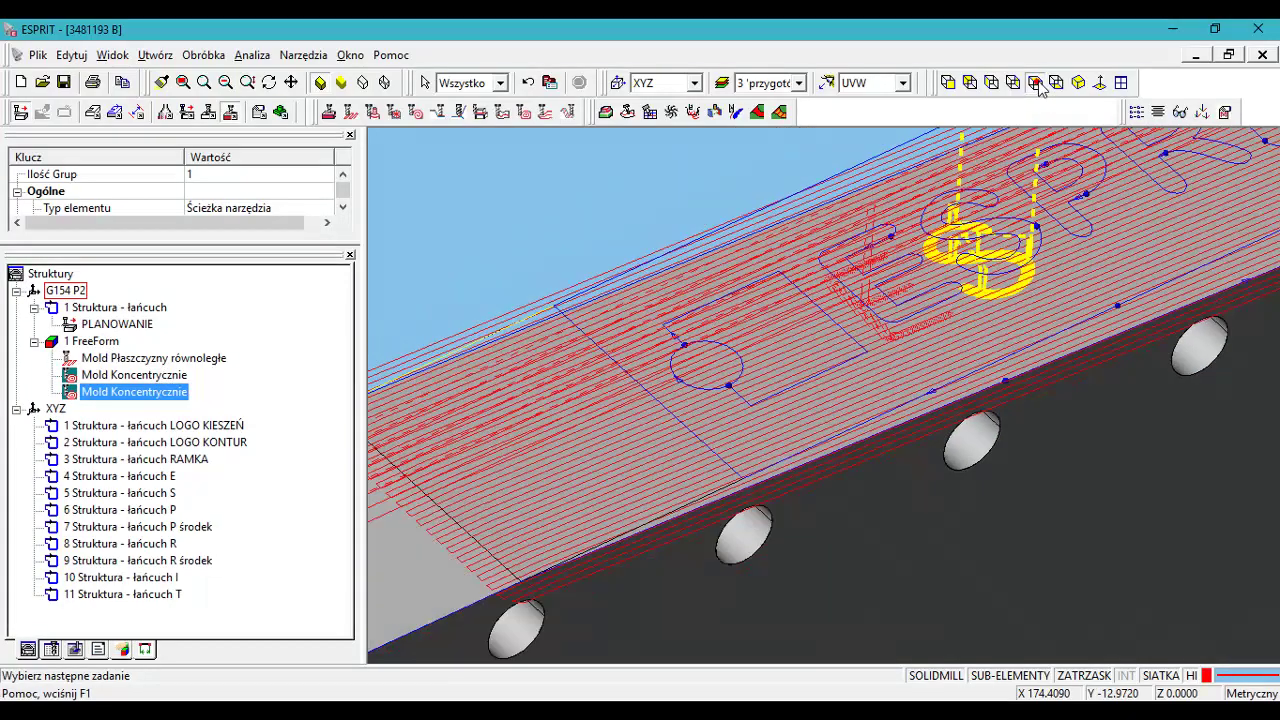
scroll(1000, 360, "up", 3)
mouse_move(981, 367)
middle_mouse_down()
mouse_move(933, 412)
mouse_move(633, 332)
middle_mouse_up()
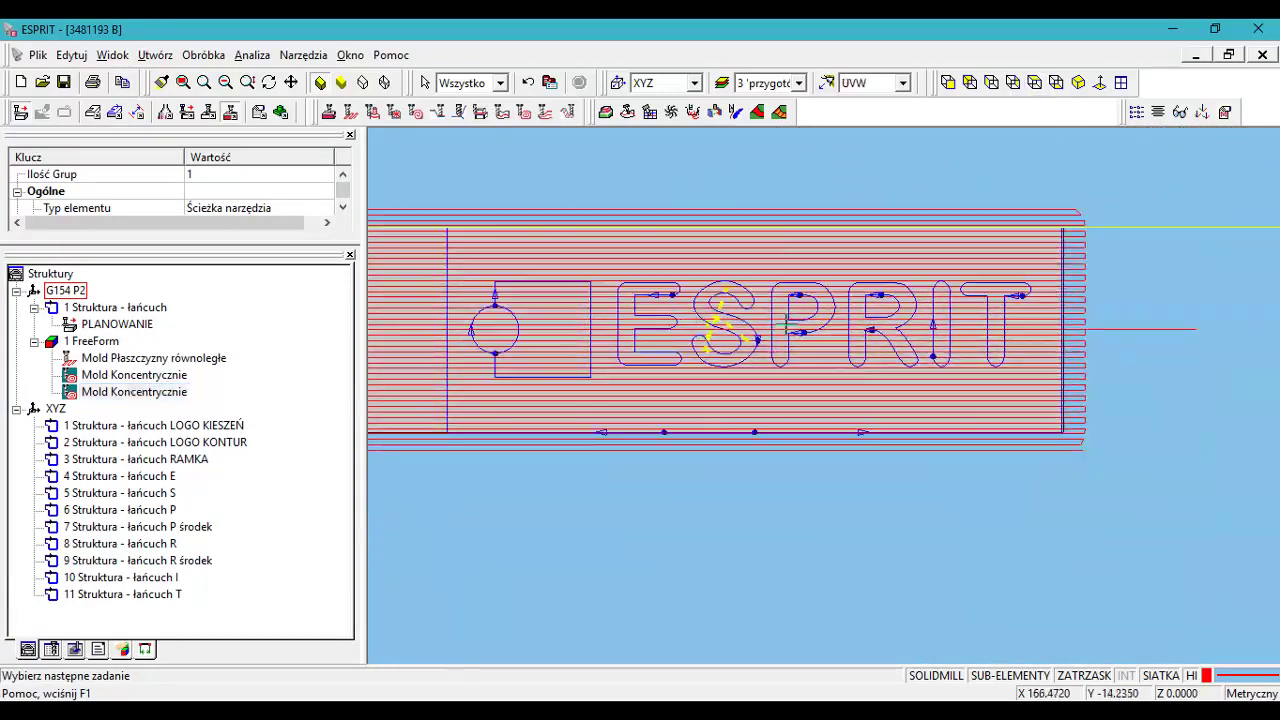
scroll(765, 312, "up", 3)
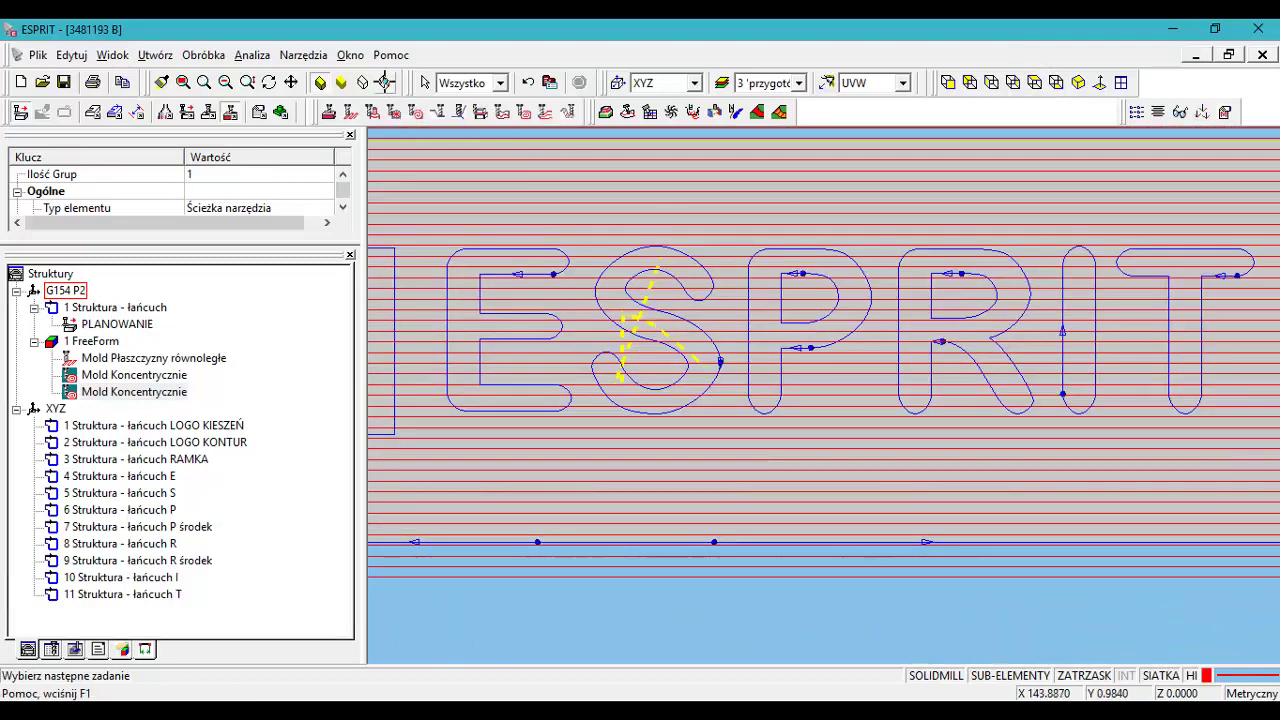
left_click(385, 83)
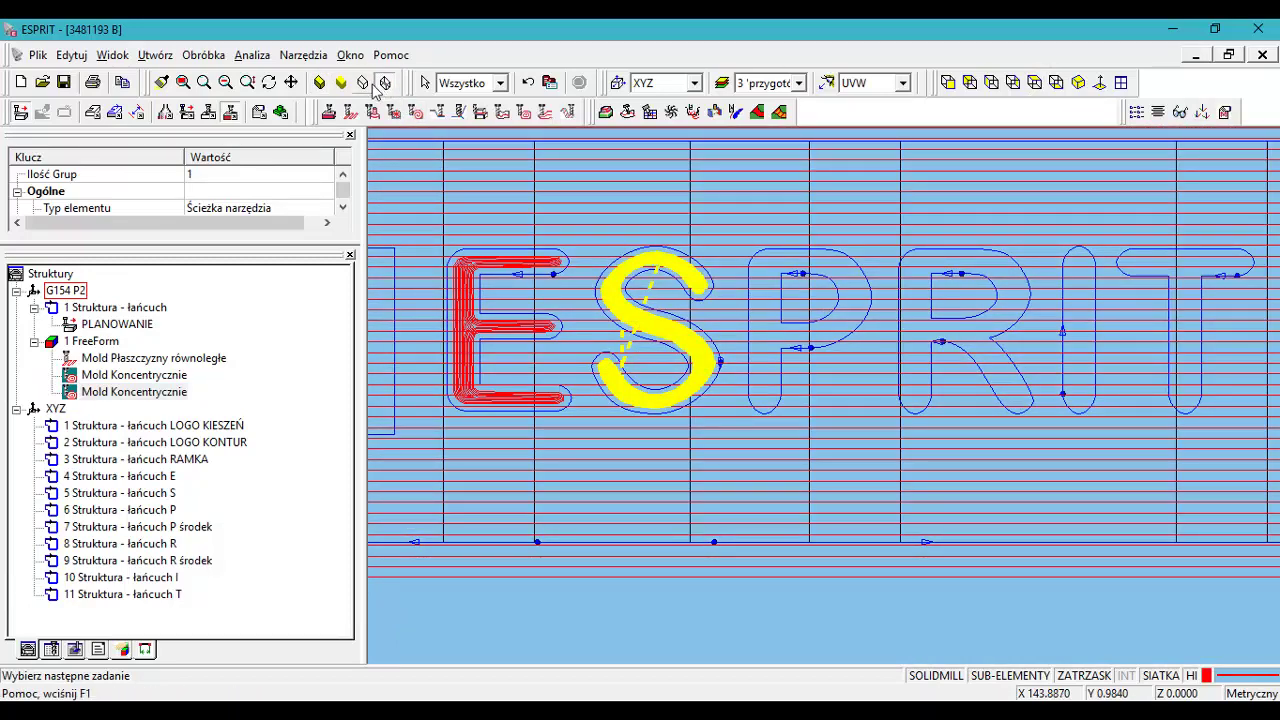
left_click(320, 82)
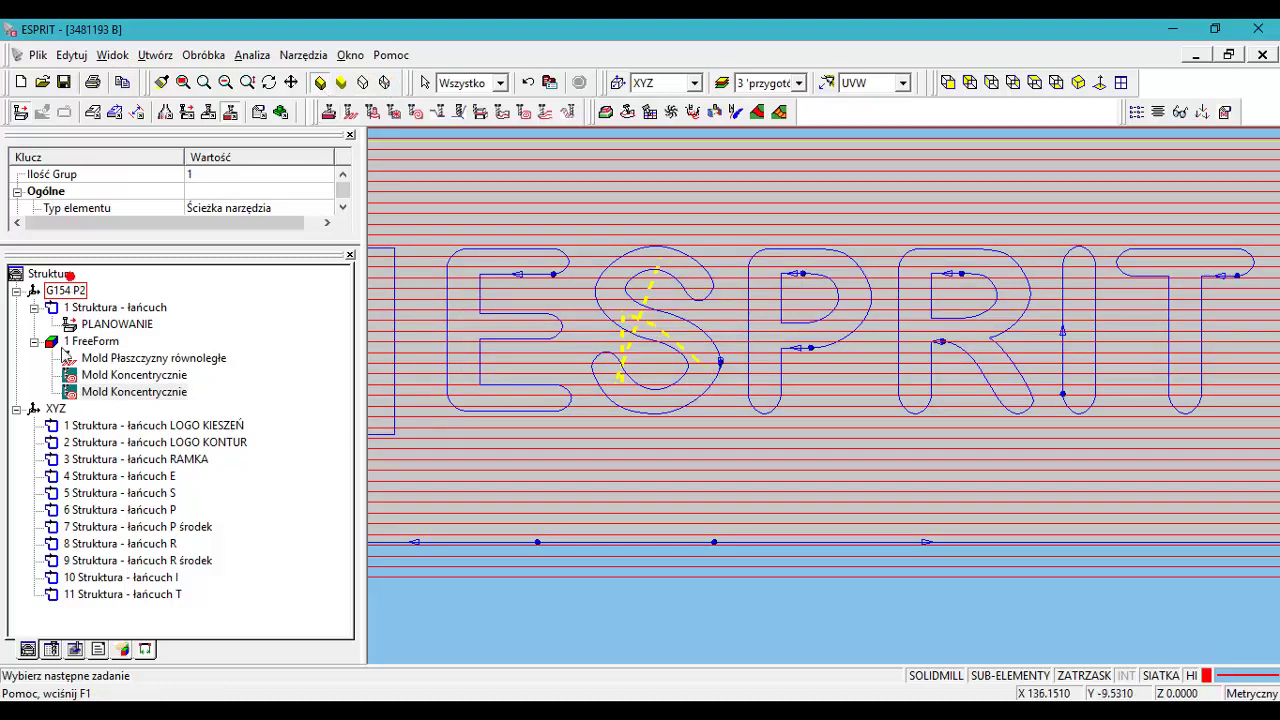
- Create a third Mold Koncentrycznie operation bounded by chain I instead of S, then inspect shaded toolpaths
left_click(108, 343)
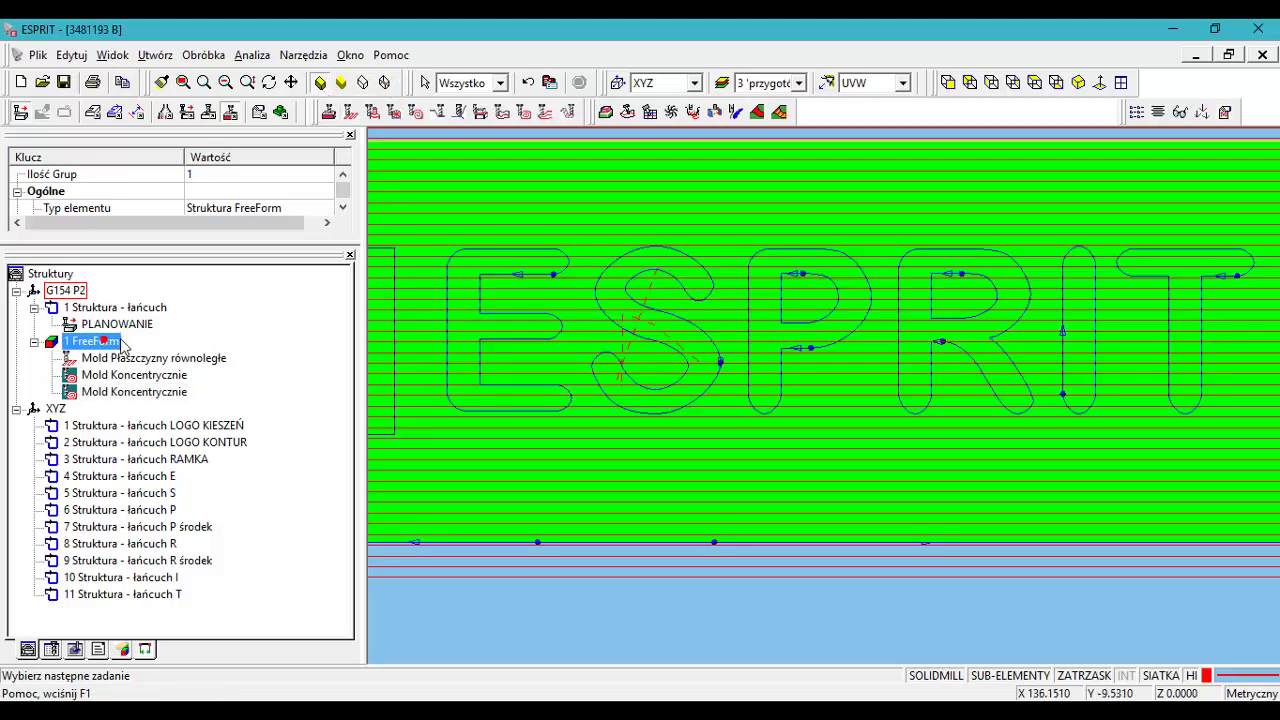
left_click(528, 118)
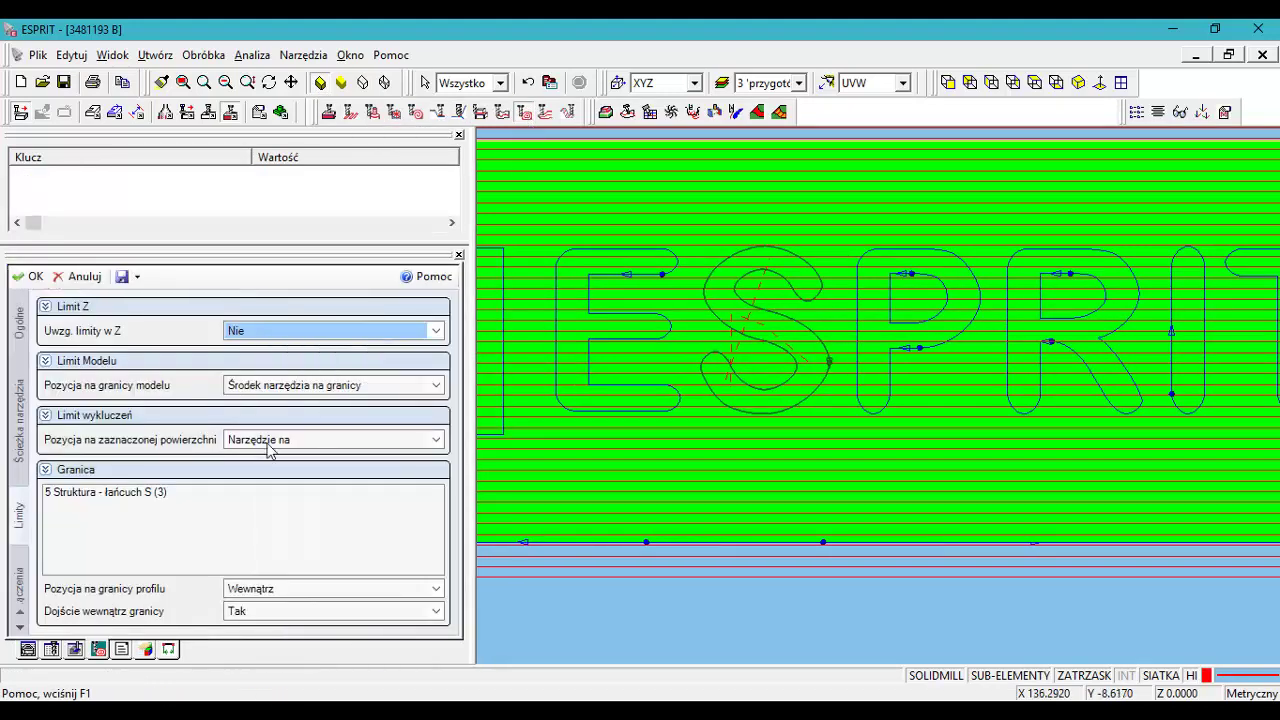
left_click(143, 496)
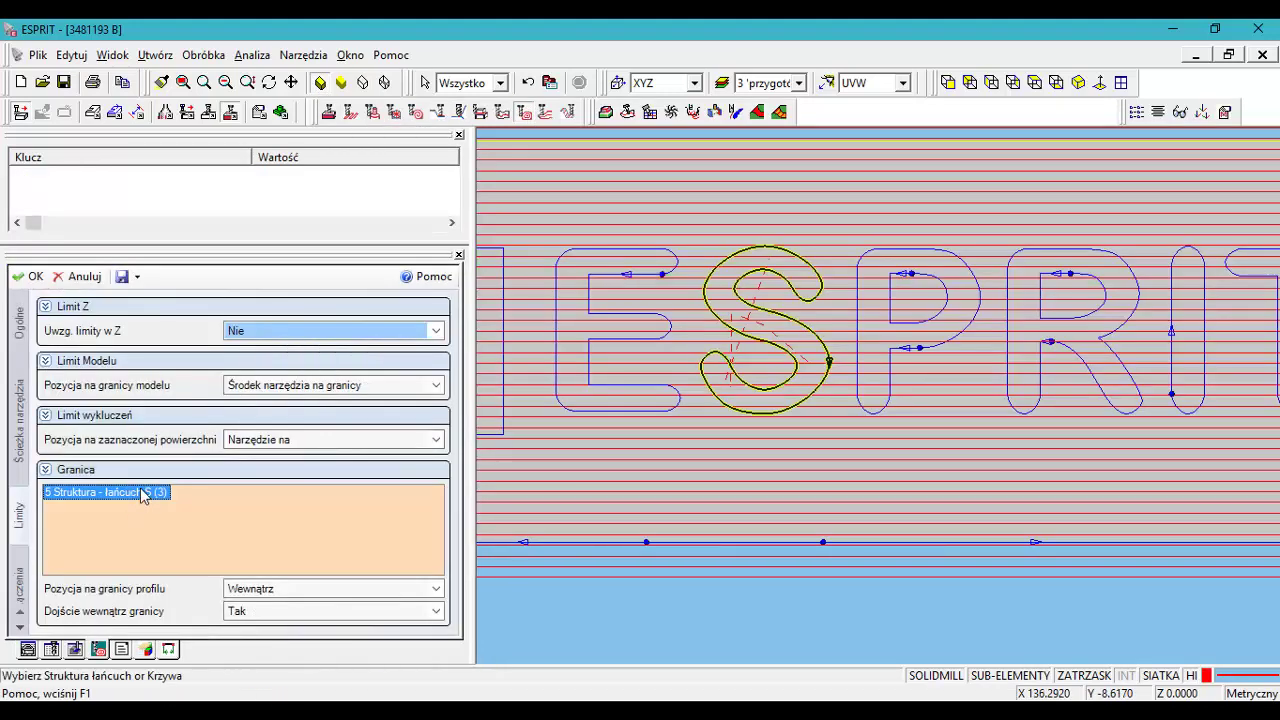
key("Delete")
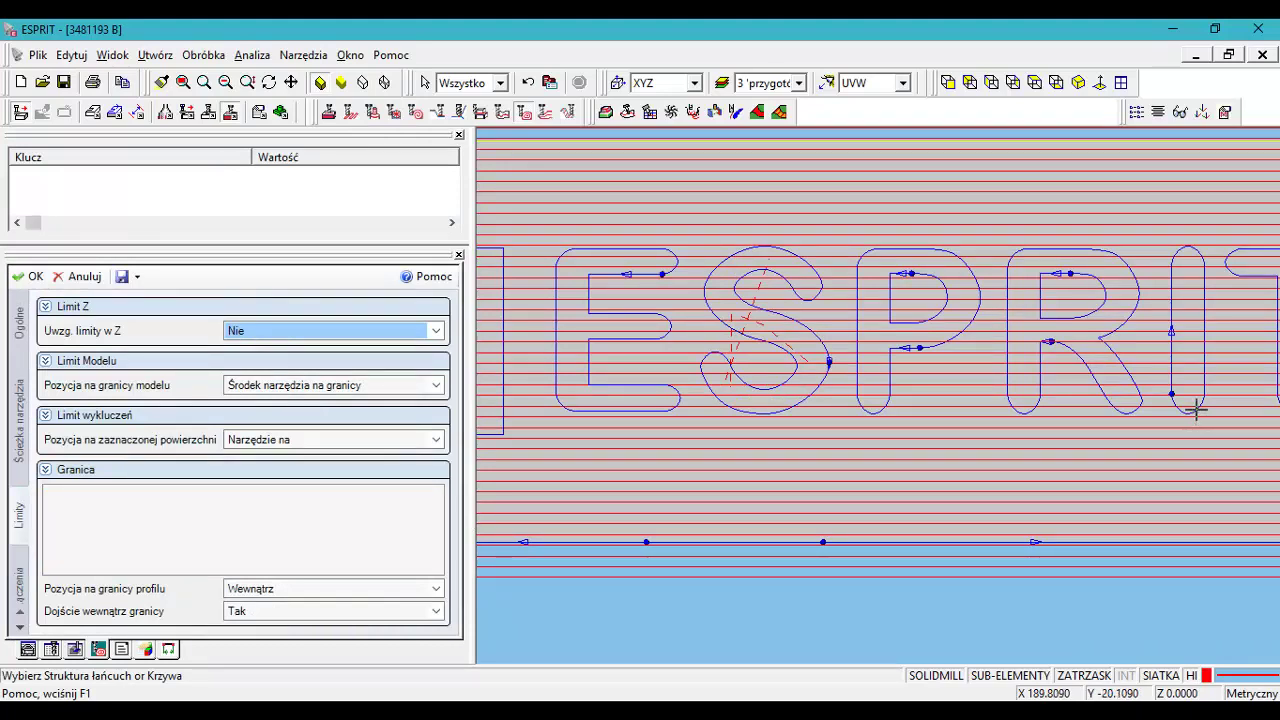
left_click(1196, 408)
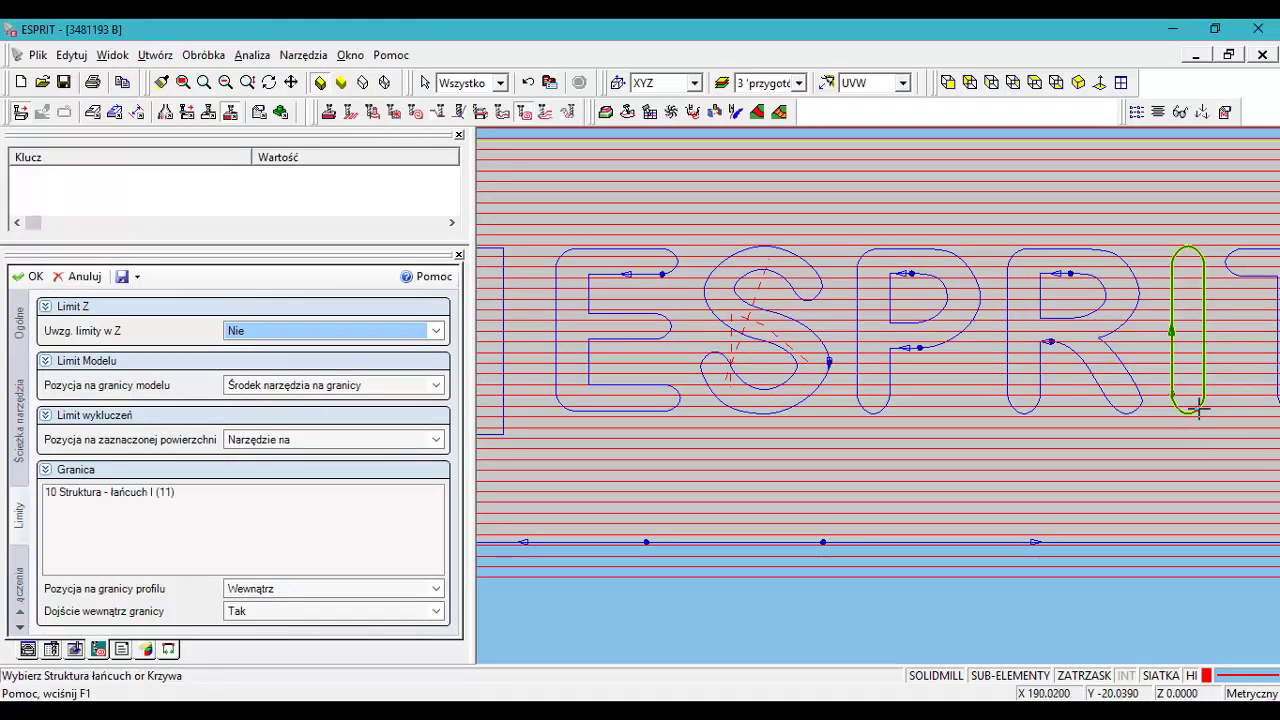
left_click(31, 276)
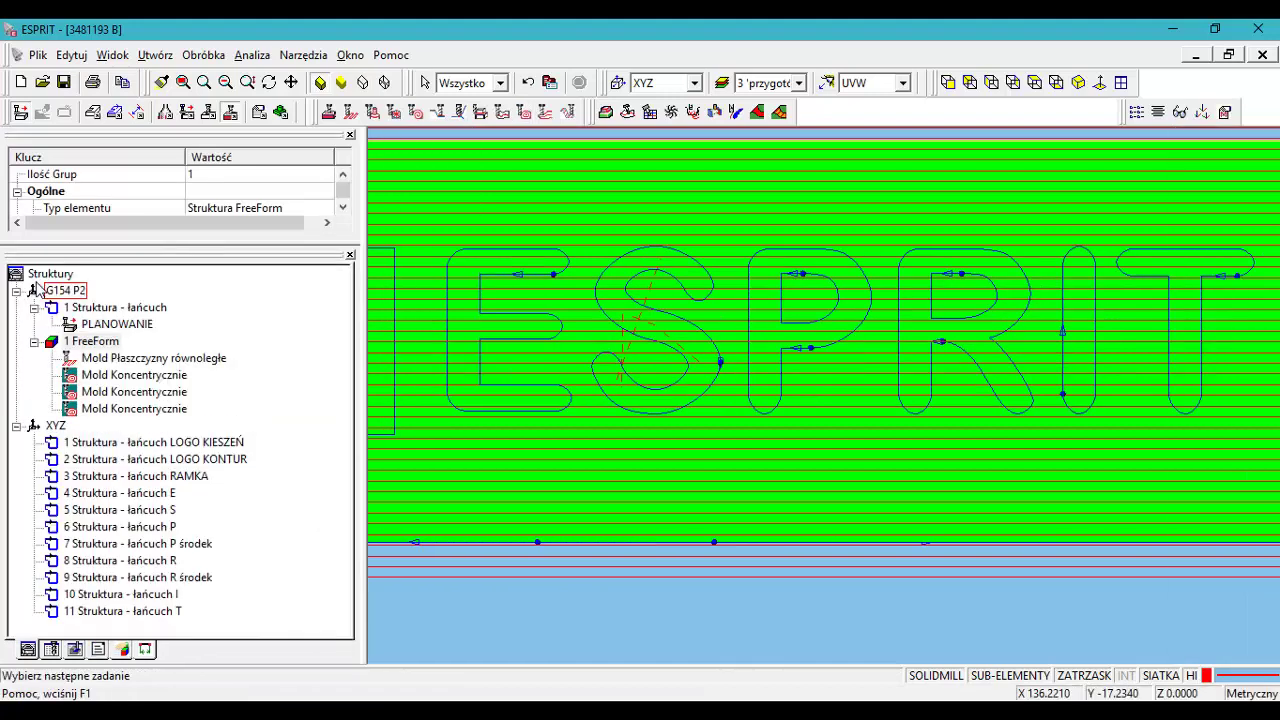
left_click(386, 83)
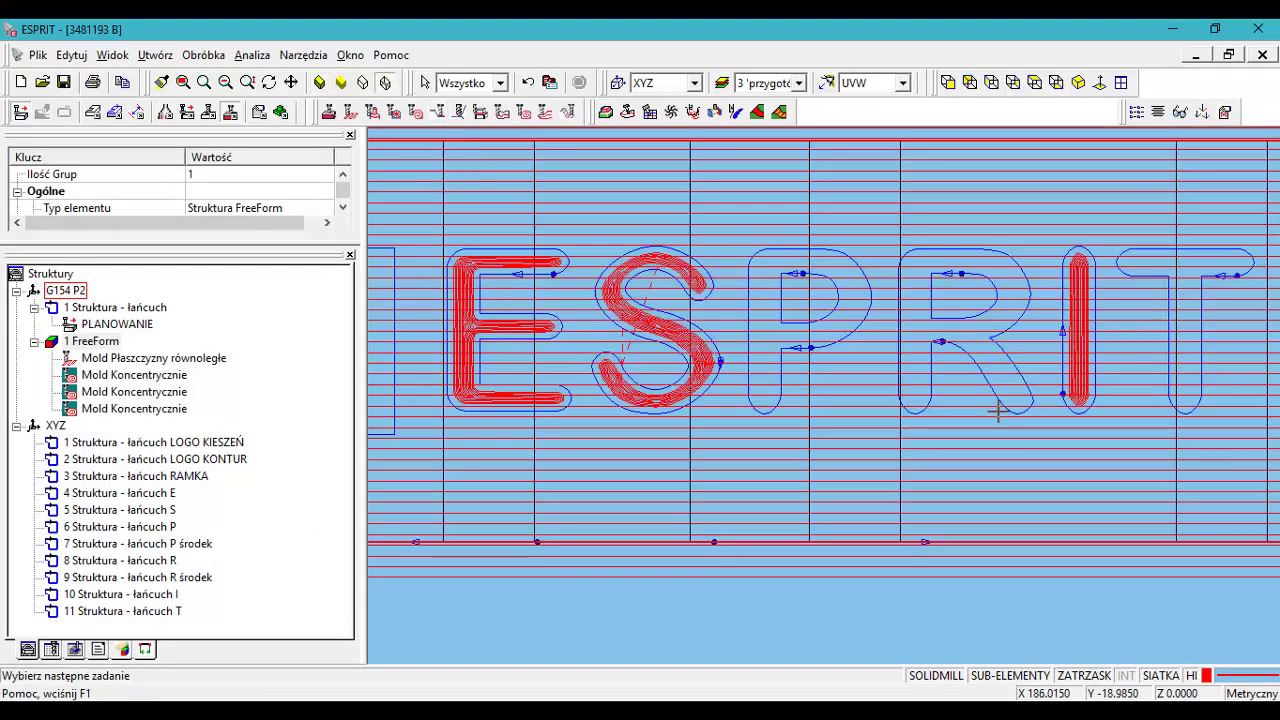
left_click(320, 83)
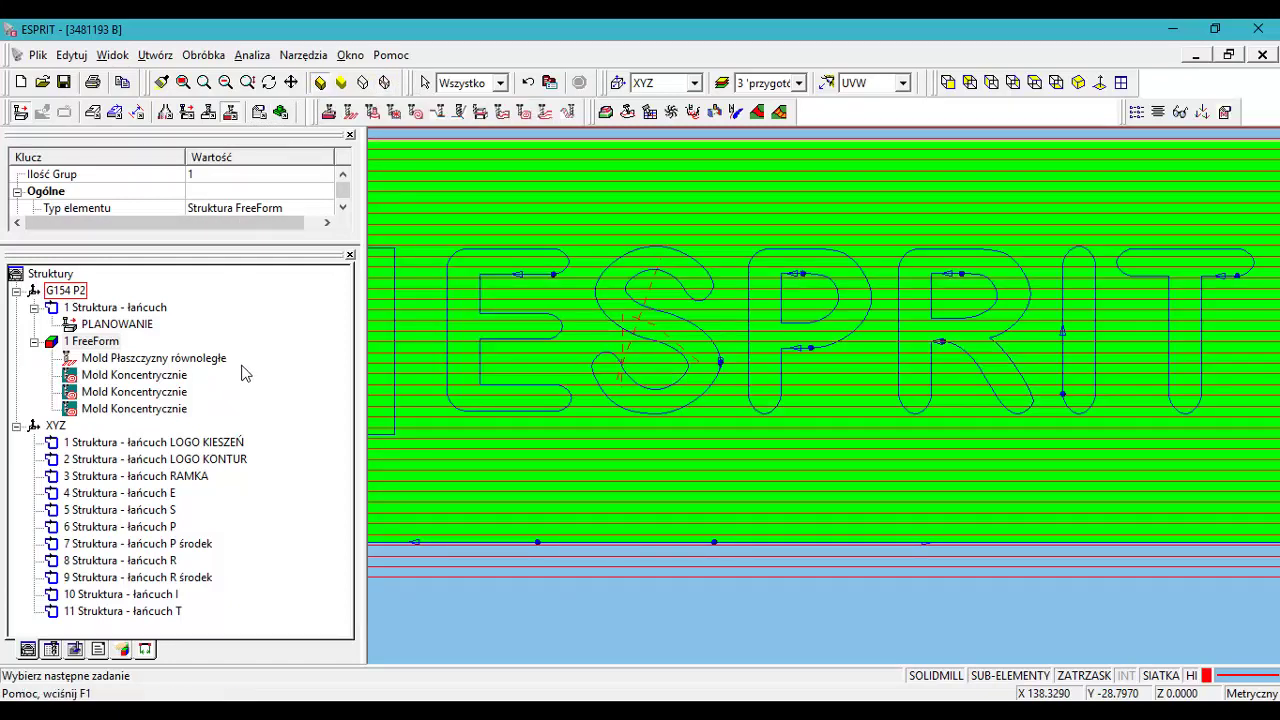
- Repeat the concentric mold operation, swapping boundary chain I for the letter T chain
left_click(527, 114)
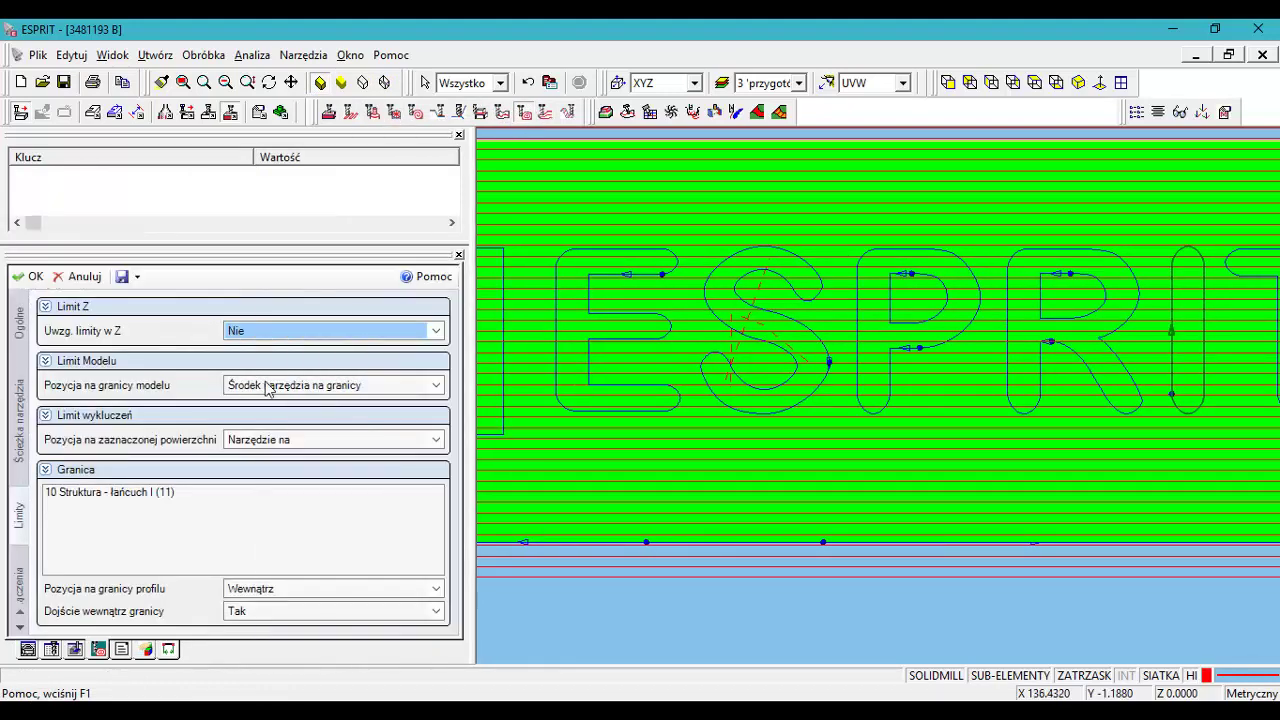
left_click(125, 495)
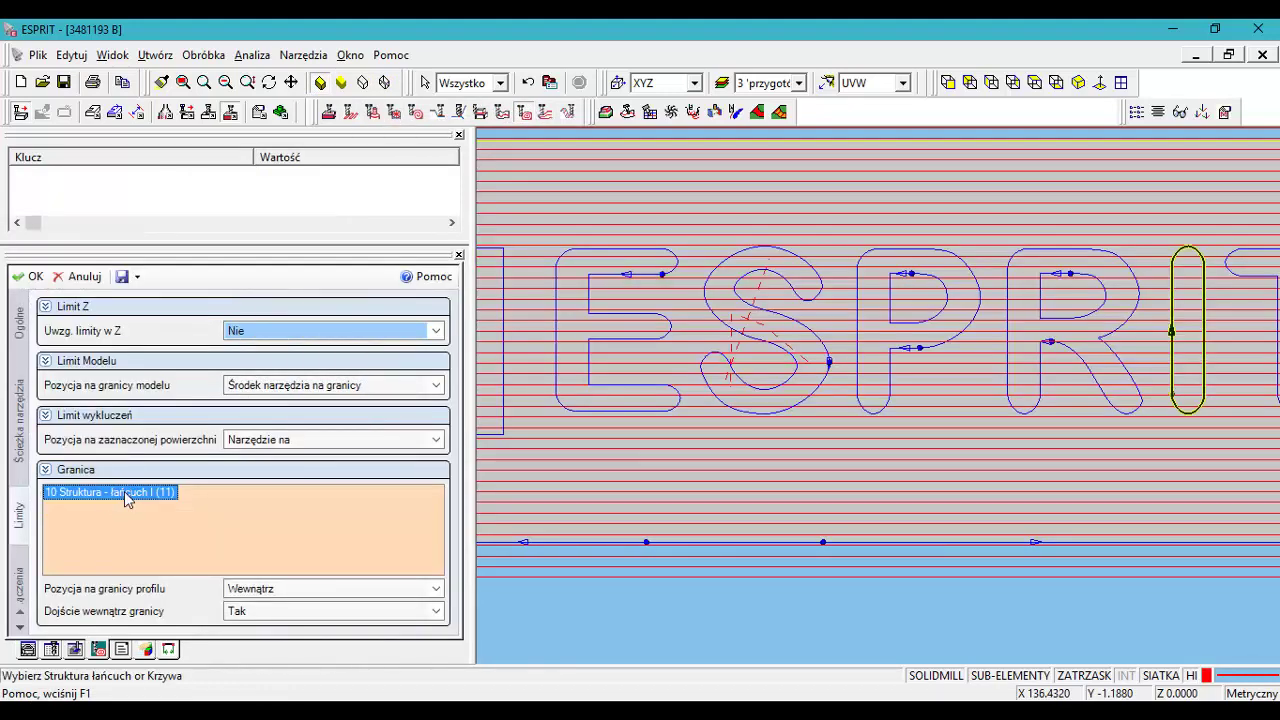
key("Delete")
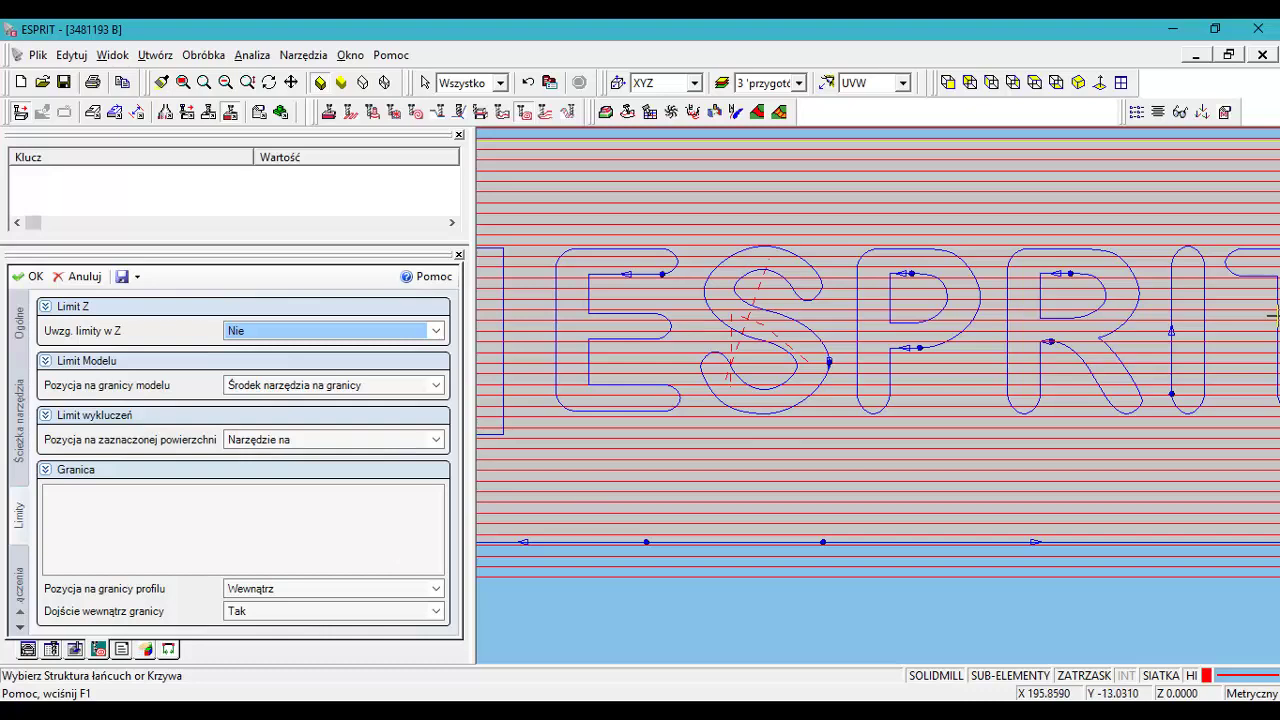
middle_click_drag(1169, 451, 900, 449)
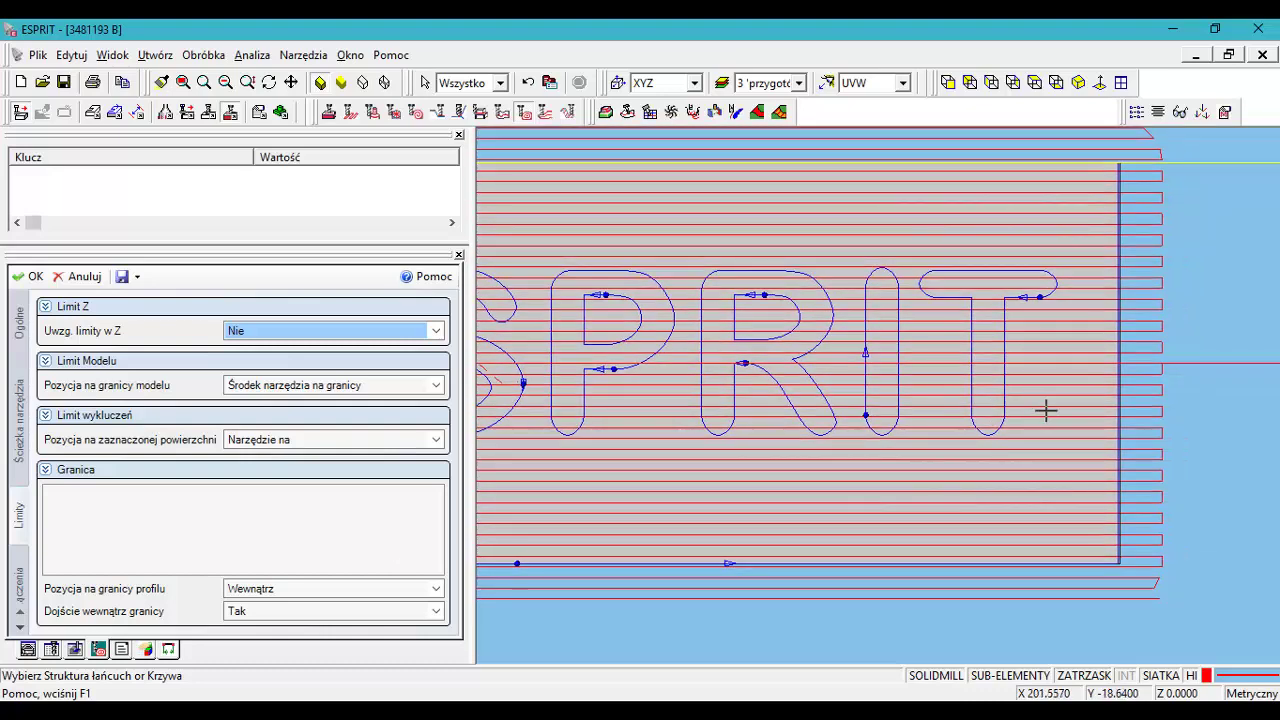
left_click(1004, 421)
left_click(1004, 421)
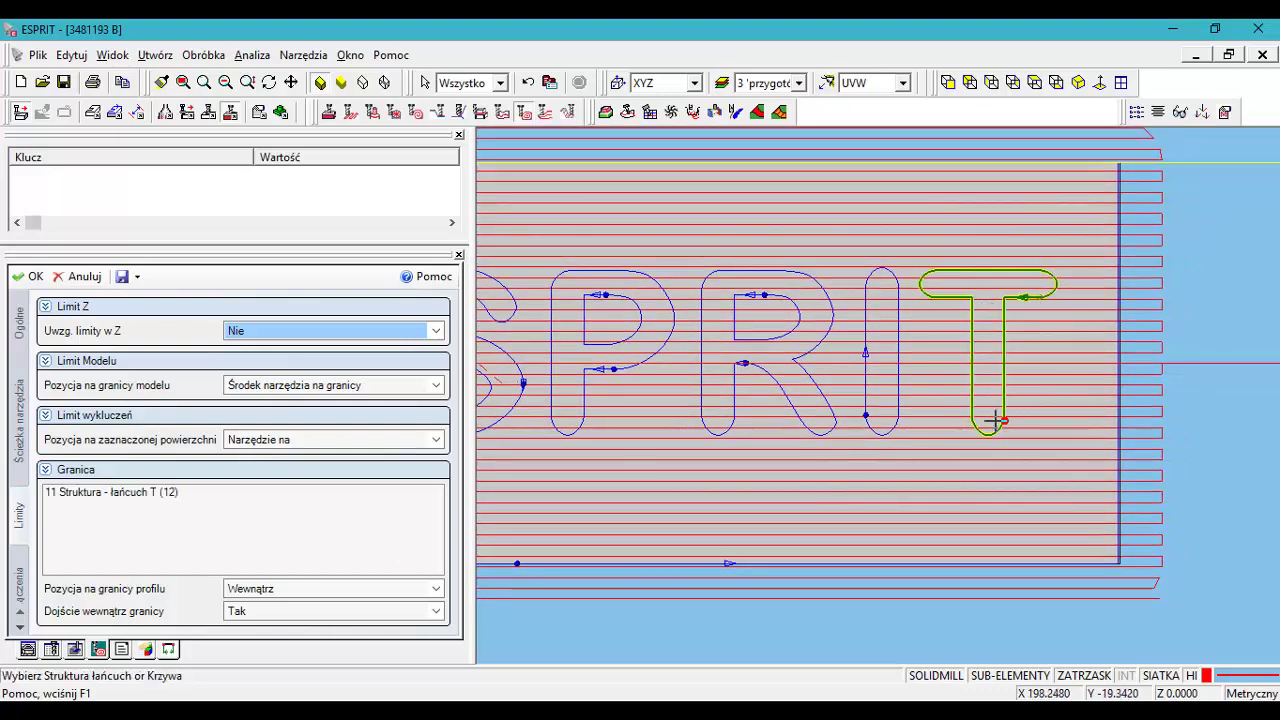
left_click(35, 278)
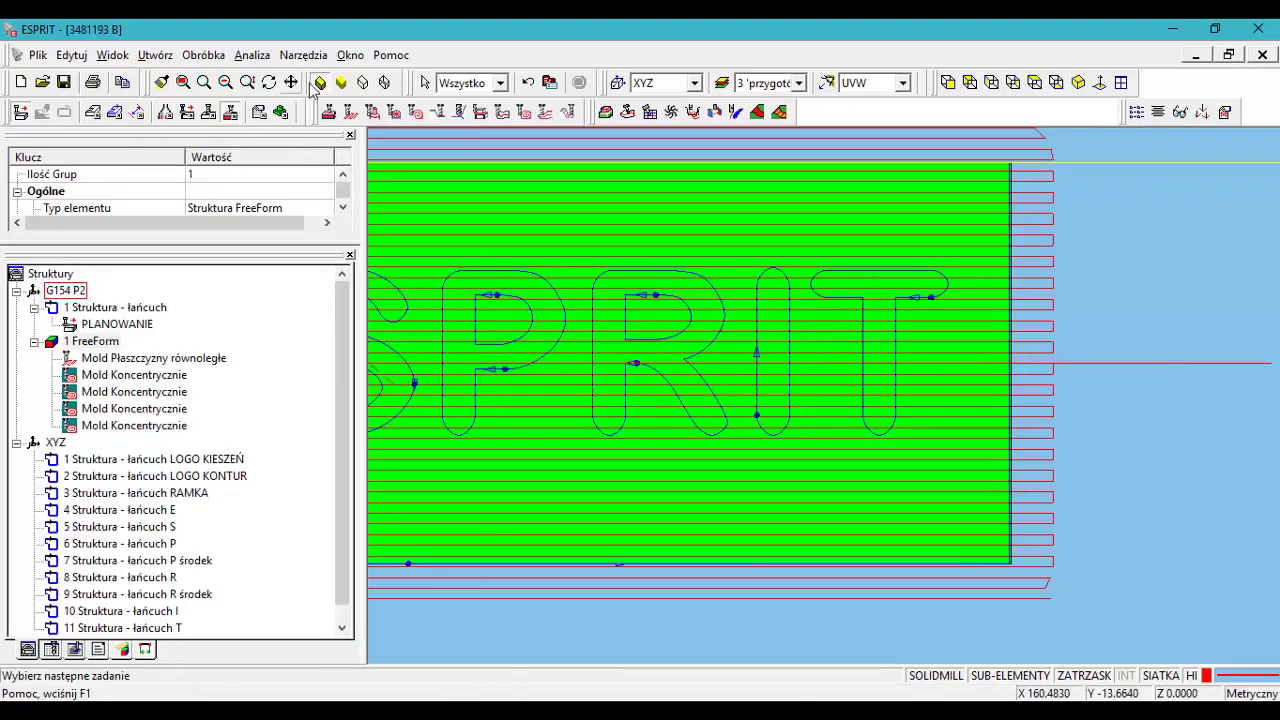
- Inspect the new T toolpath in wireframe, then return to the shaded view
left_click(381, 84)
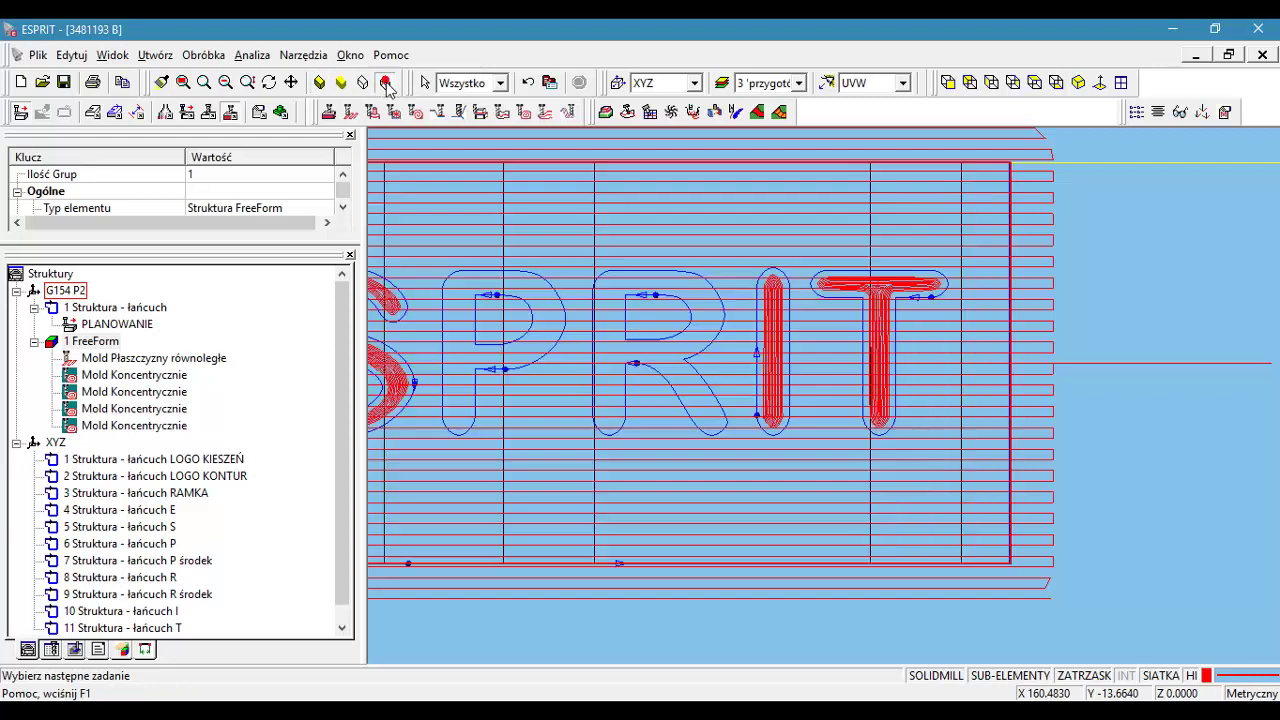
left_click(167, 428)
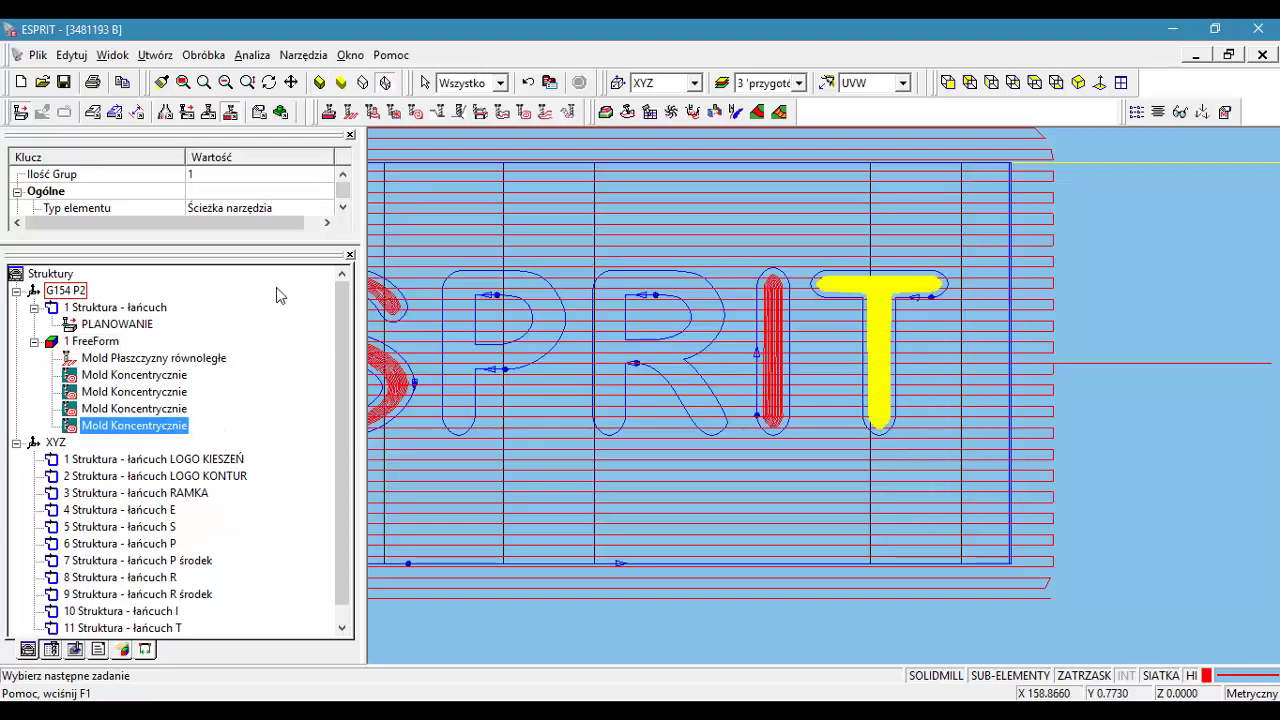
left_click(319, 83)
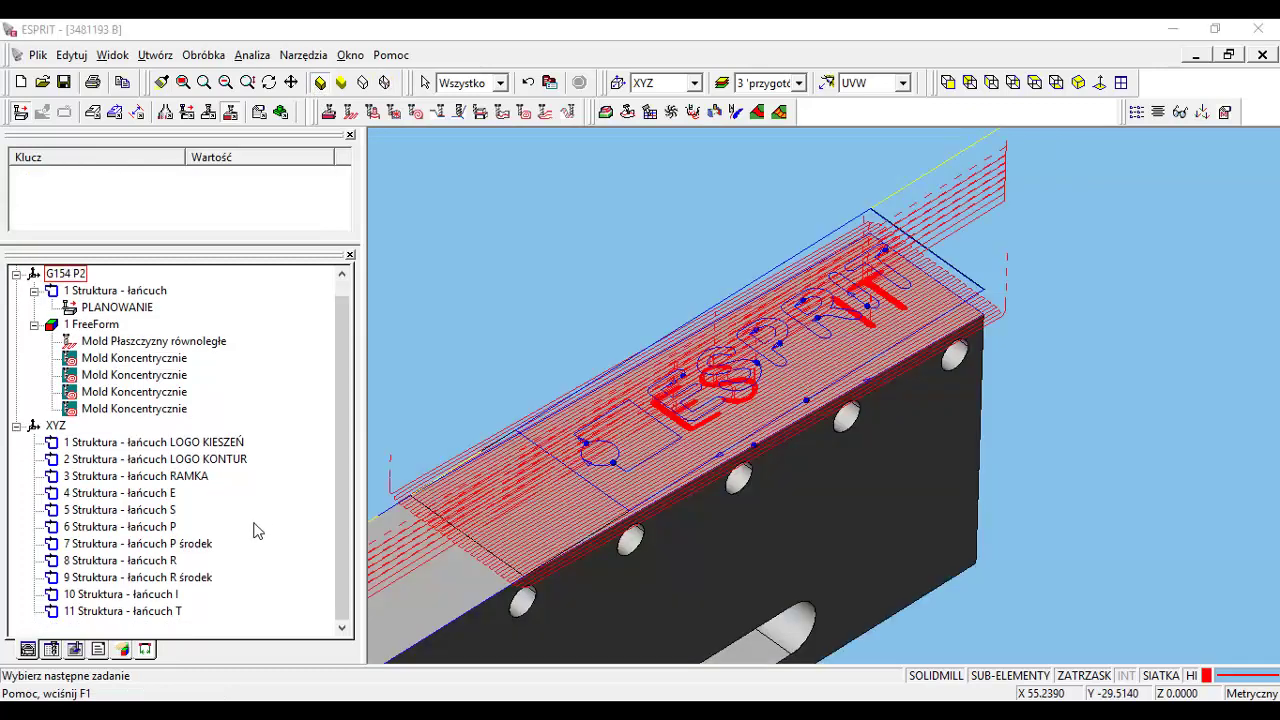
- Start a Kieszeniowanie pocketing operation on chain P using tool BM 01.0
left_click(163, 528)
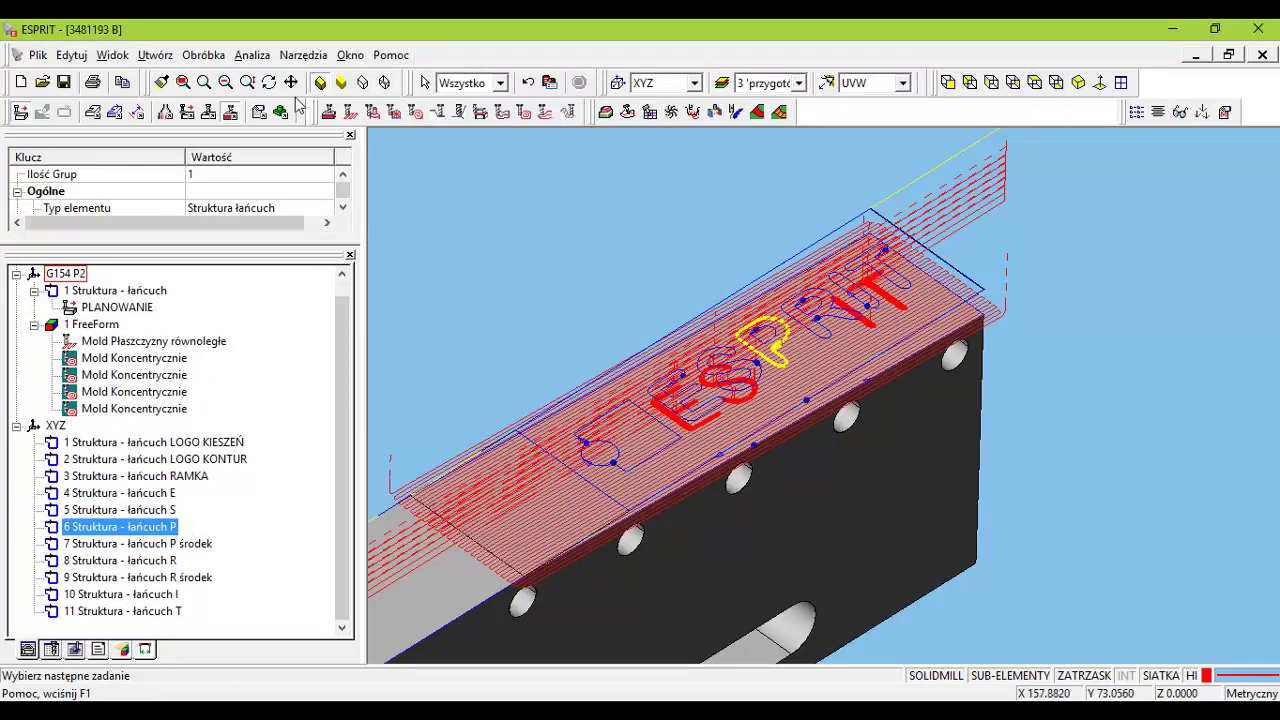
left_click(187, 111)
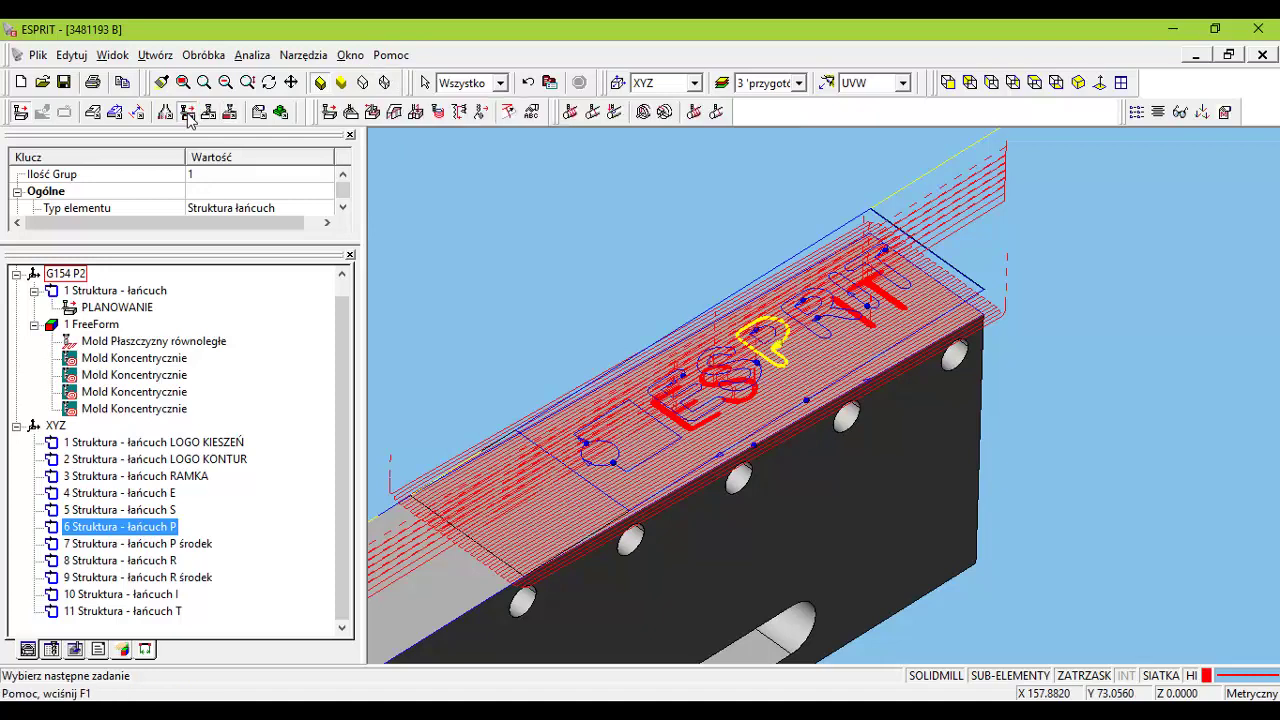
left_click(350, 112)
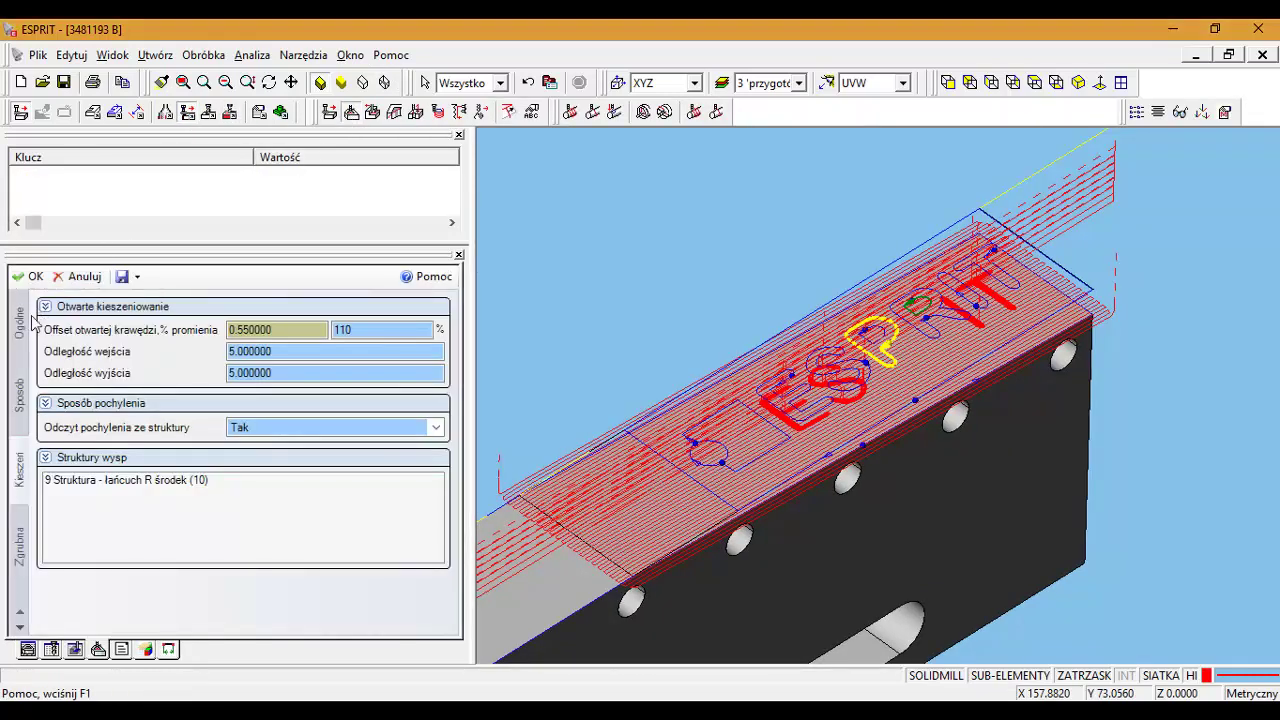
left_click(20, 325)
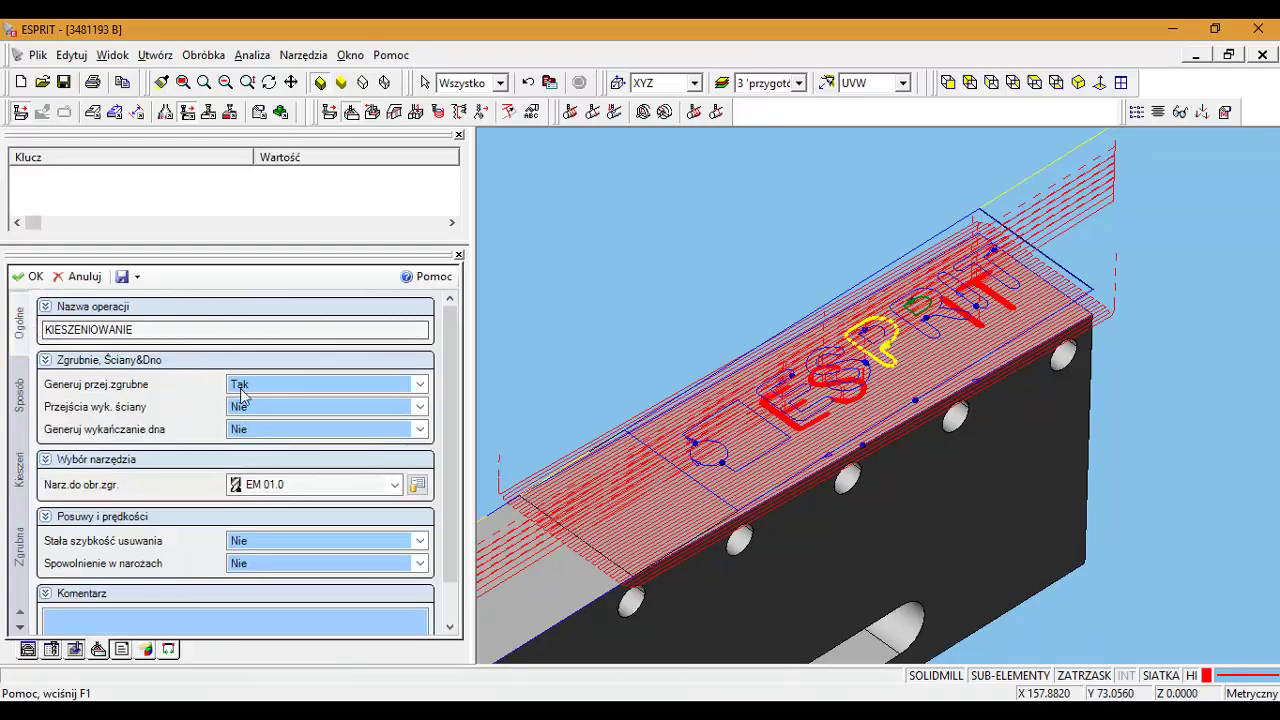
left_click(394, 486)
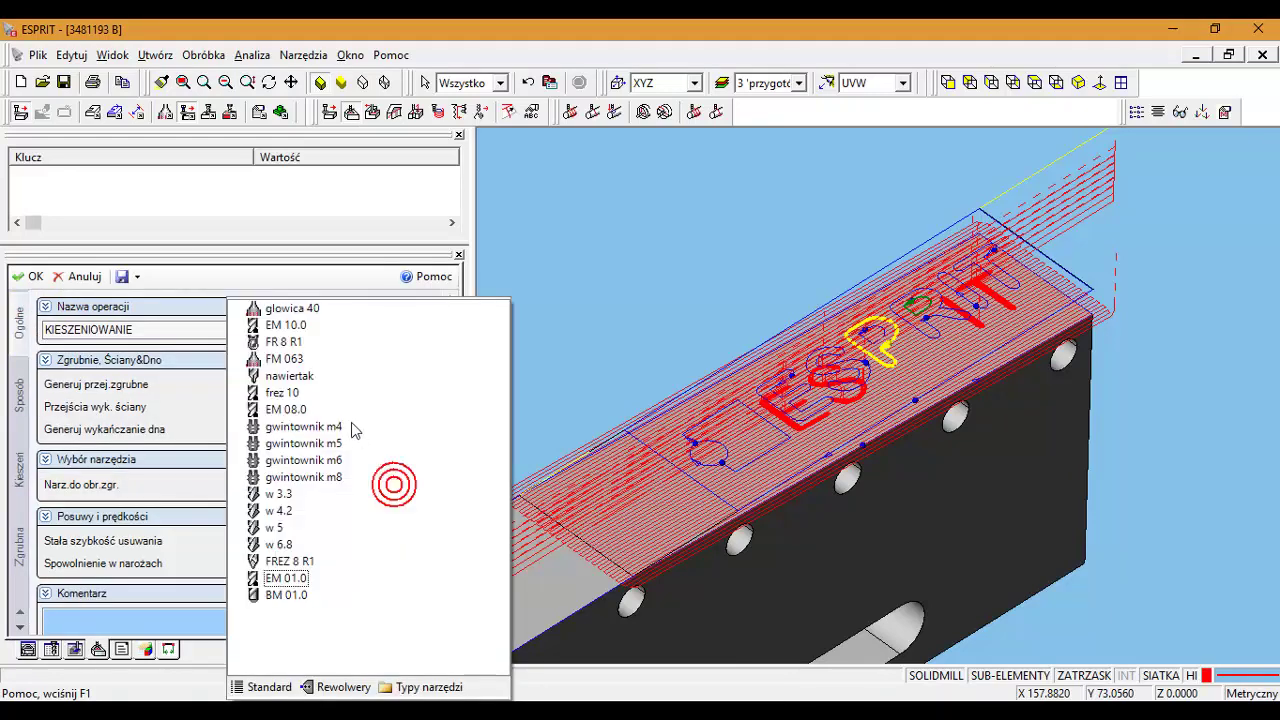
left_click(287, 595)
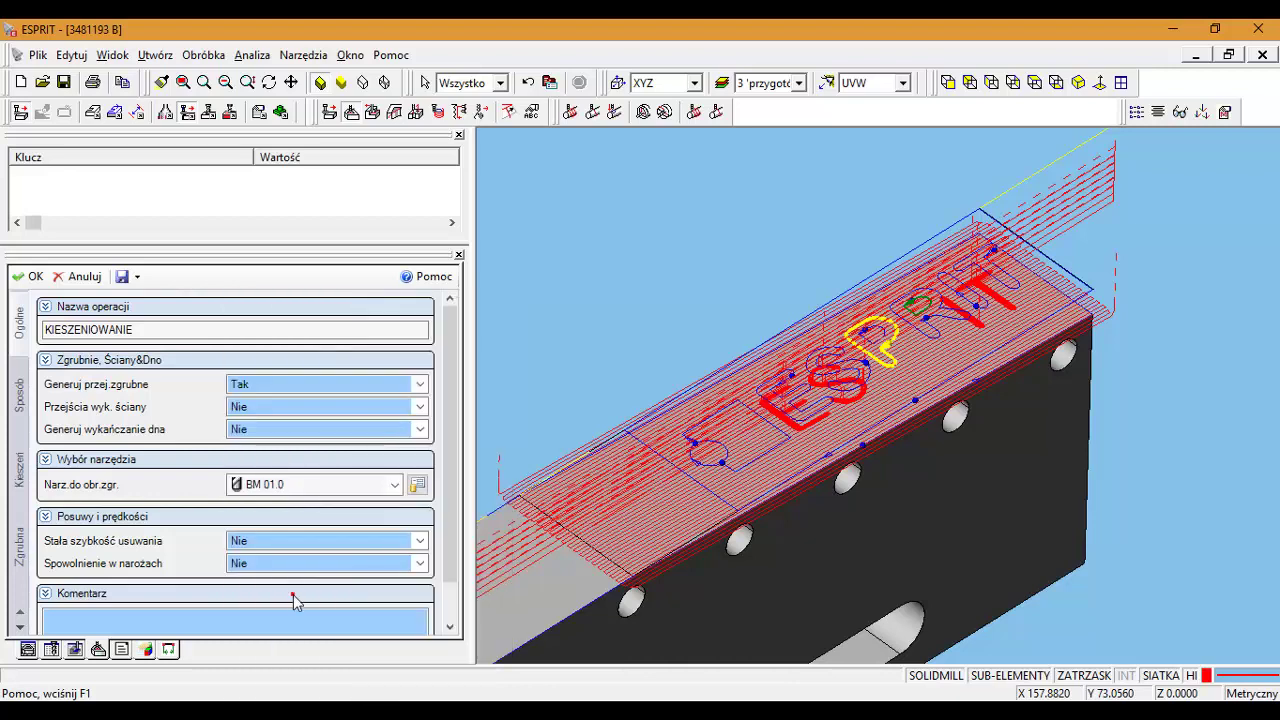
- Set Głębokość całkowita to 0, replace the R środek island with P środek, and review Zgrubna settings
left_click(20, 400)
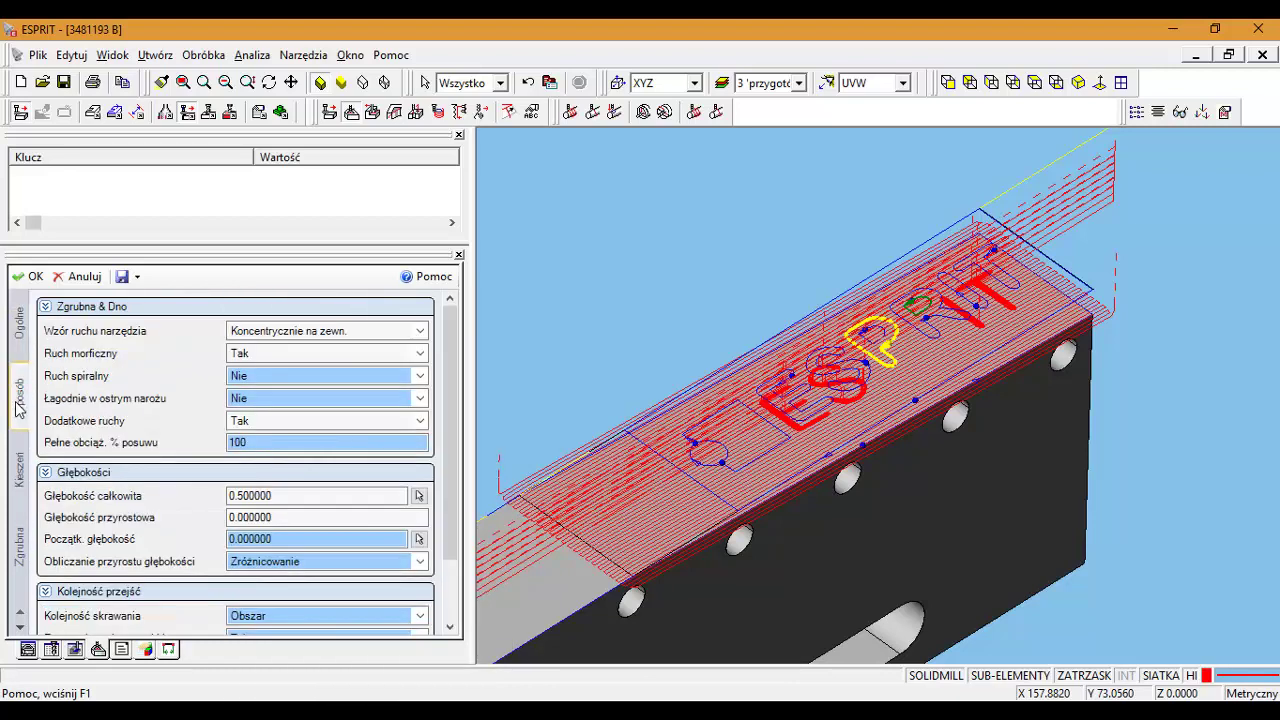
left_click(294, 497)
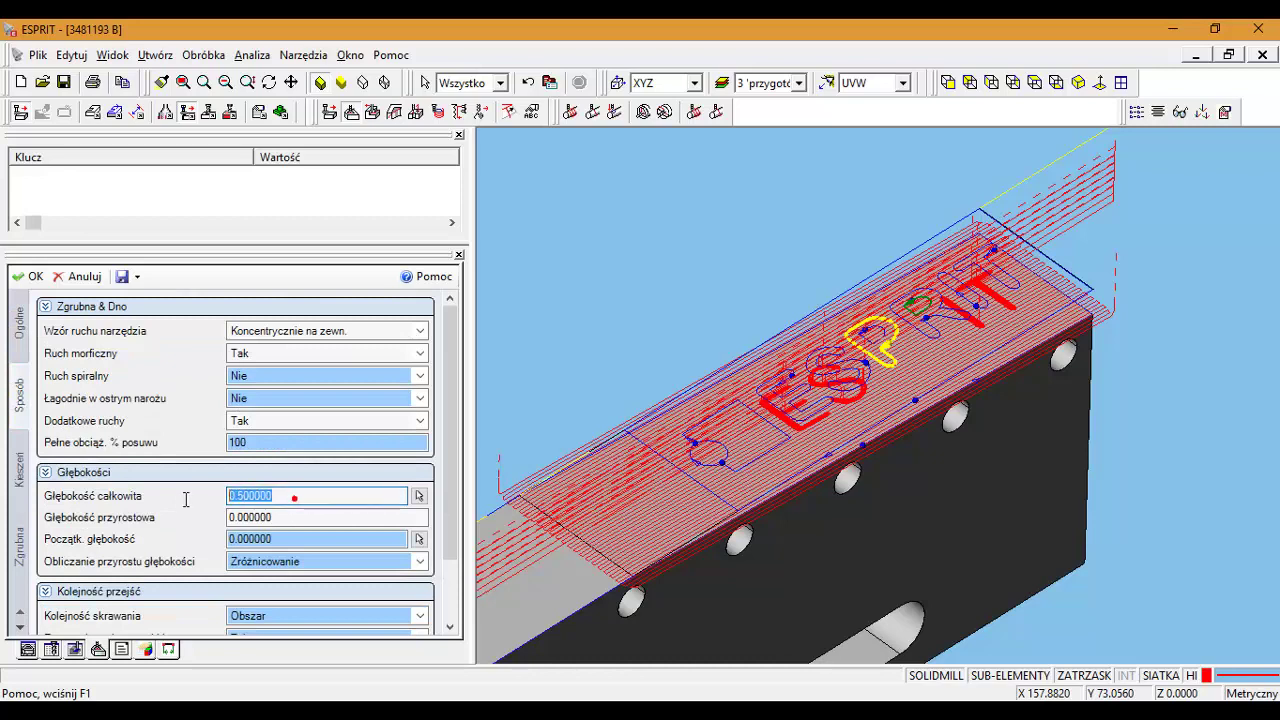
type("0")
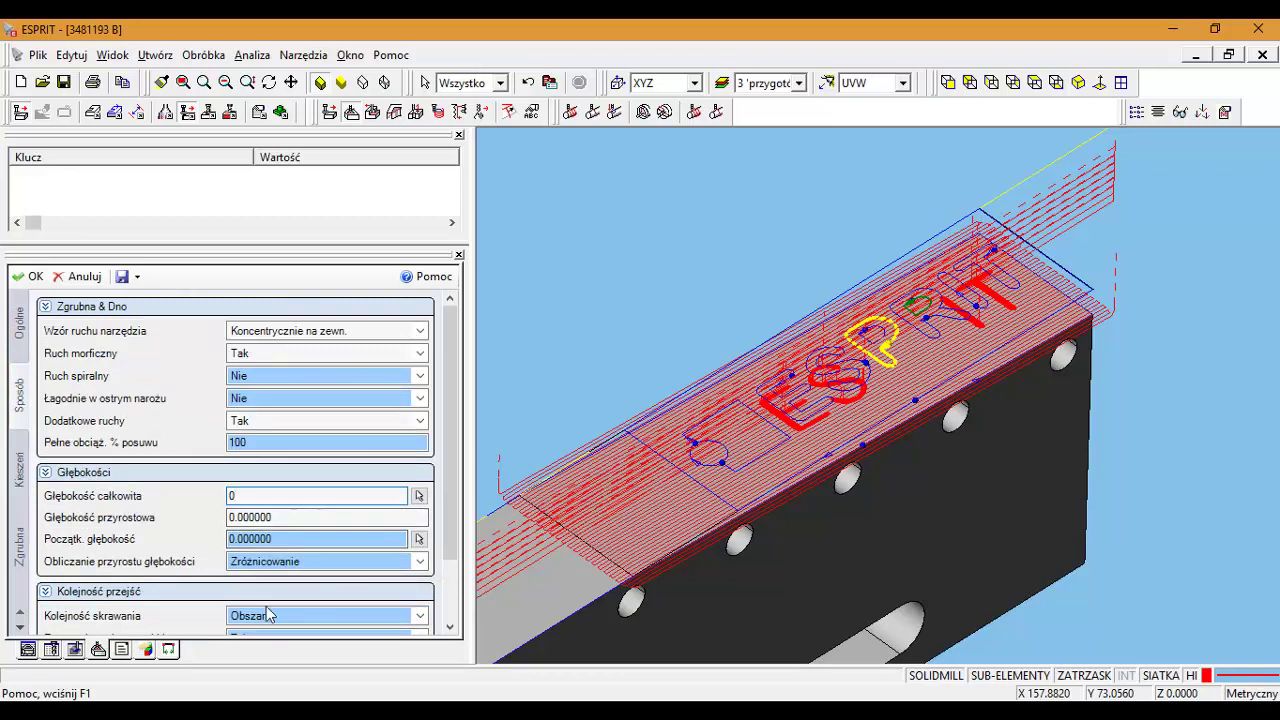
left_click(19, 485)
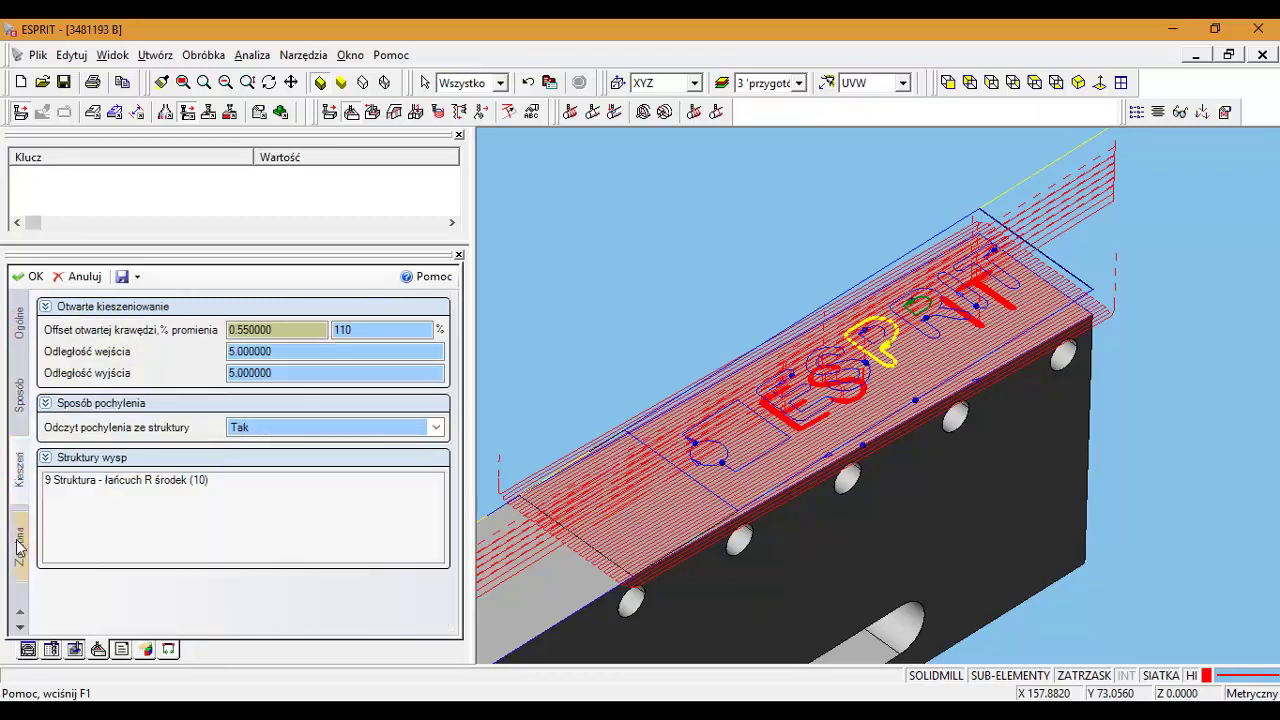
left_click(143, 487)
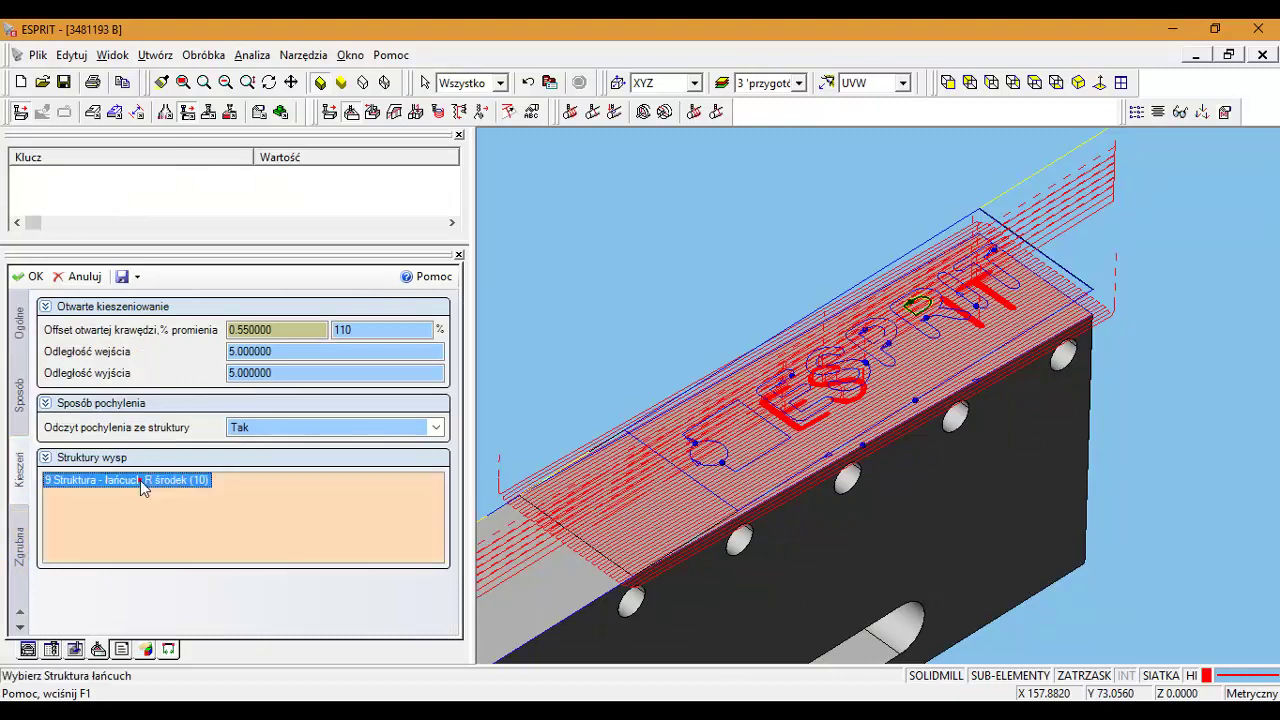
key("Delete")
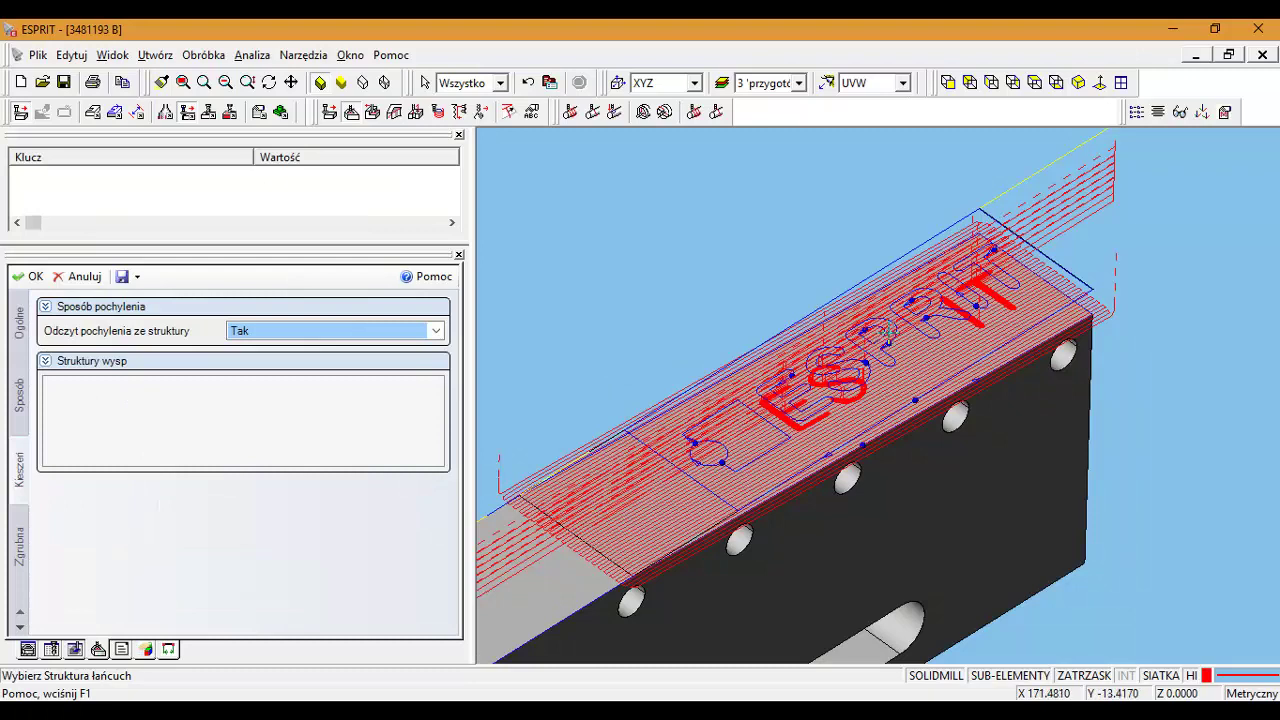
left_click(886, 337)
left_click(886, 337)
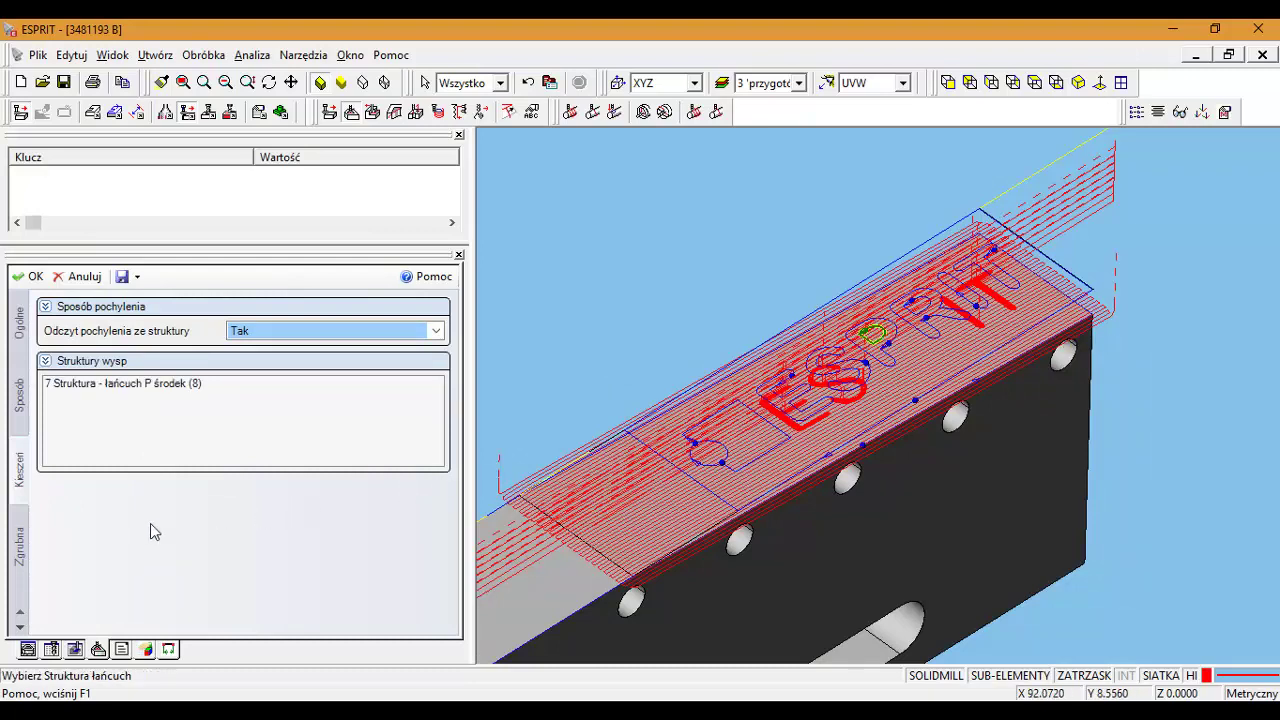
left_click(18, 548)
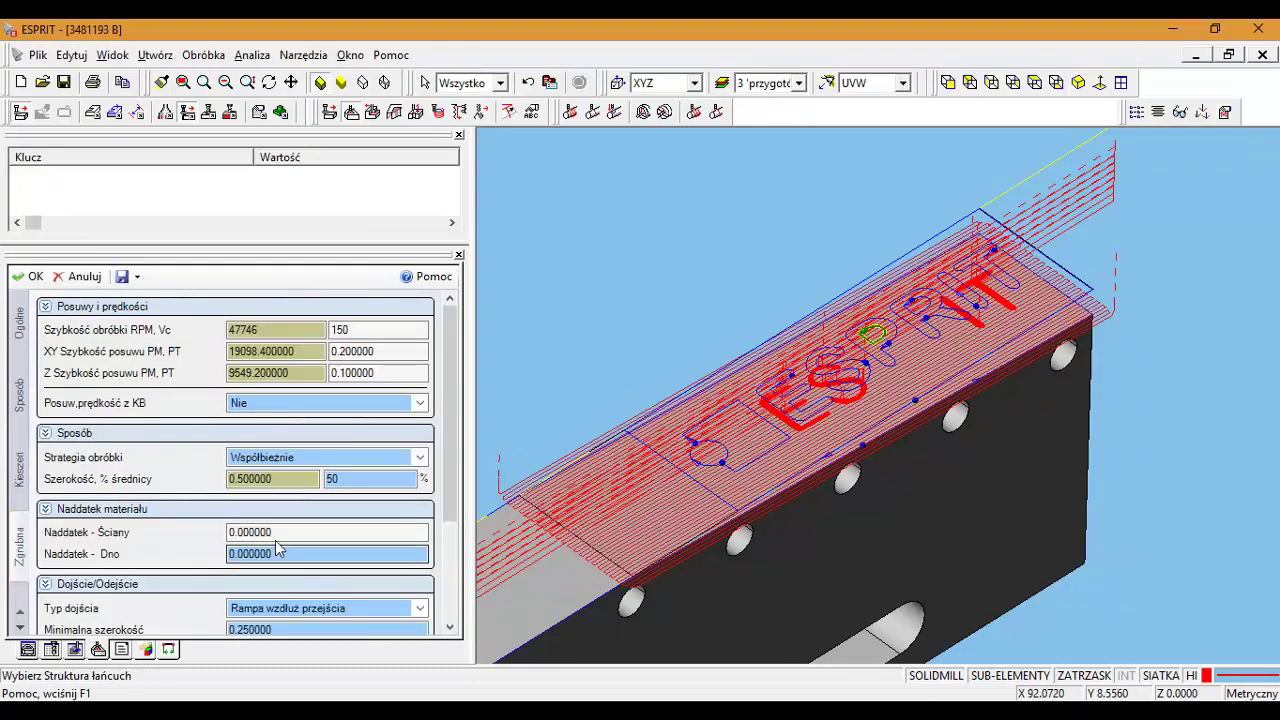
scroll(443, 486, "down", 3)
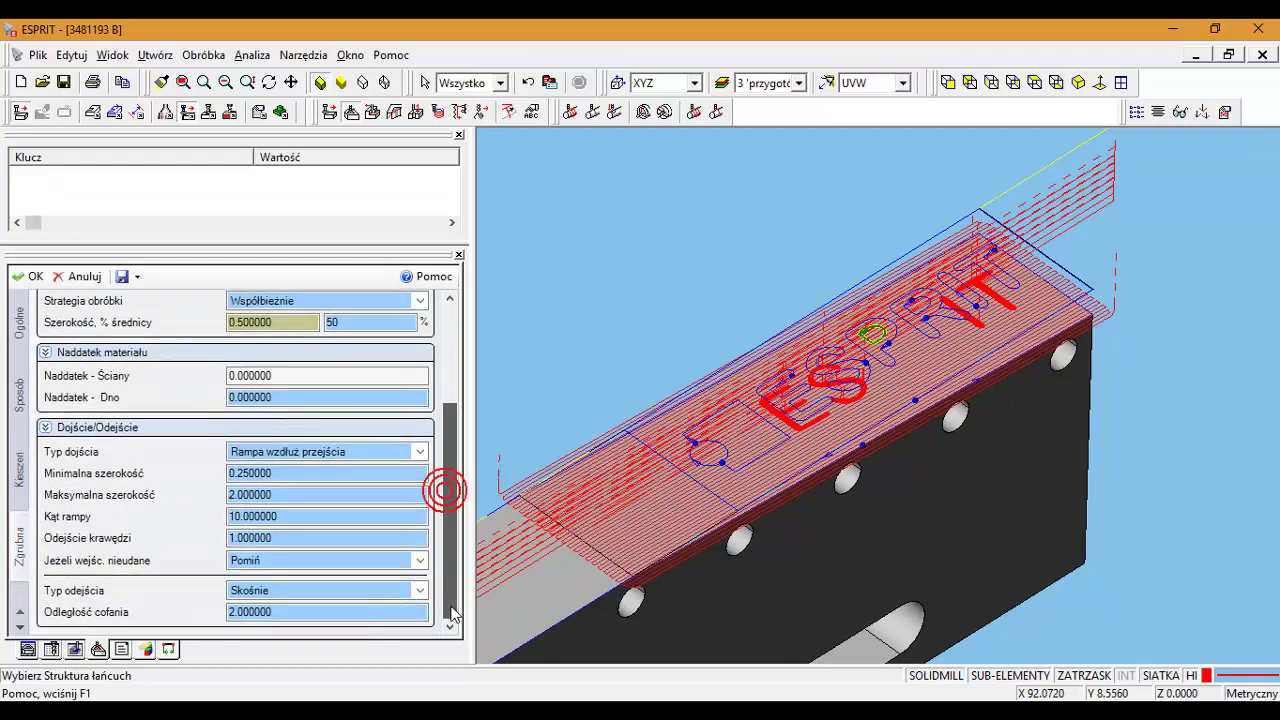
left_click(29, 276)
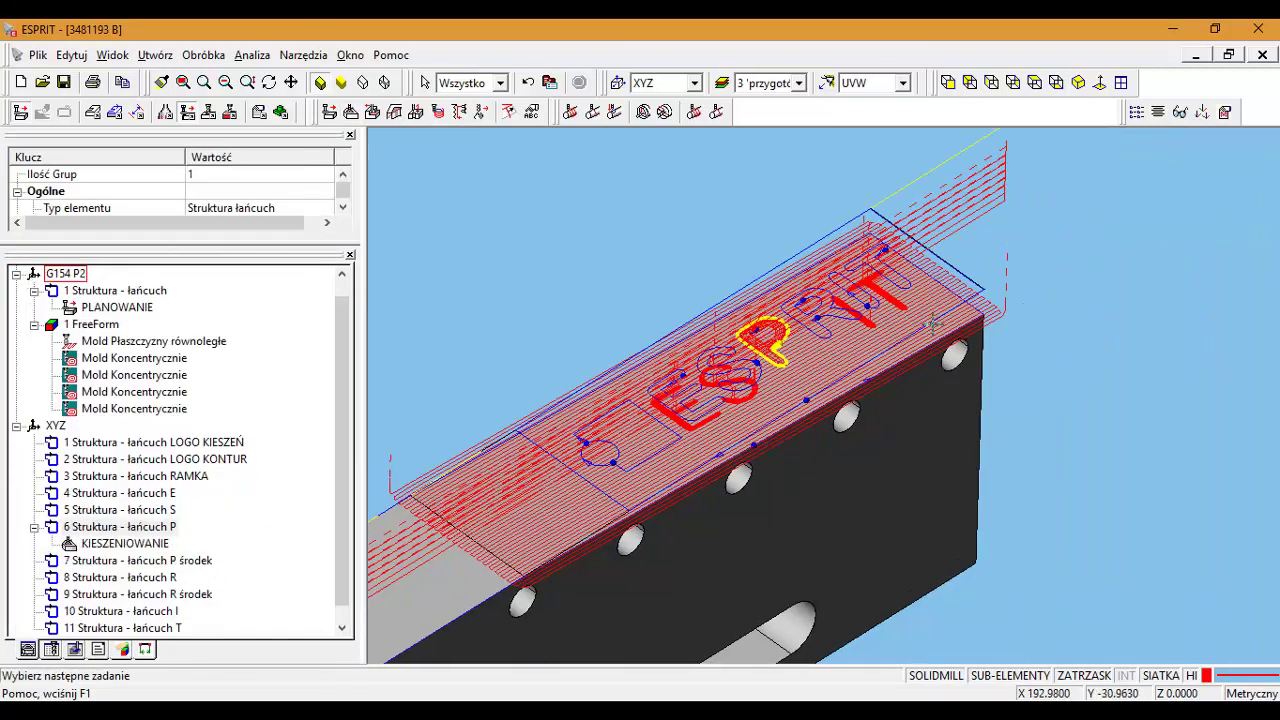
scroll(775, 343, "up", 2)
scroll(775, 343, "up", 2)
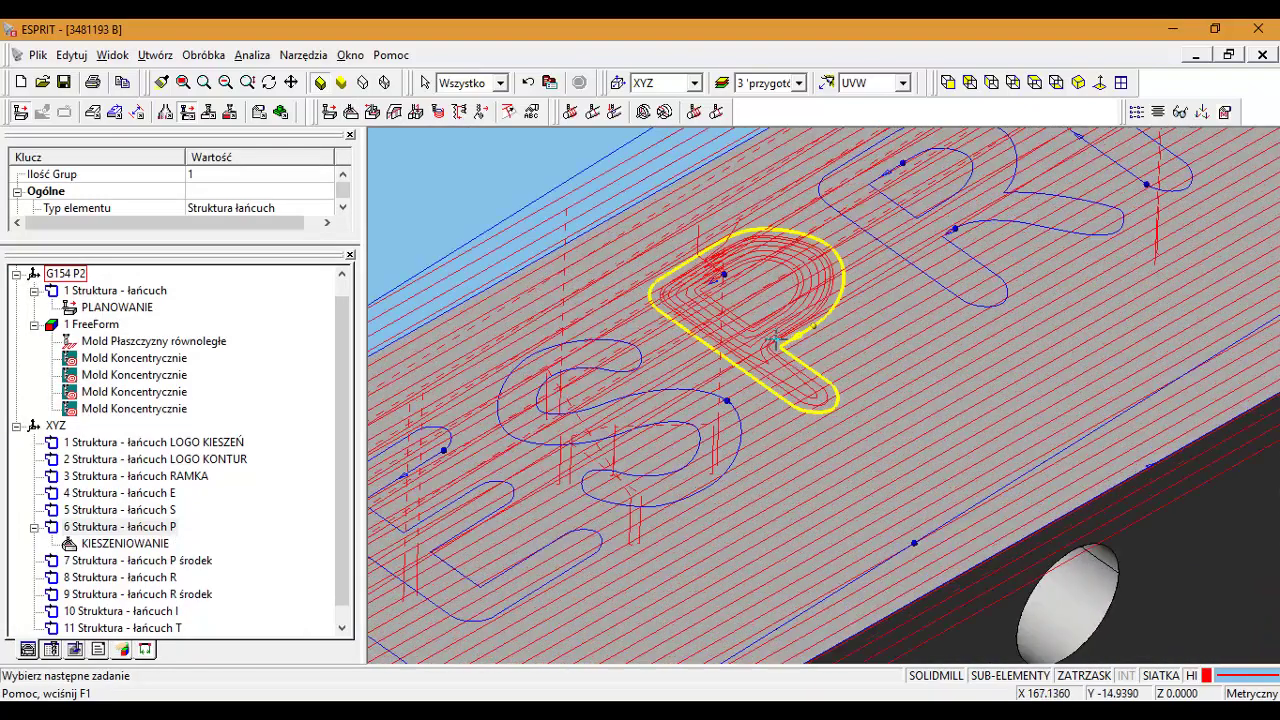
scroll(775, 343, "down", 2)
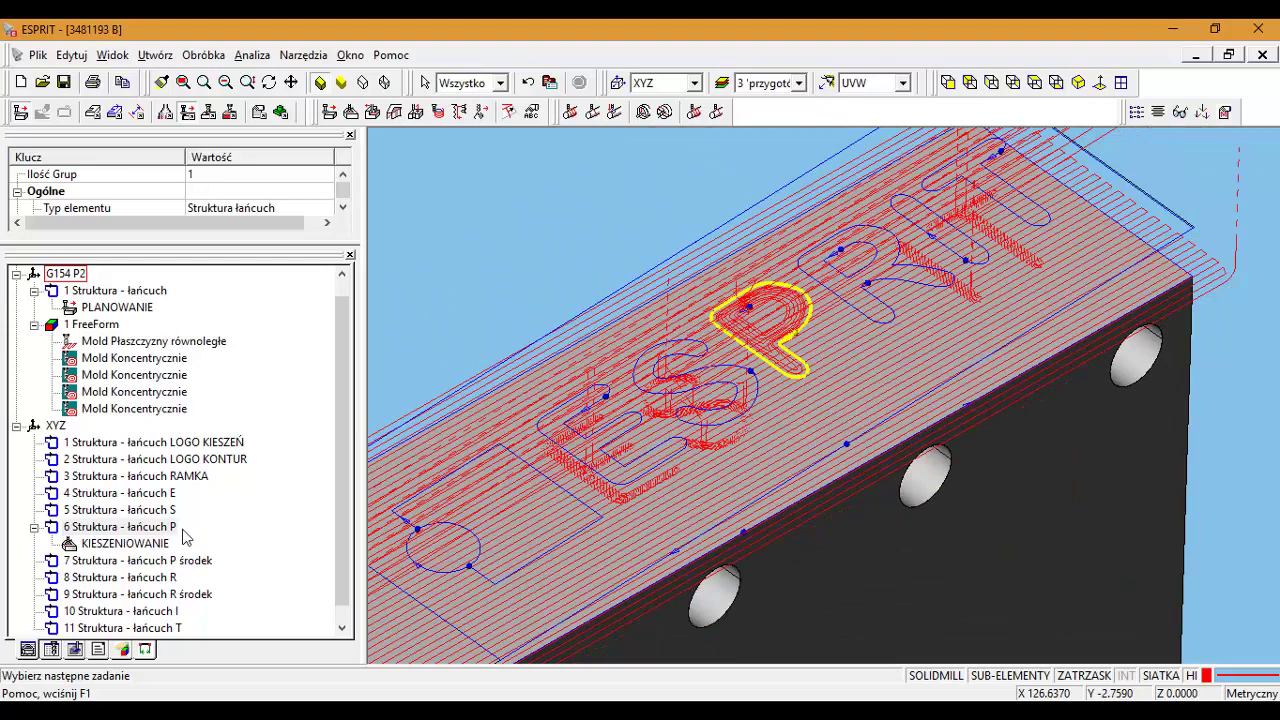
left_click(270, 543)
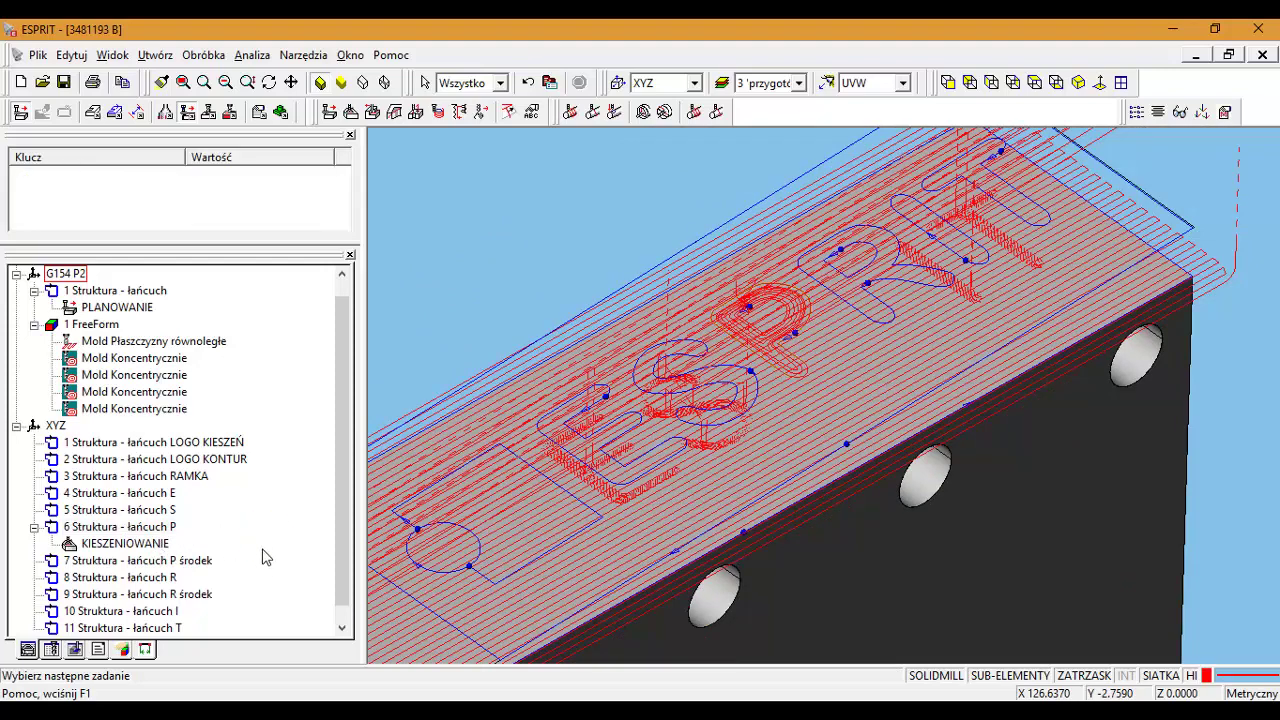
left_click_drag(340, 548, 340, 565)
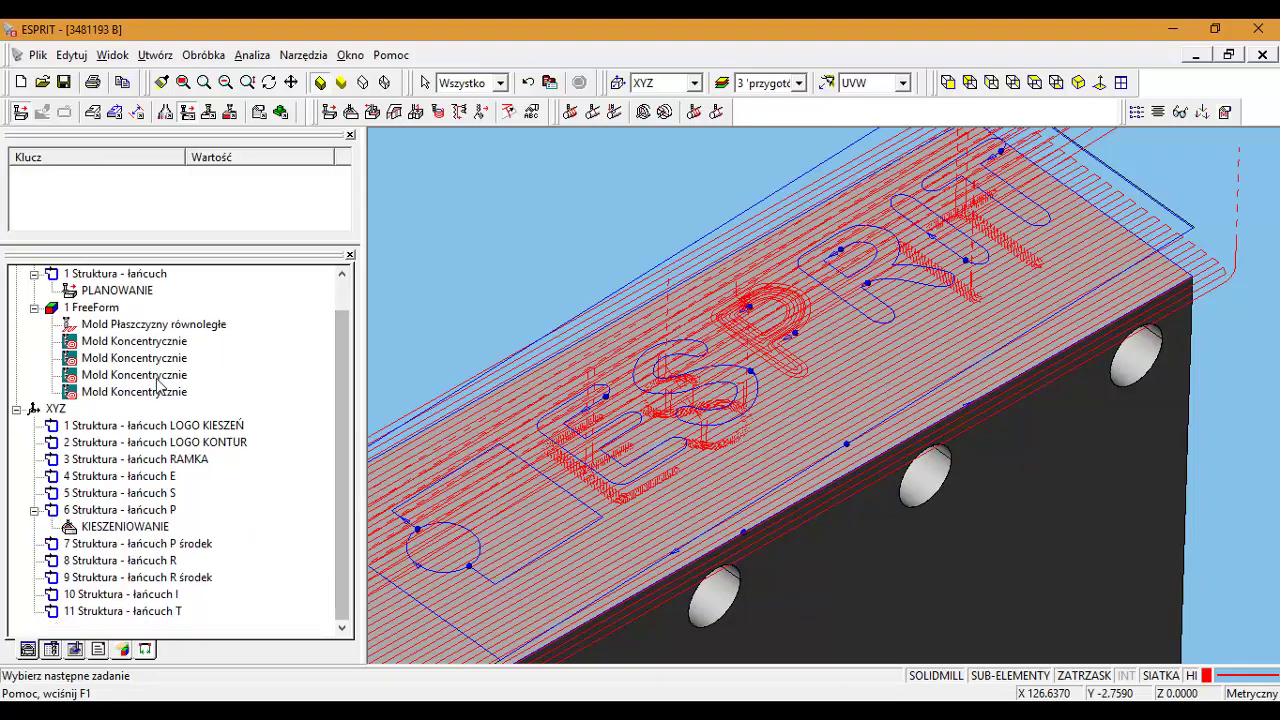
- Start a SolidMill projection finishing operation under 1 FreeForm and review its tool and stock allowance
left_click(100, 308)
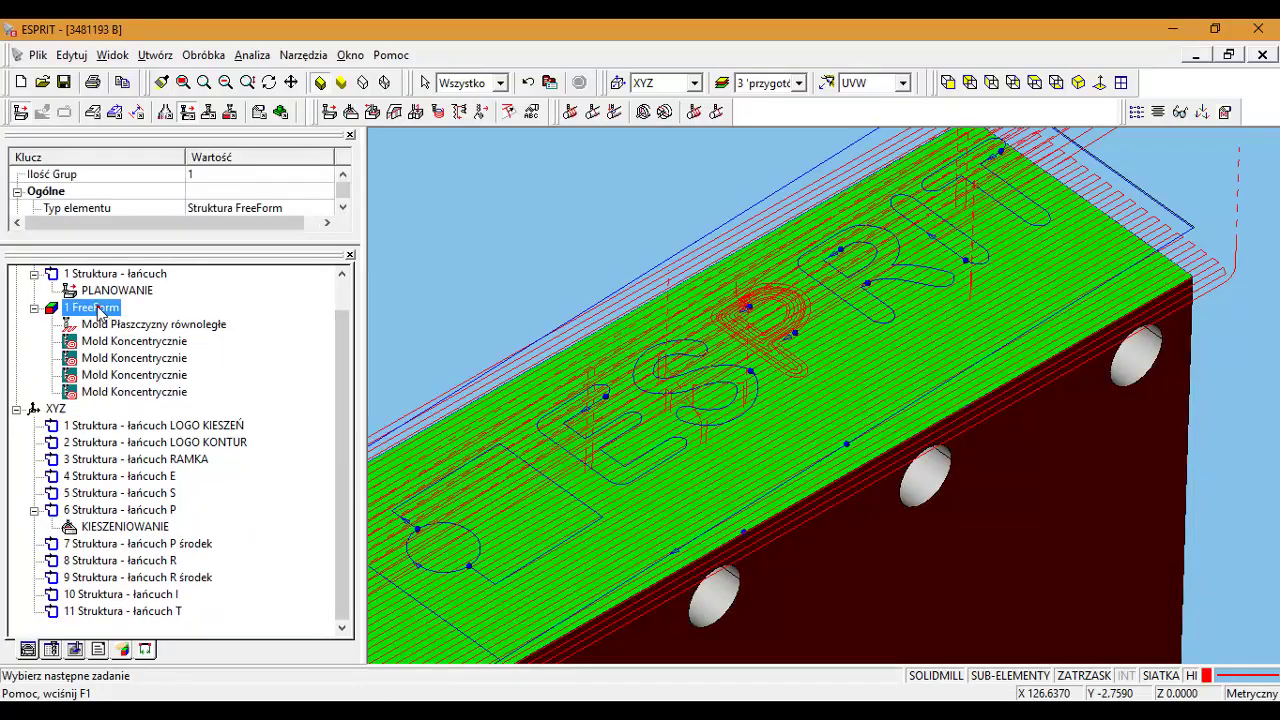
left_click(230, 112)
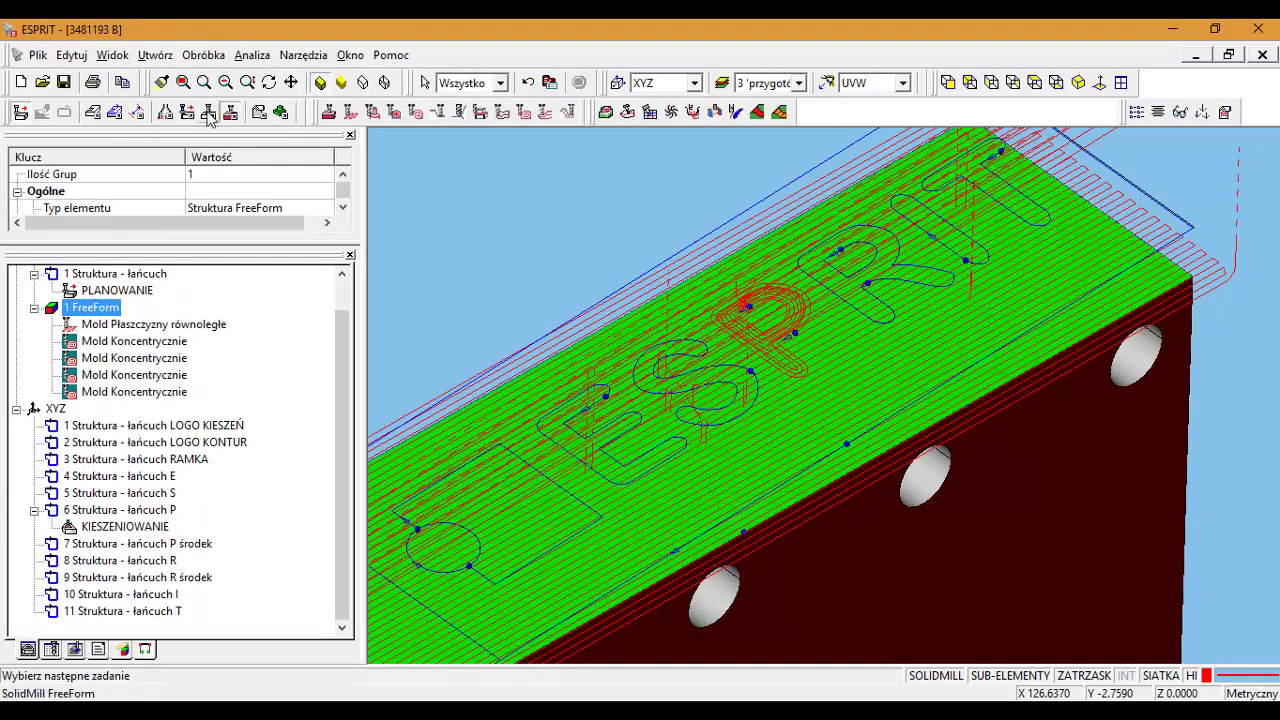
left_click(208, 112)
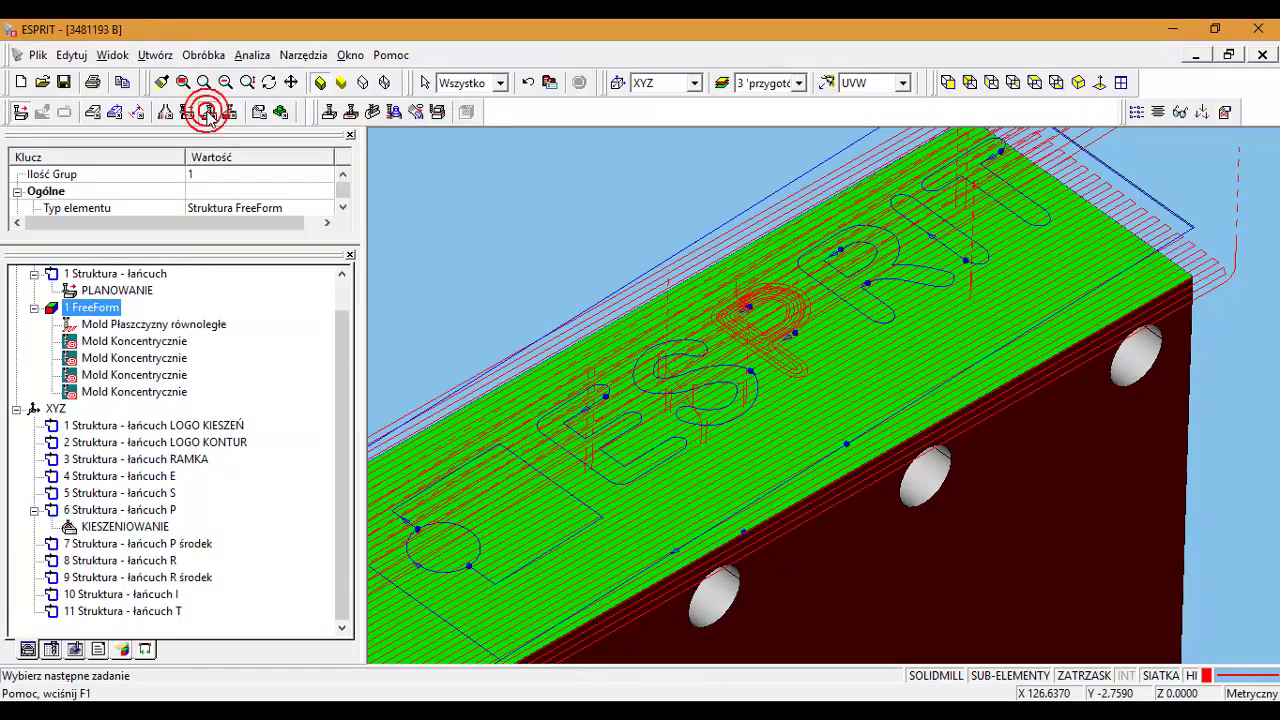
left_click(416, 112)
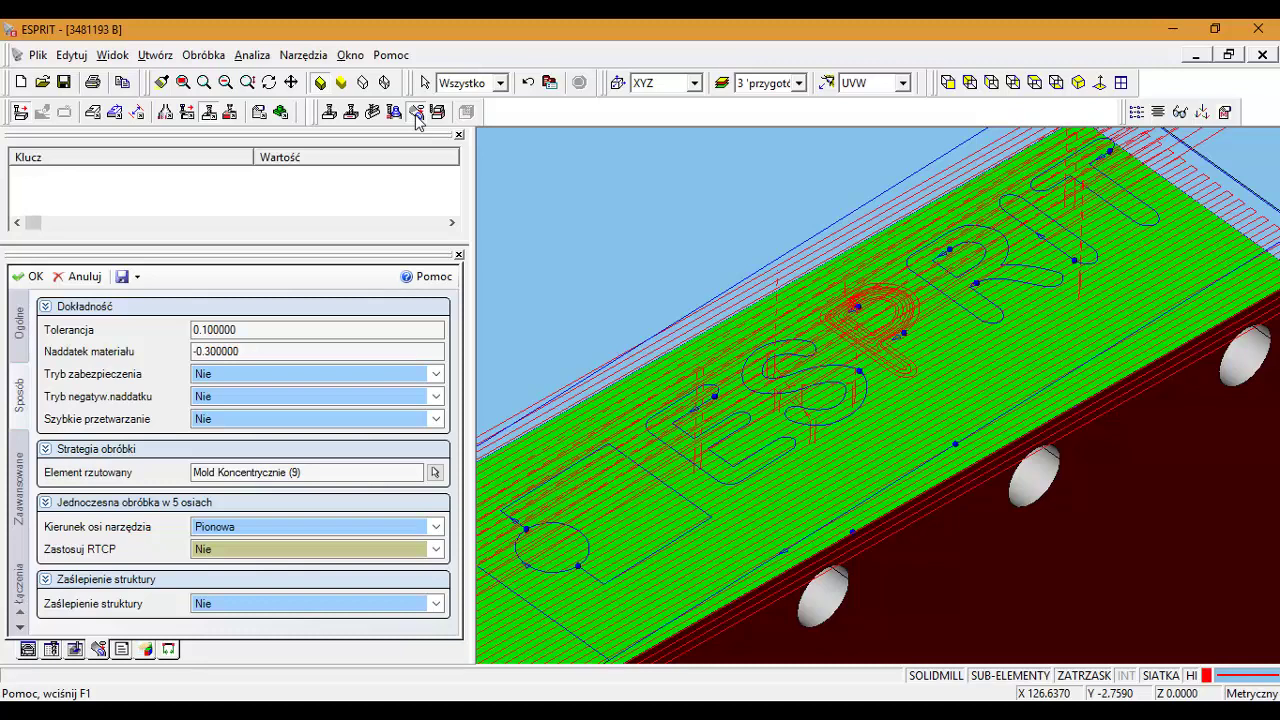
left_click(21, 322)
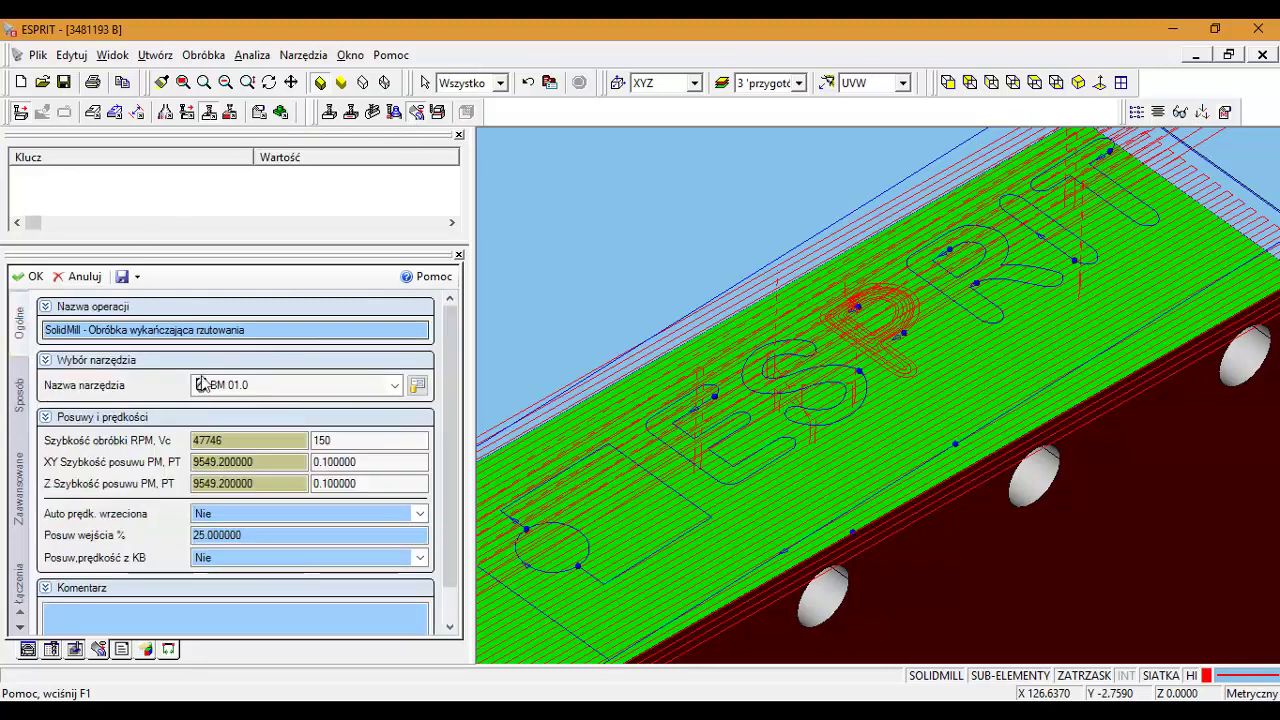
left_click(20, 395)
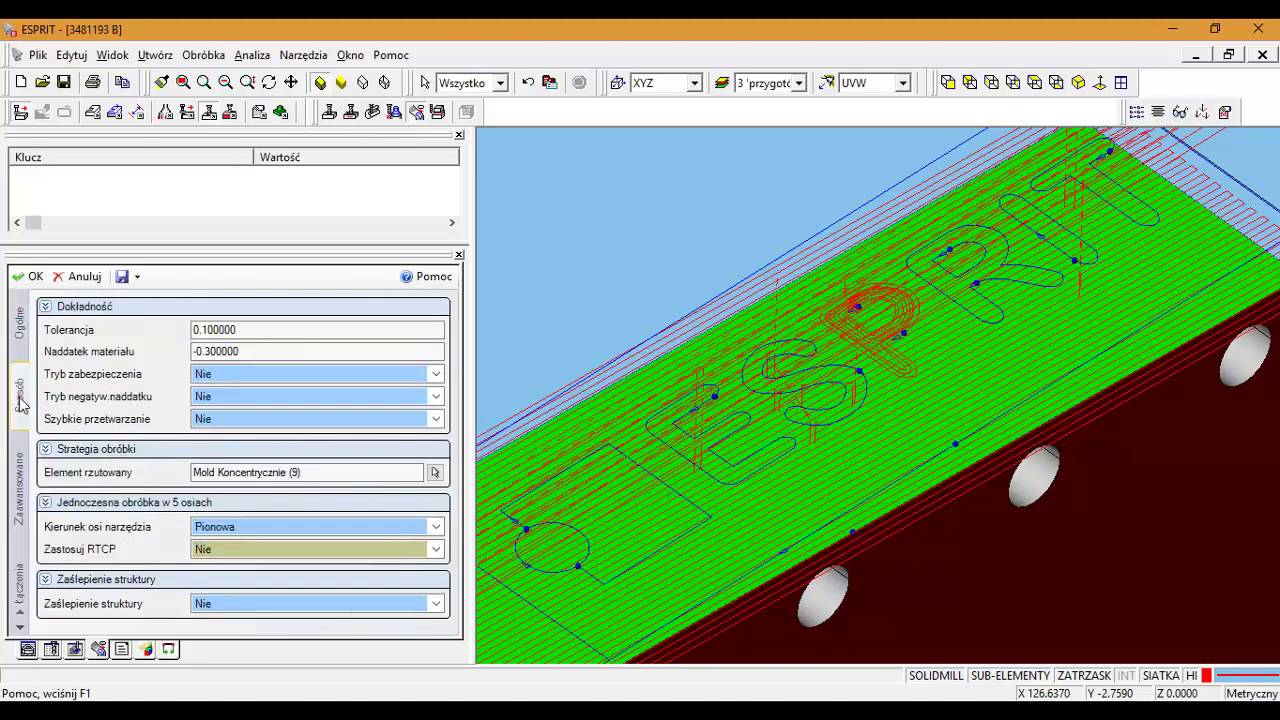
left_click(245, 352)
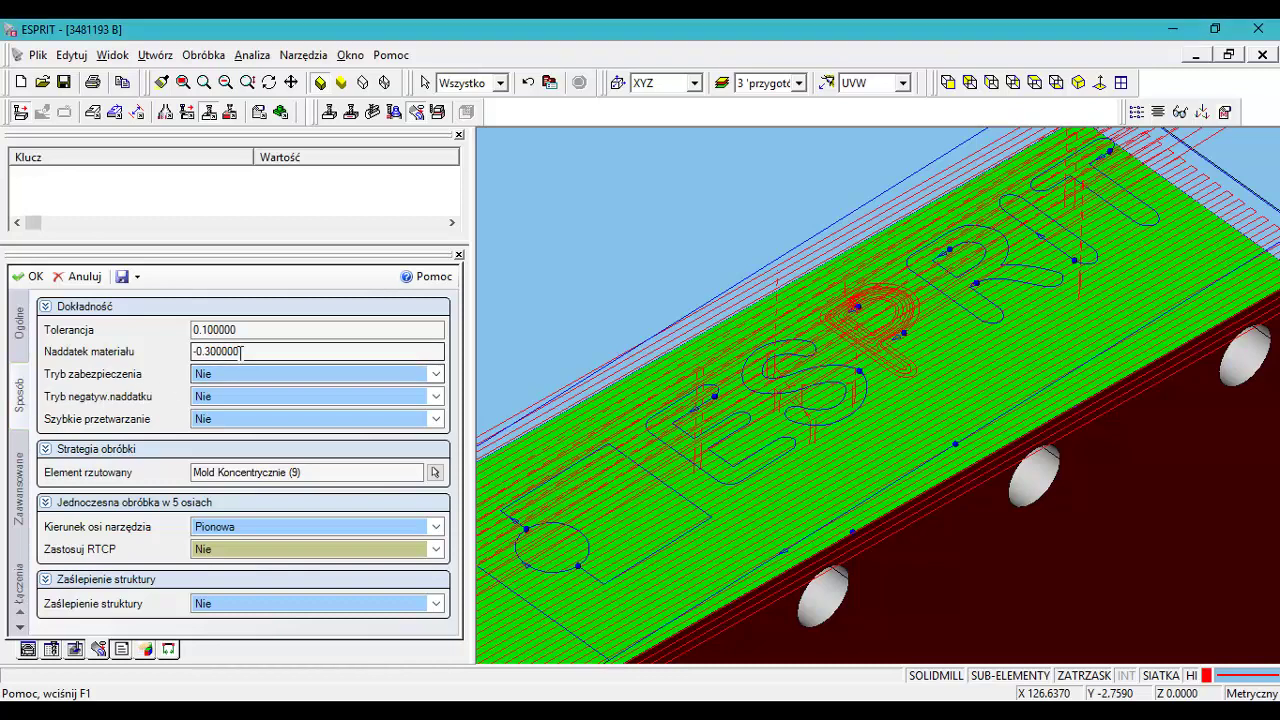
- Set Element rzutowany to the P pocket KIESZENIOWANIE (11), check remaining tabs, and confirm
left_click(406, 477)
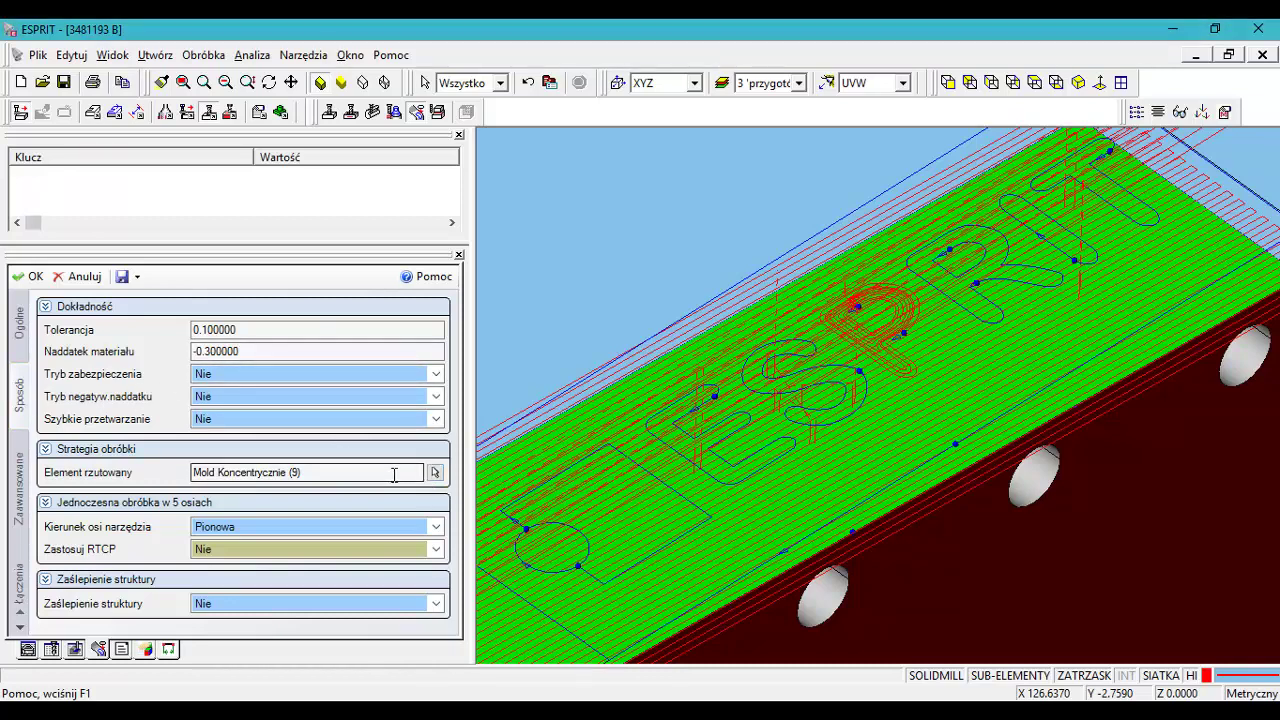
left_click_drag(394, 475, 188, 476)
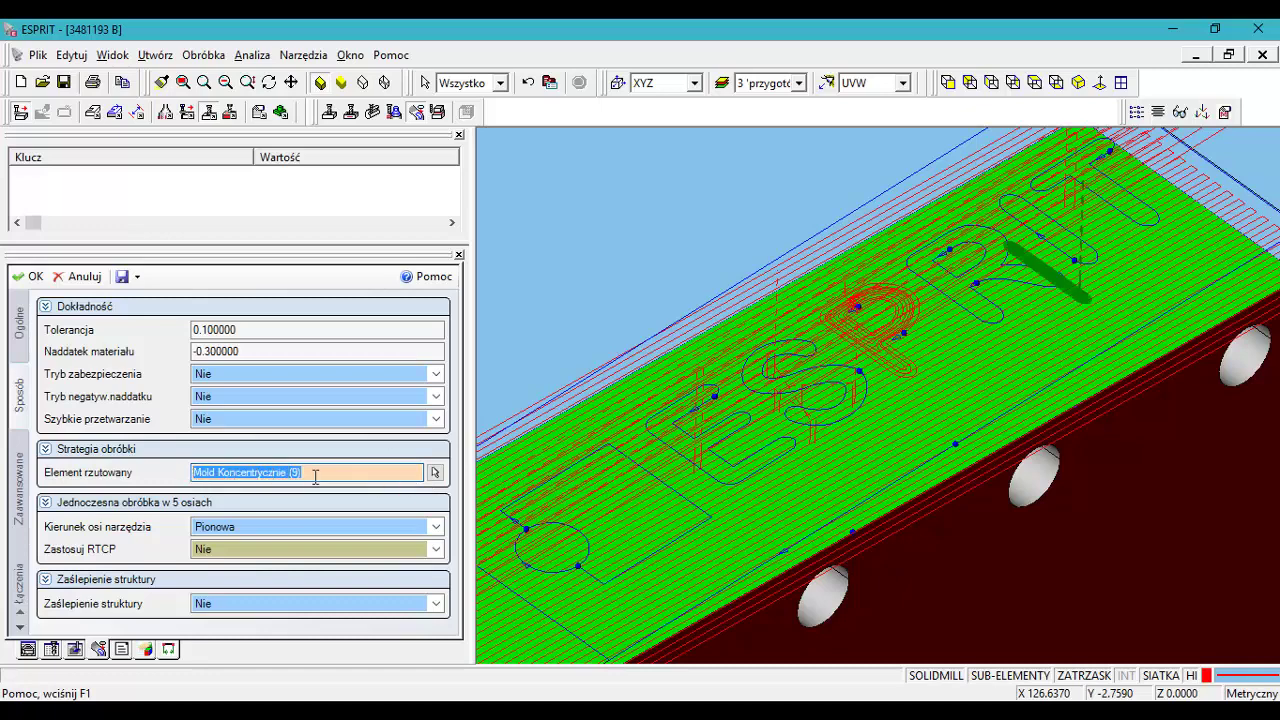
left_click(434, 473)
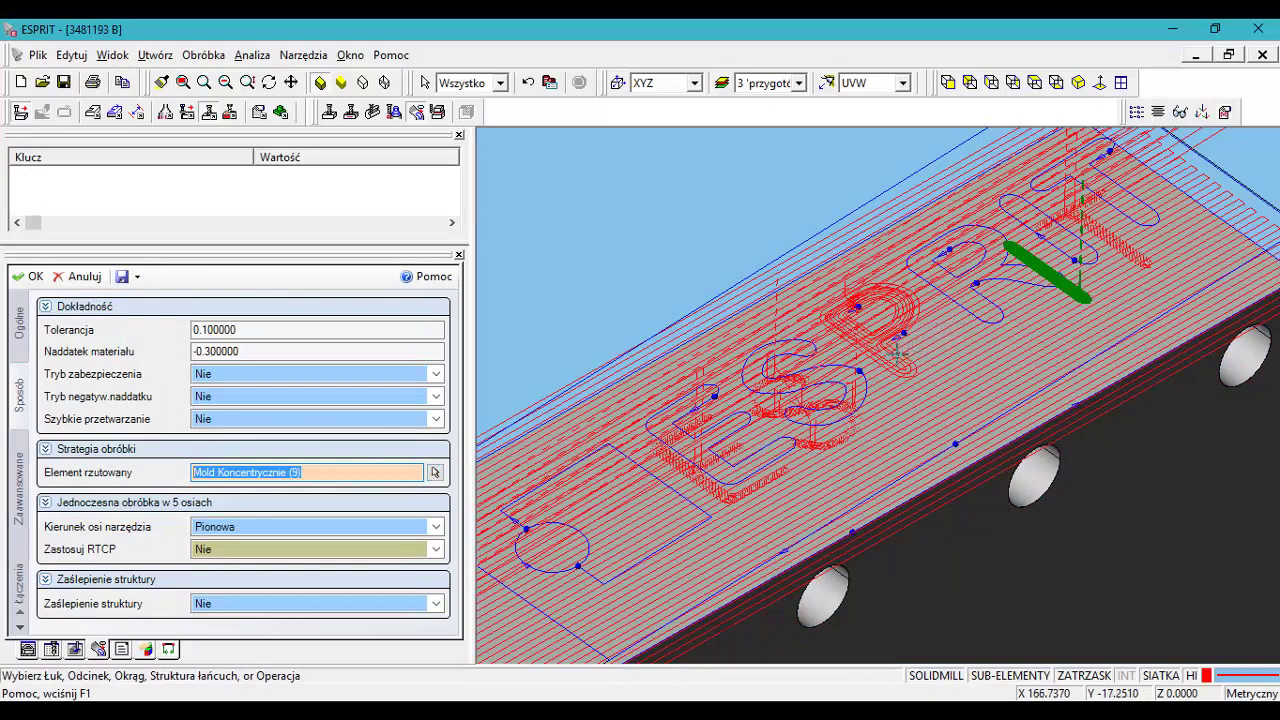
left_click(878, 348)
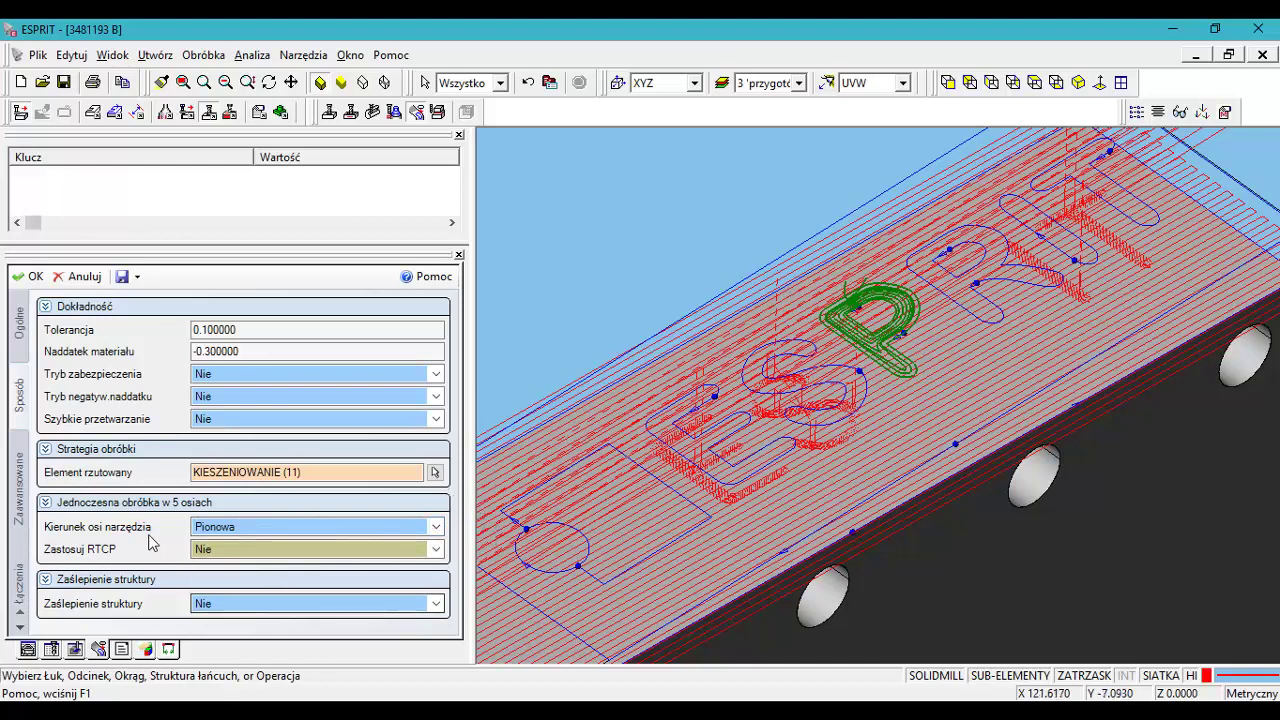
left_click(22, 498)
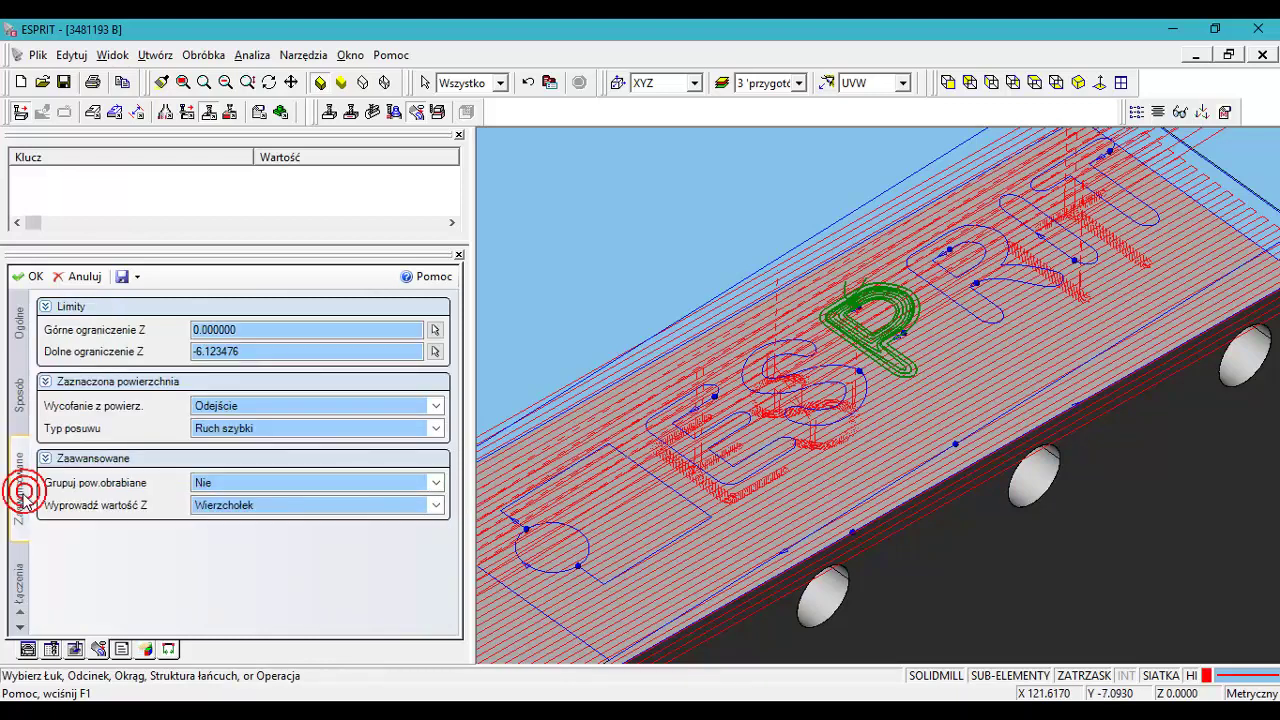
left_click(19, 627)
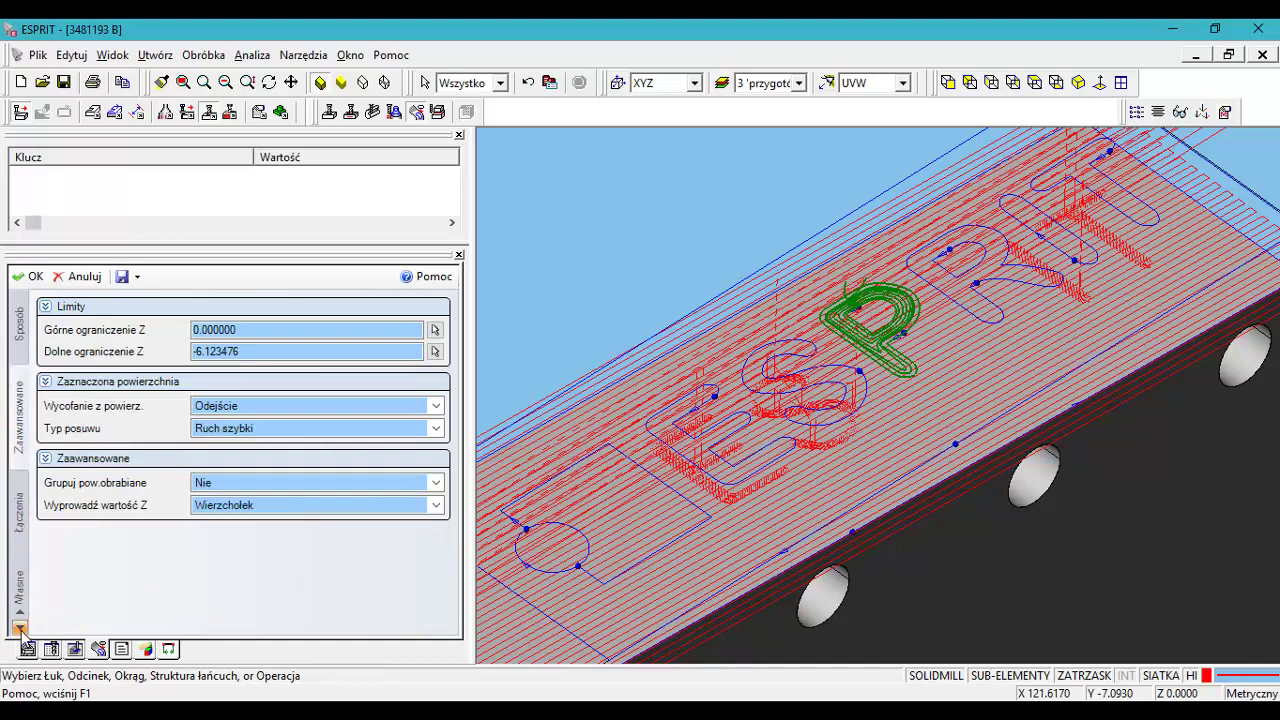
left_click(19, 532)
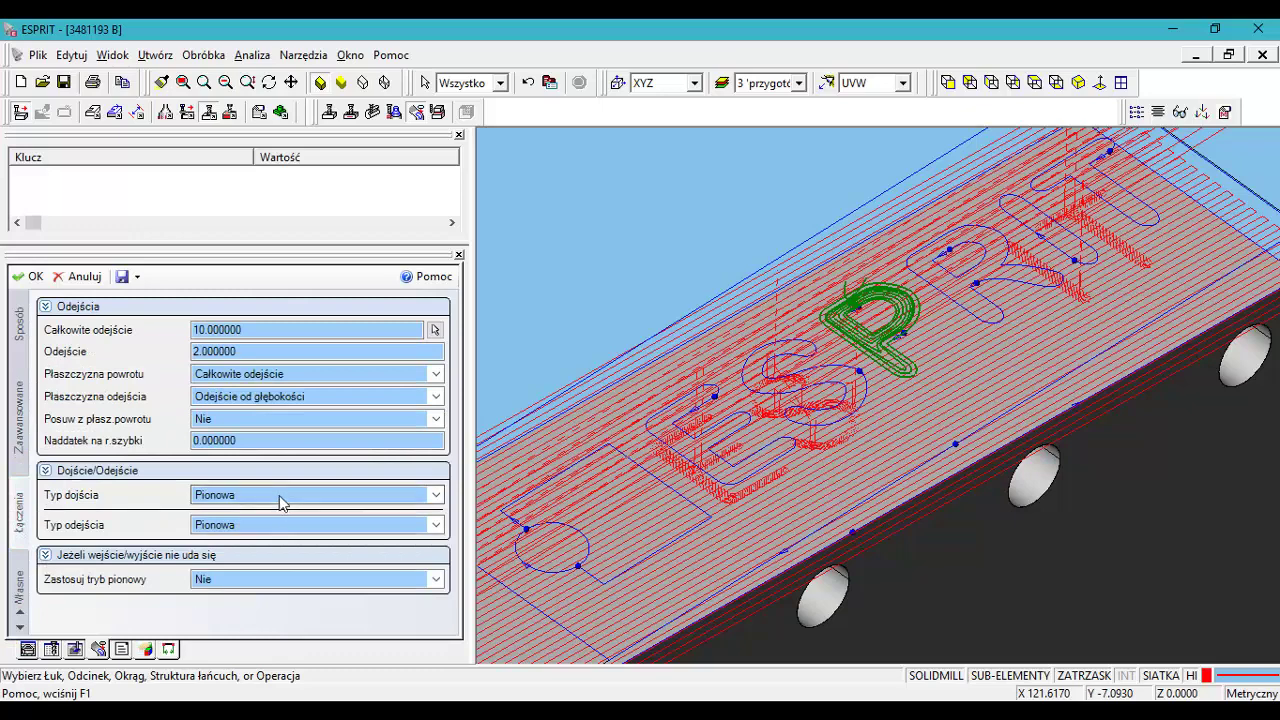
left_click(20, 627)
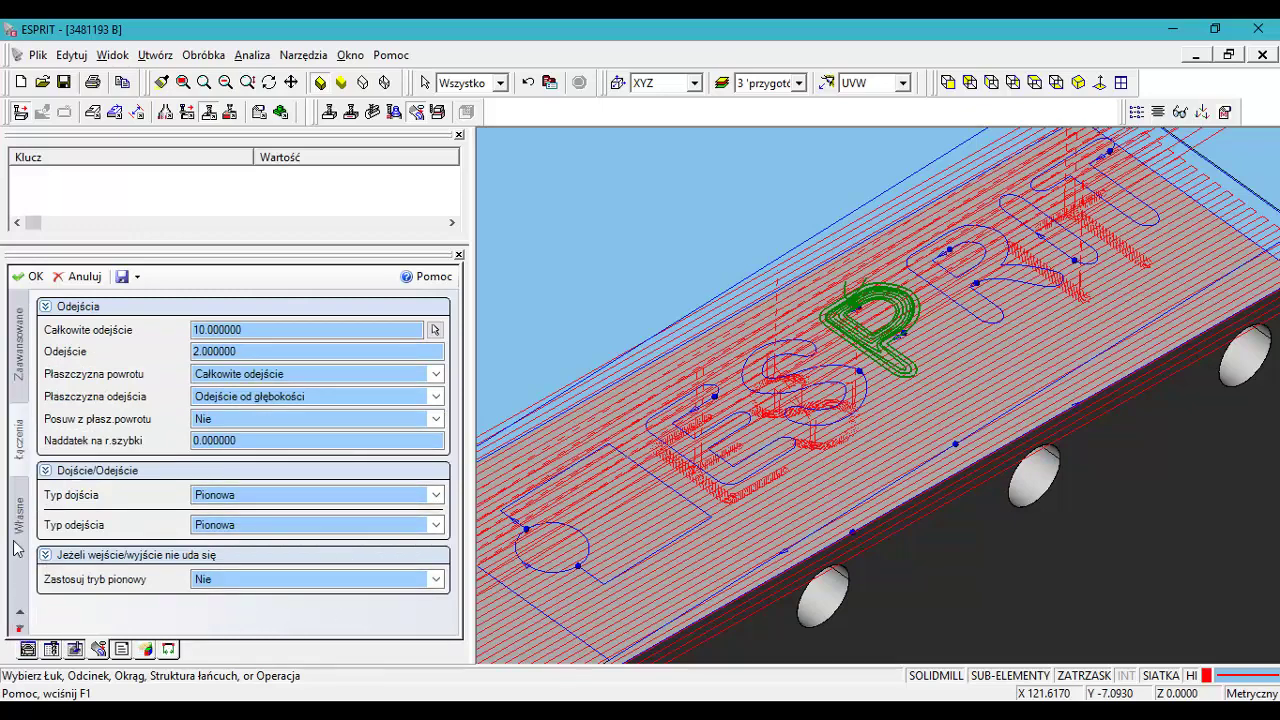
left_click(33, 277)
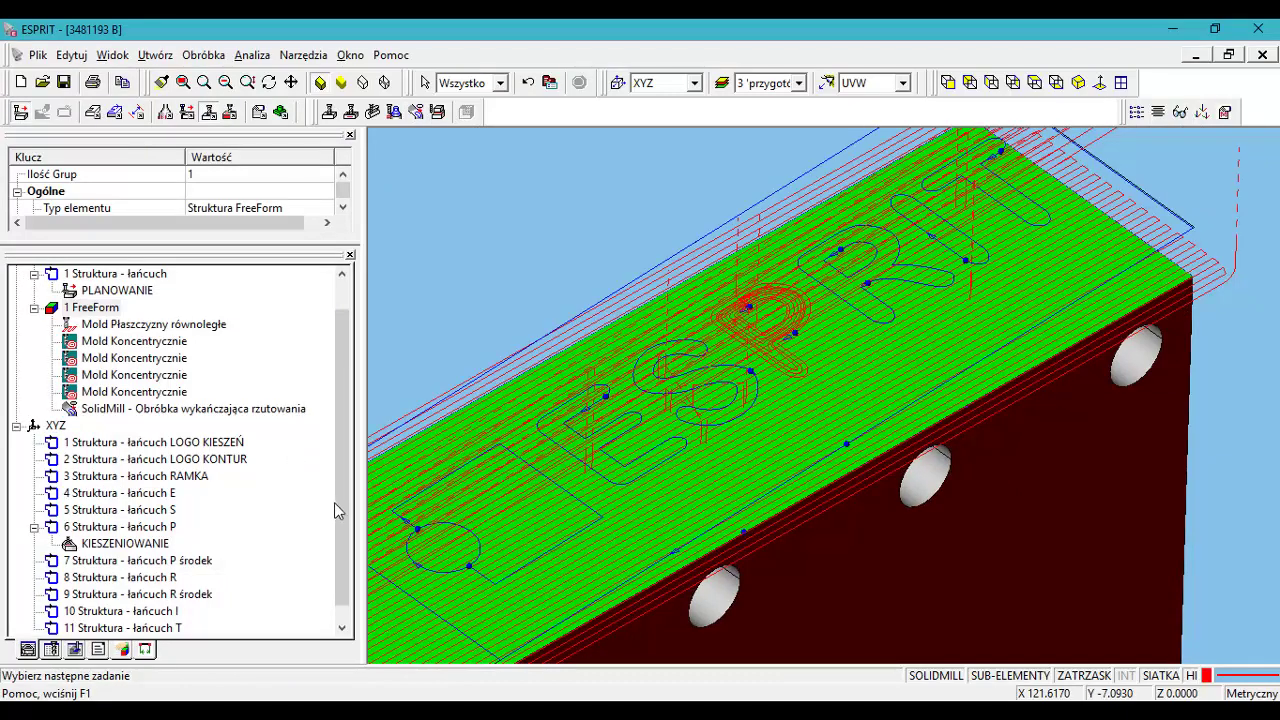
- Play the machining simulation of the SolidMill projection finishing operation, then stop it
left_click_drag(337, 510, 337, 524)
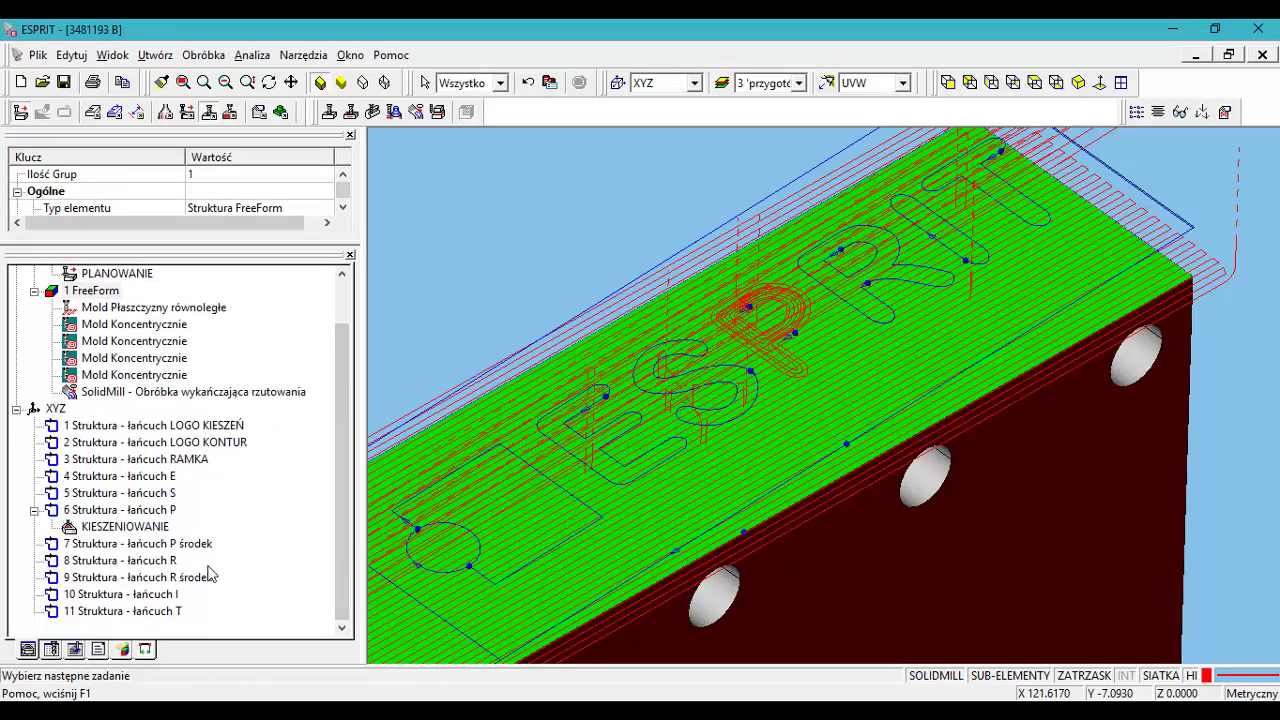
left_click(157, 392)
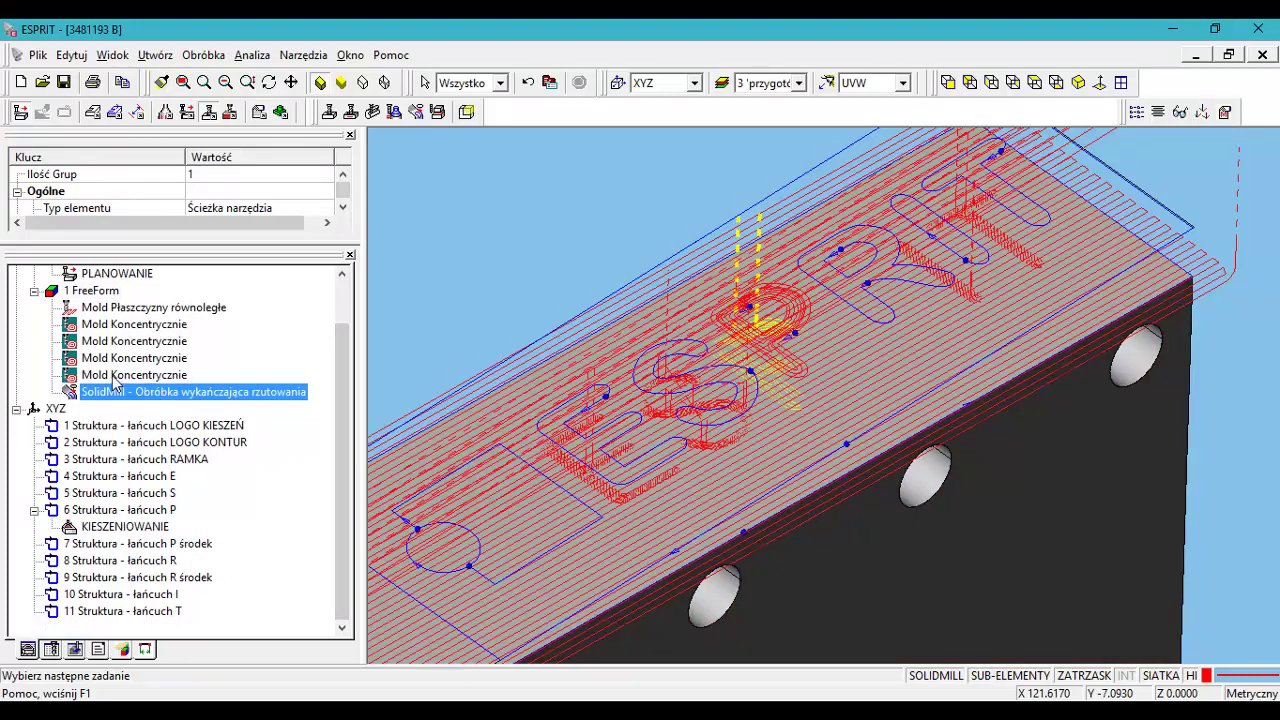
left_click(281, 111)
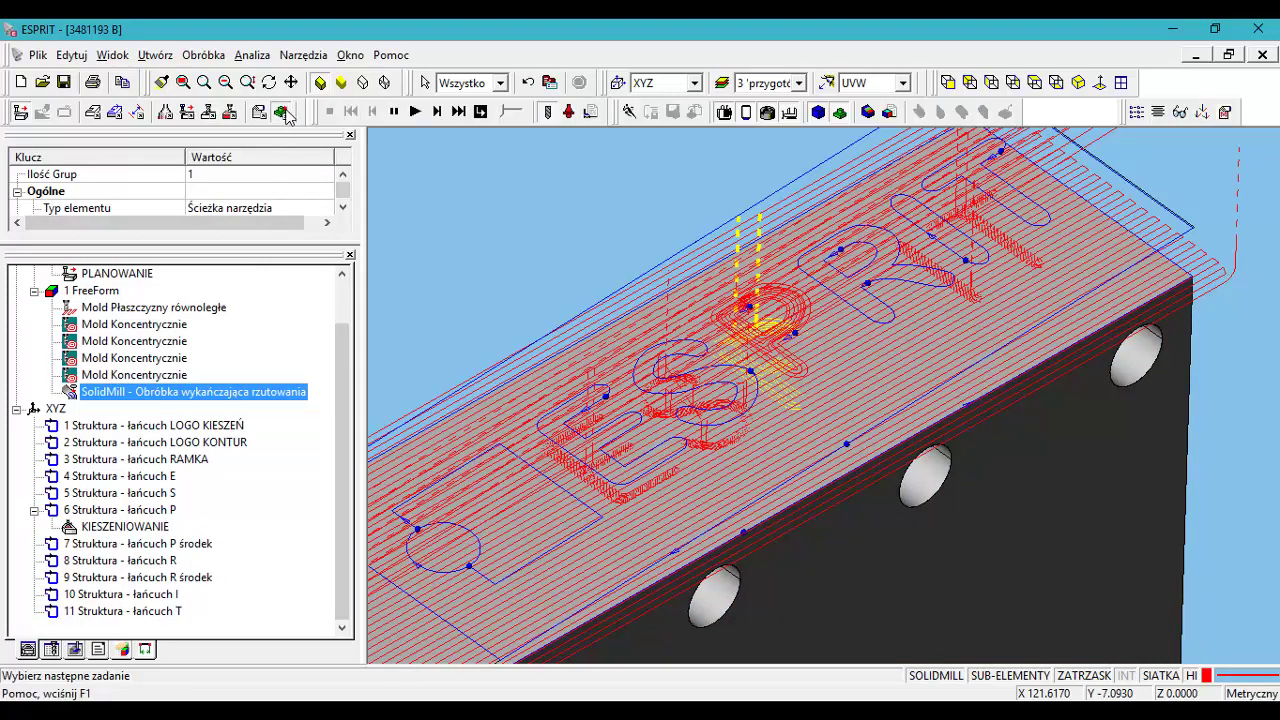
left_click(418, 116)
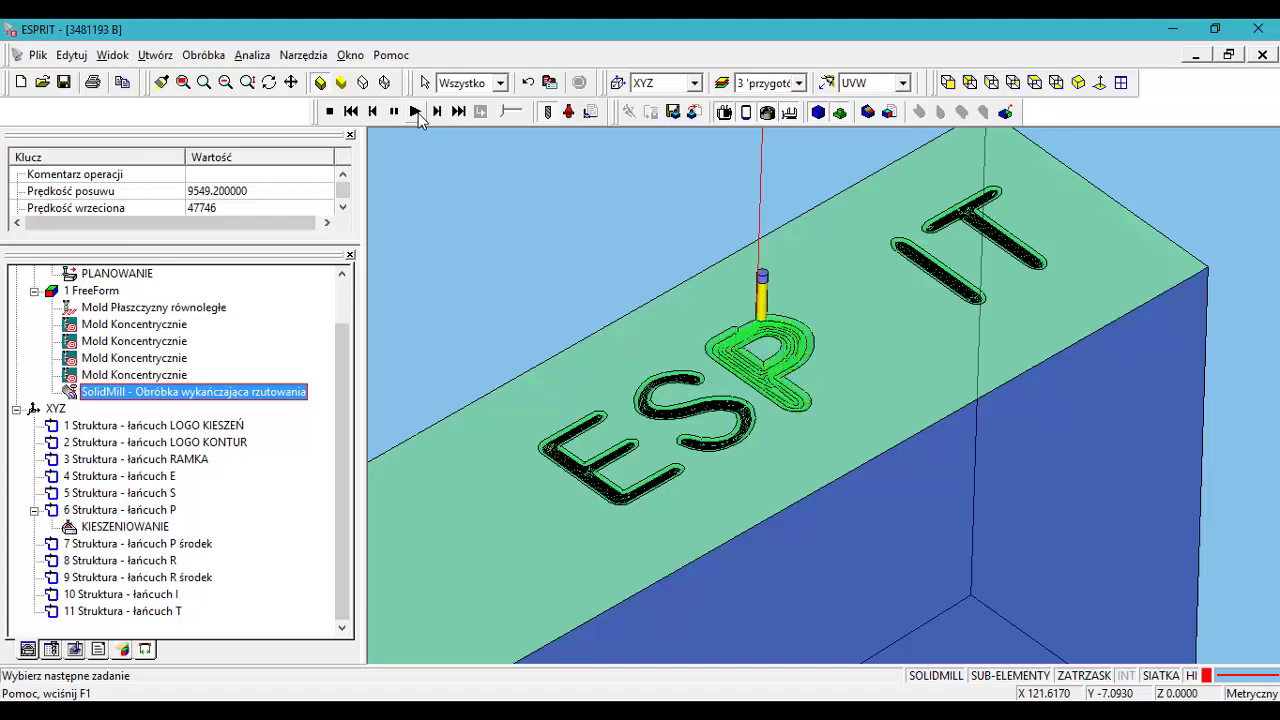
scroll(694, 368, "up", 1)
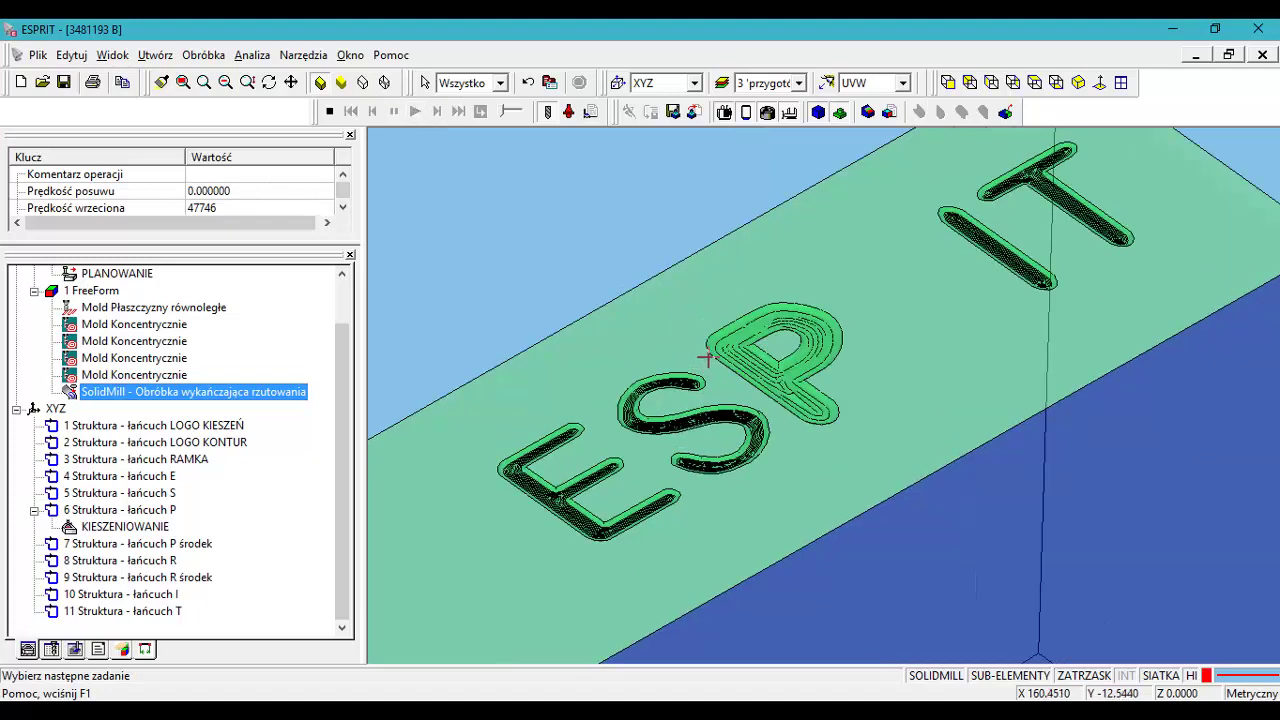
left_click(331, 113)
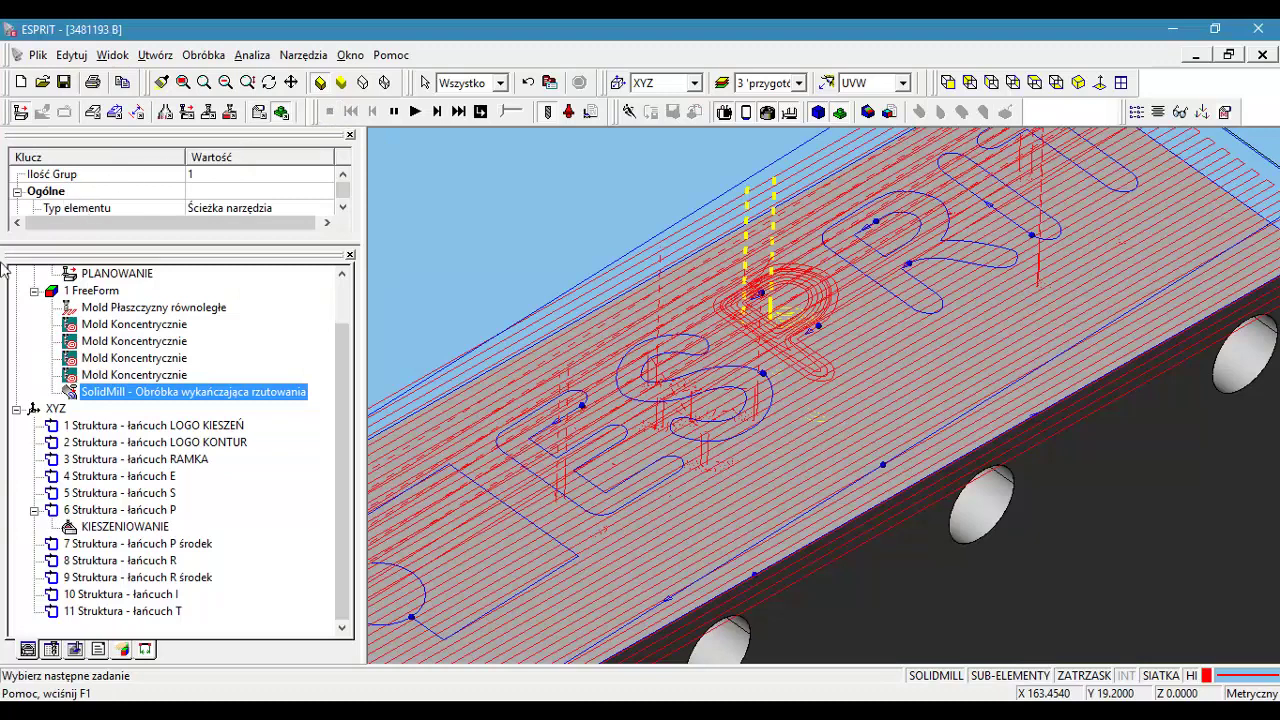
- Make Naddatek - Ściany negative on the P KIESZENIOWANIE operation and regenerate it
left_click(124, 527)
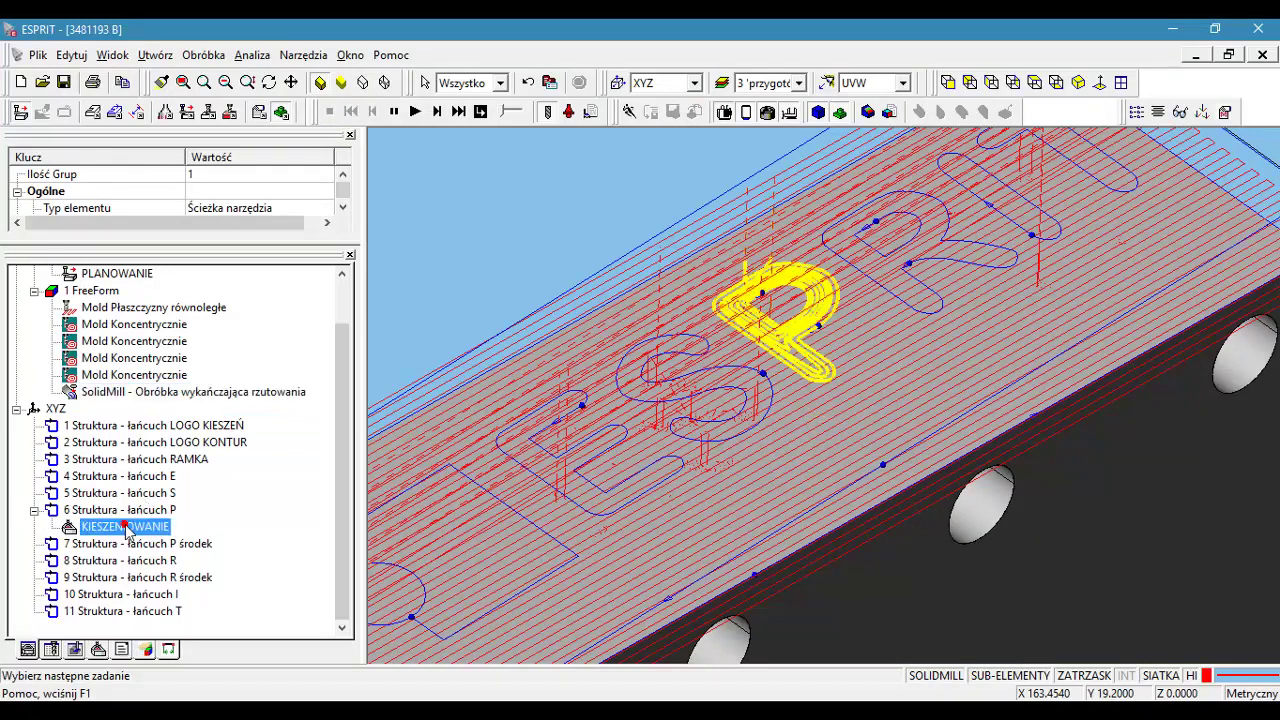
double_click(125, 527)
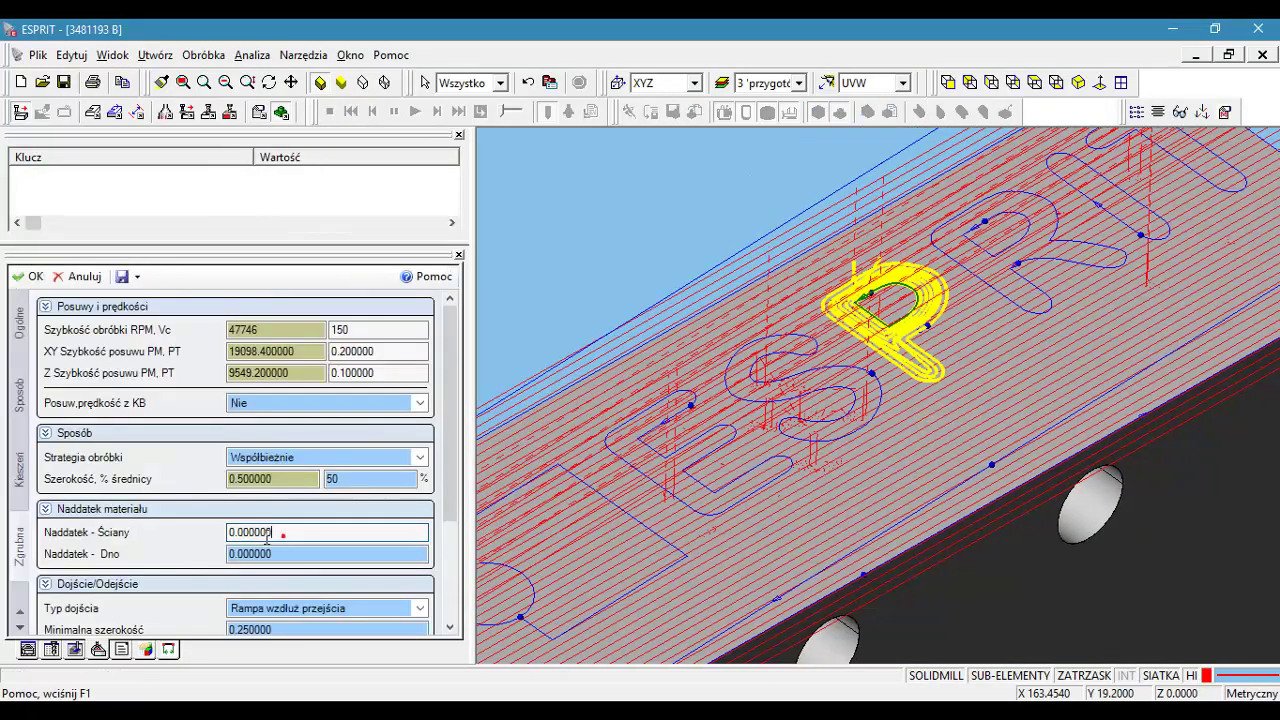
type("-")
left_click(28, 276)
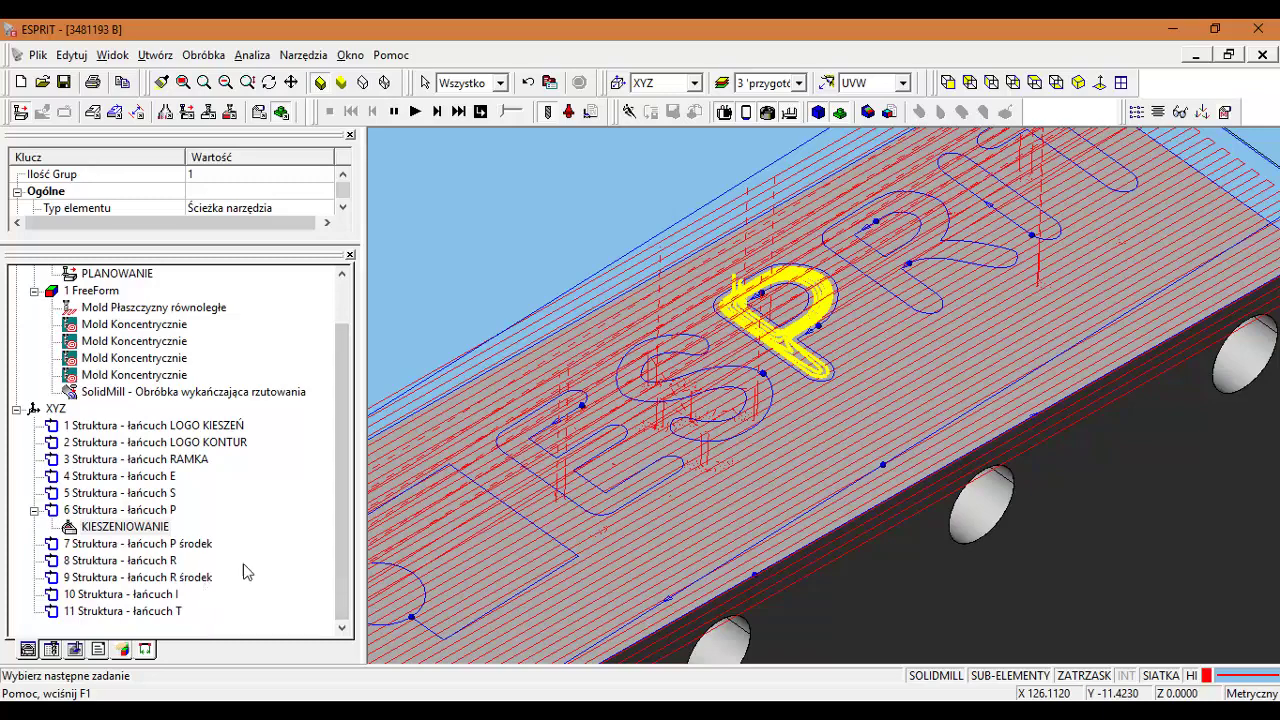
- Skip the SolidMill projection finishing operation via Obróbka > Pomiń
left_click(1033, 84)
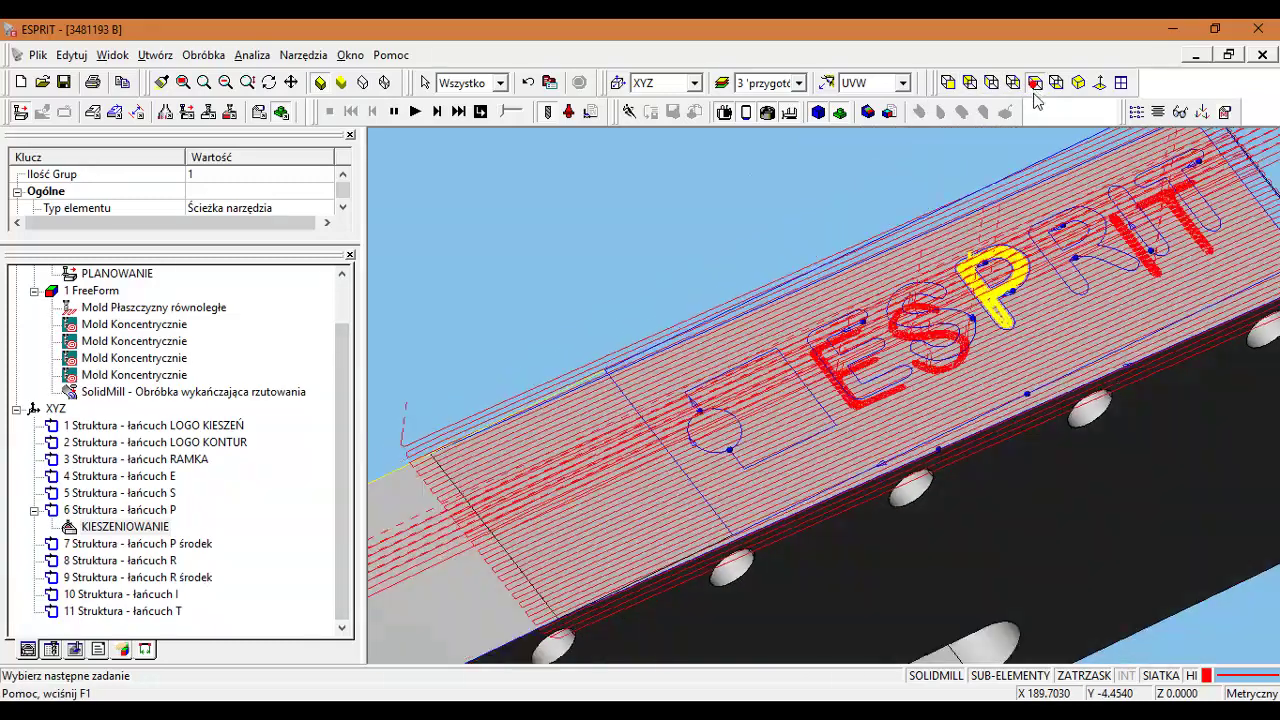
scroll(1053, 385, "up", 3)
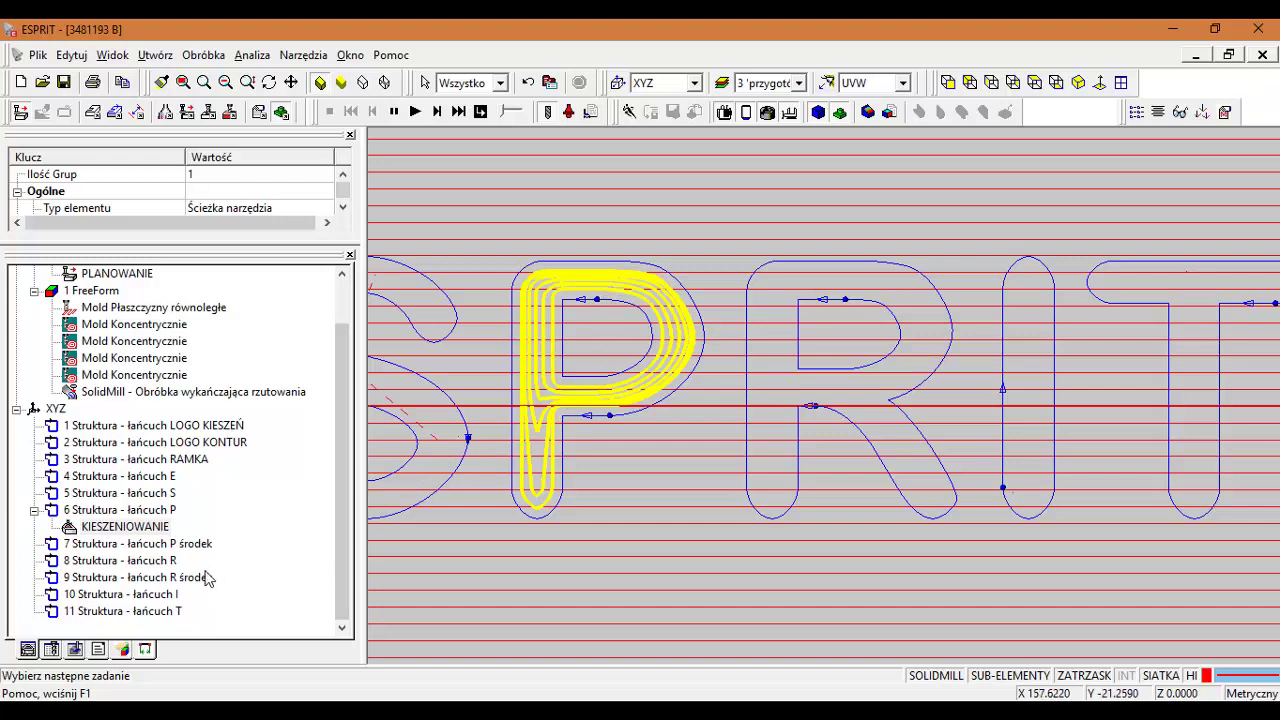
left_click(175, 395)
right_click(175, 397)
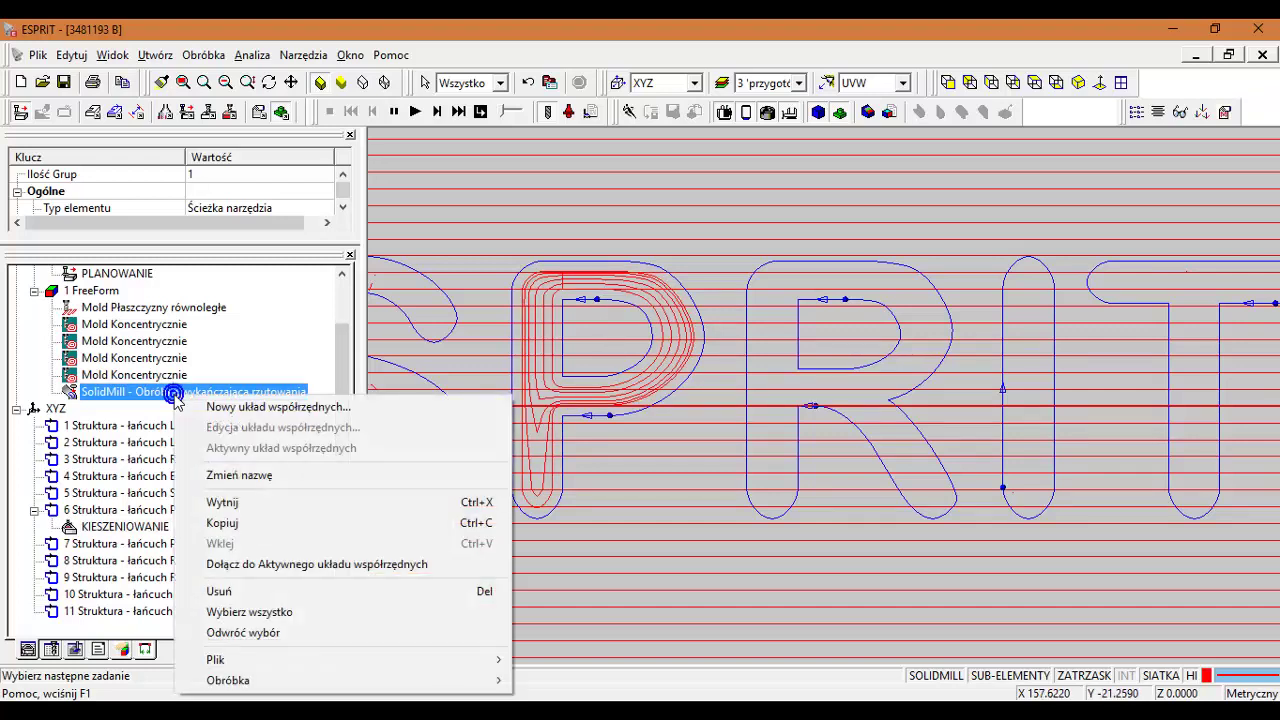
mouse_move(340, 680)
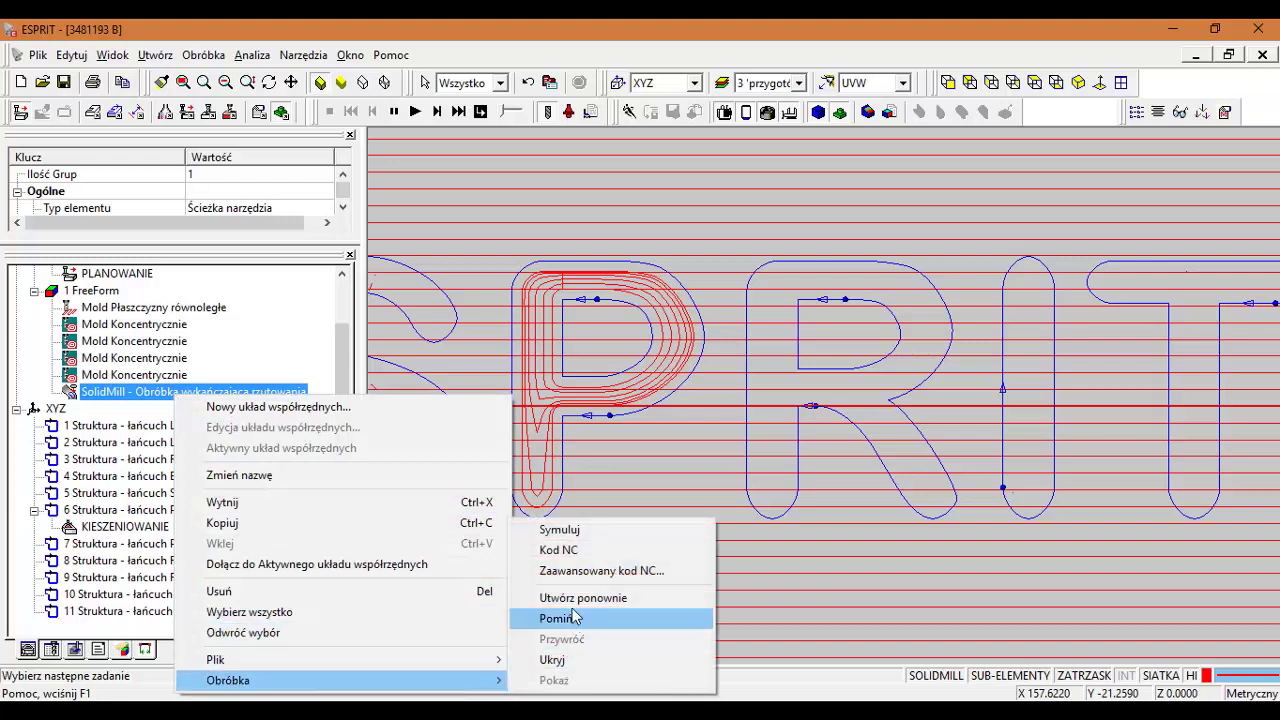
left_click(574, 598)
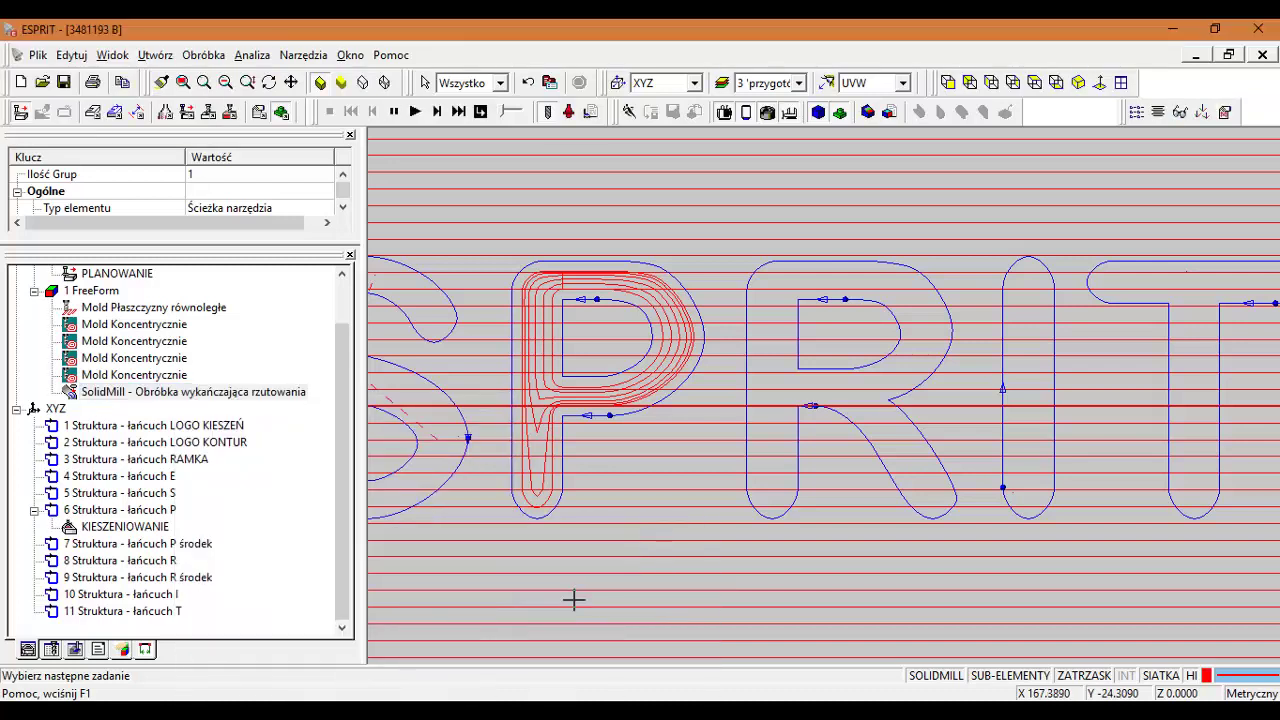
- Run the simulation, tilt the plate to a 3D view, then stop it
left_click(480, 111)
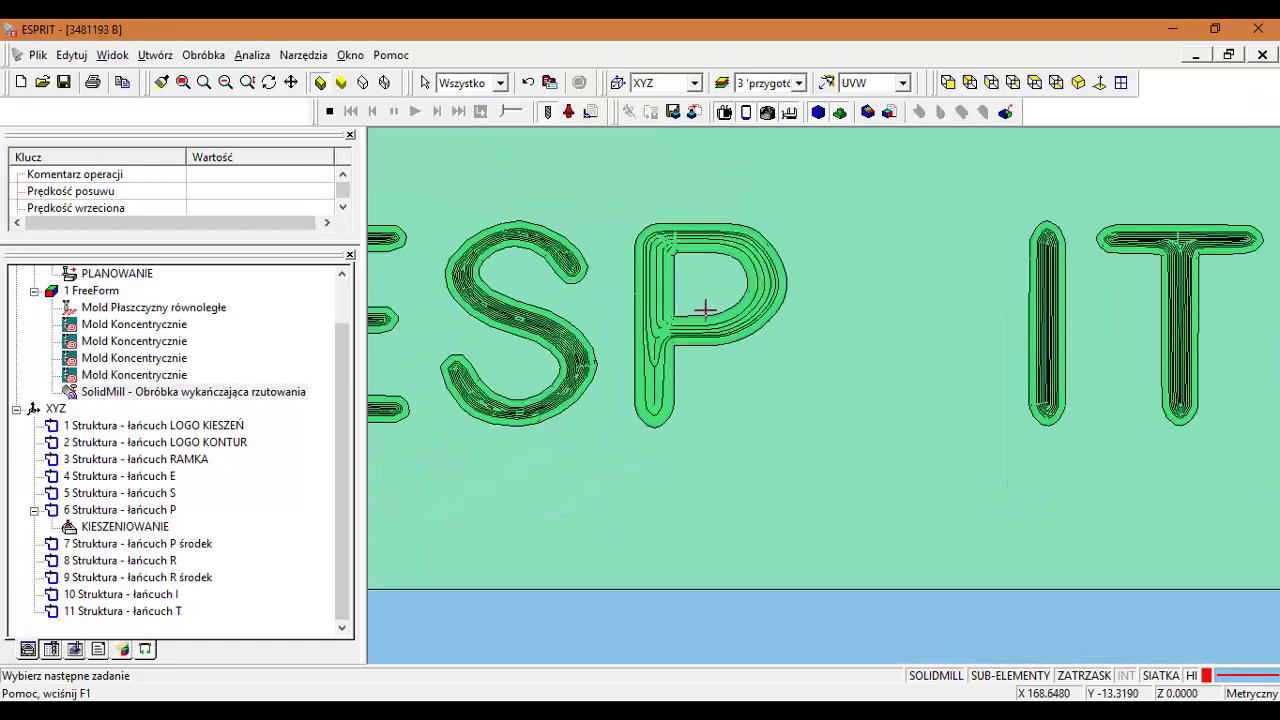
scroll(705, 310, "down", 2)
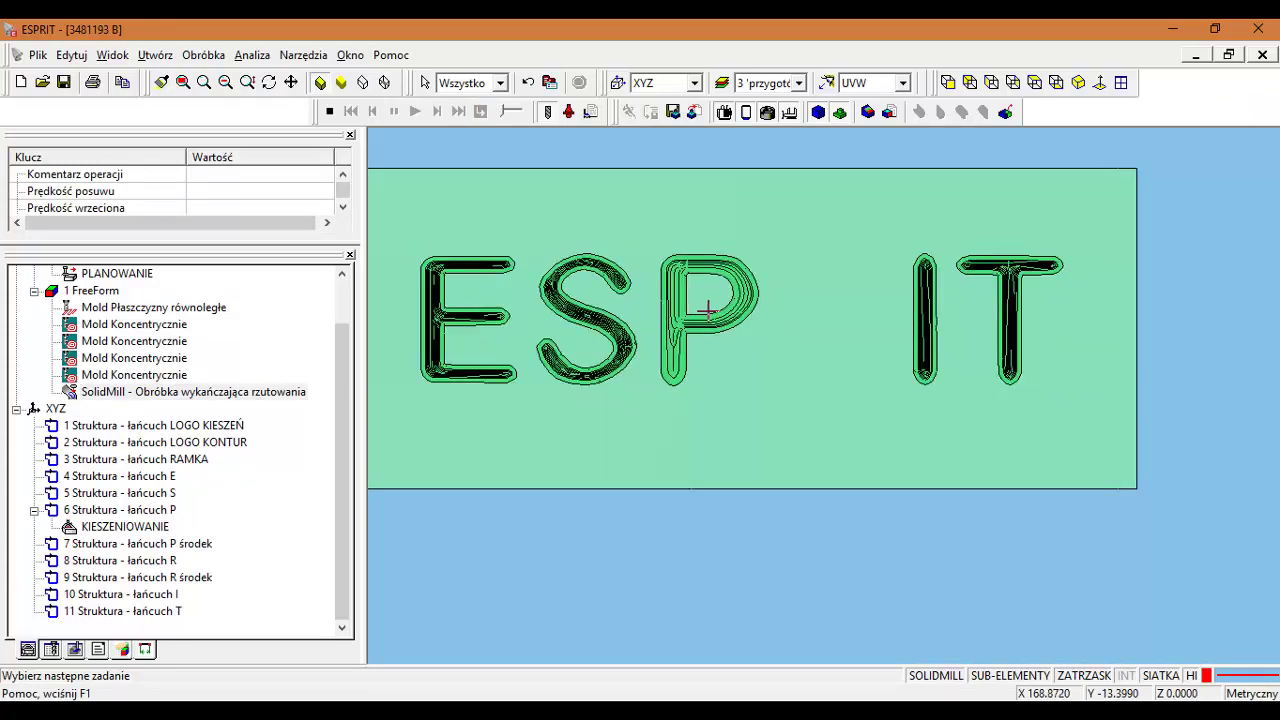
mouse_move(706, 310)
middle_mouse_down()
mouse_move(752, 369)
mouse_move(717, 354)
mouse_move(712, 368)
middle_mouse_up()
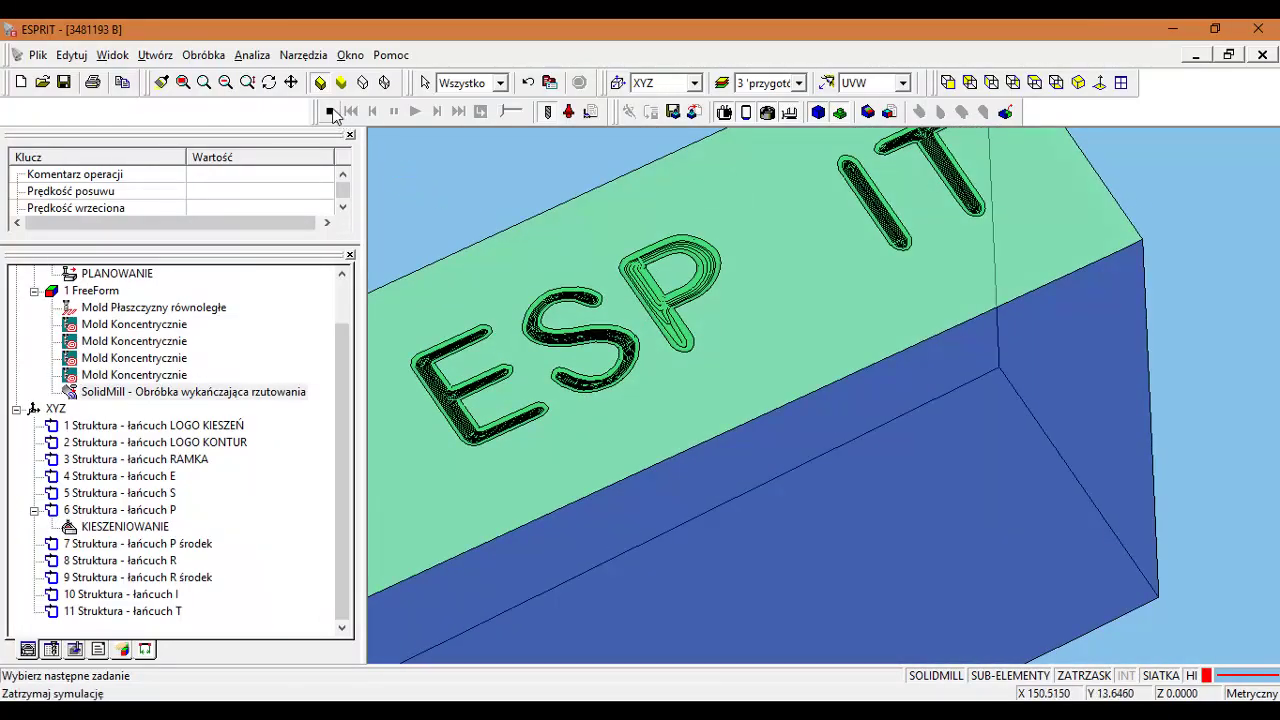
left_click(331, 112)
- Change the P pocketing Szerokość % średnicy from 50 to 10 and confirm
left_click(130, 527)
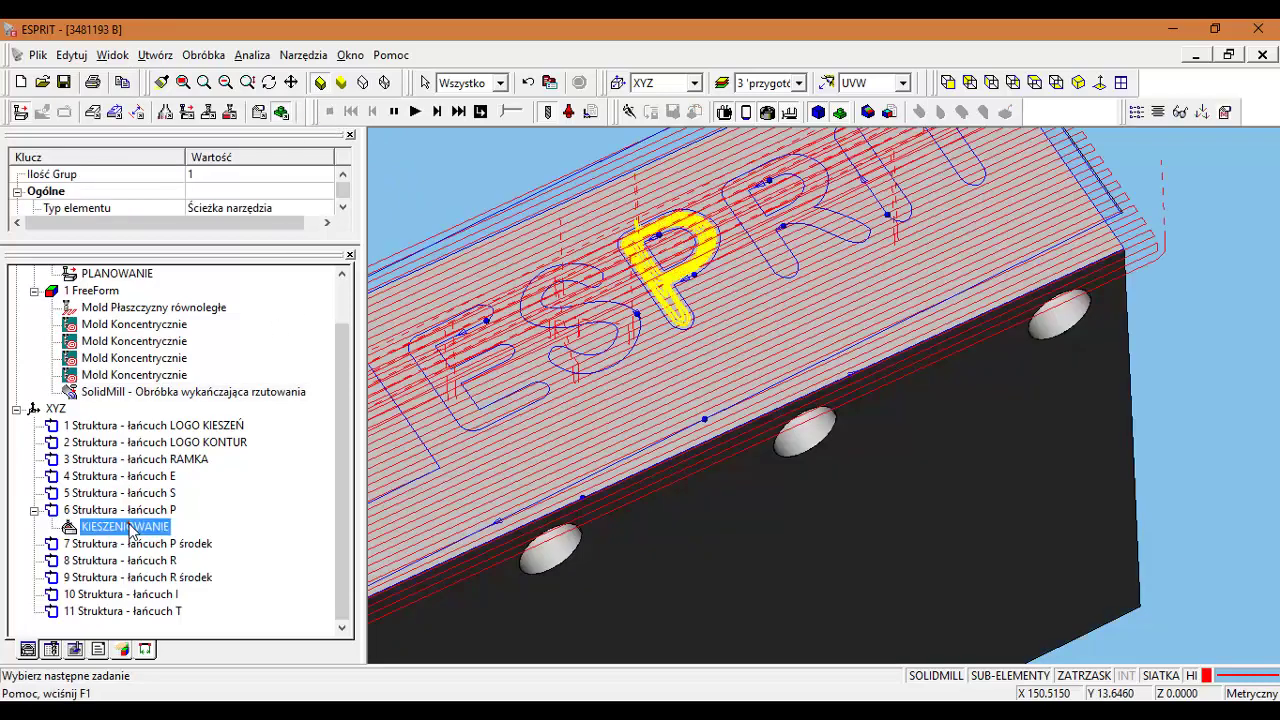
double_click(130, 527)
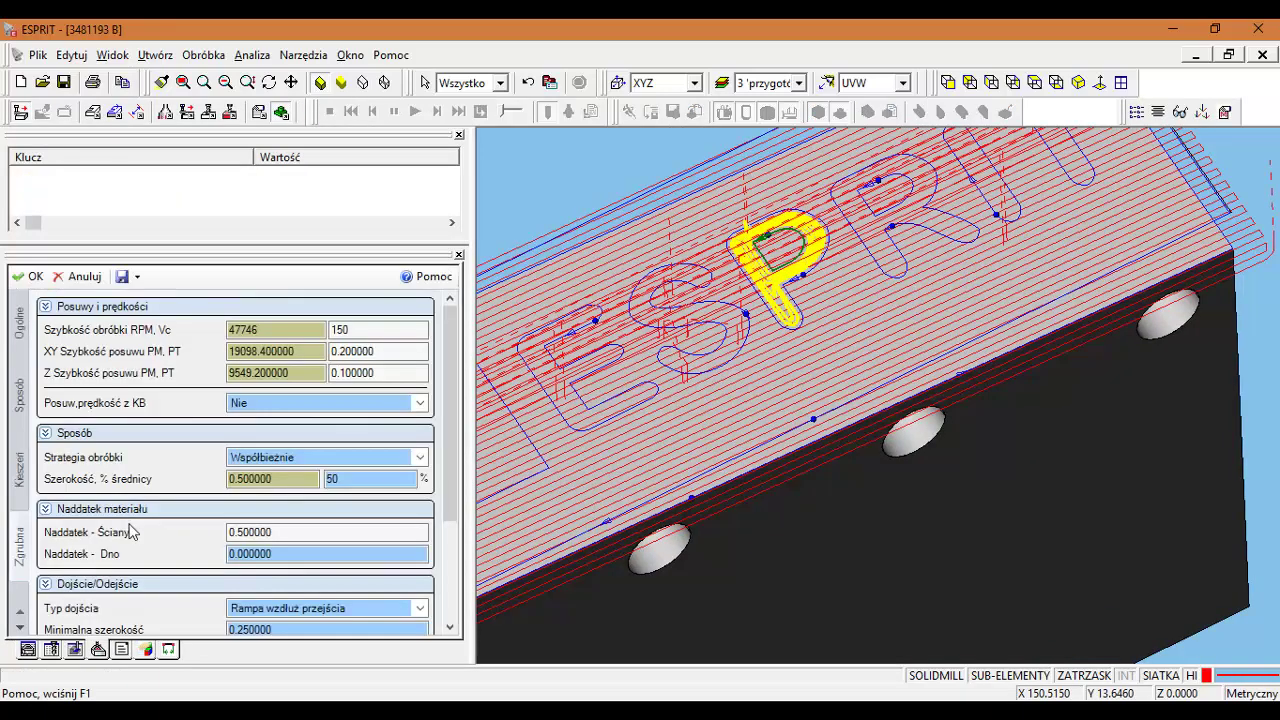
double_click(340, 480)
type("10")
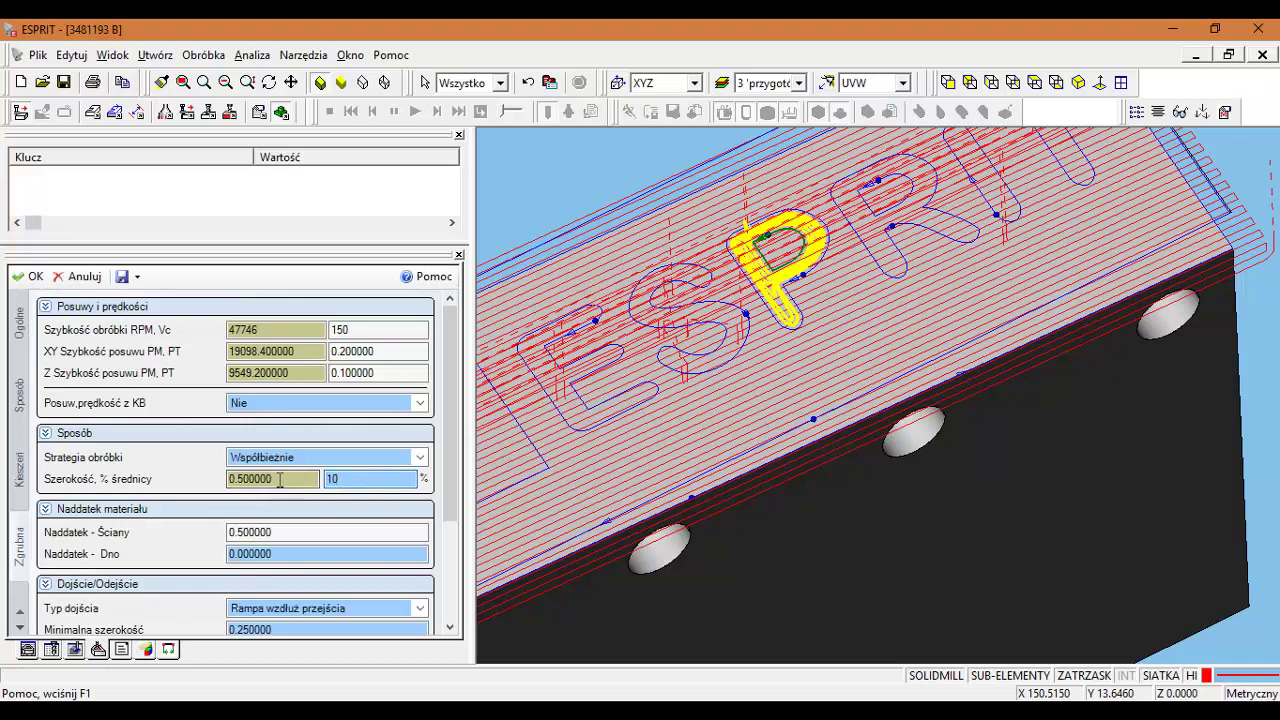
left_click(280, 480)
left_click(36, 277)
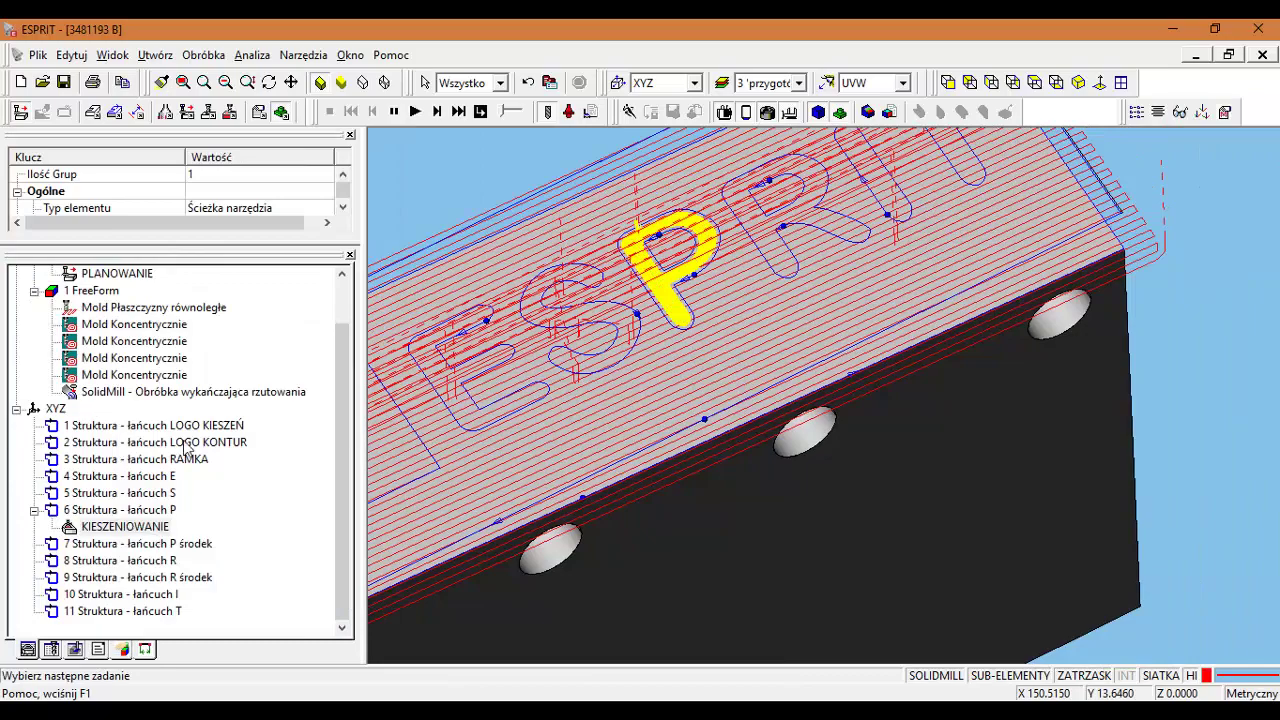
- Run and stop a quick simulation viewed from the top
left_click(1034, 82)
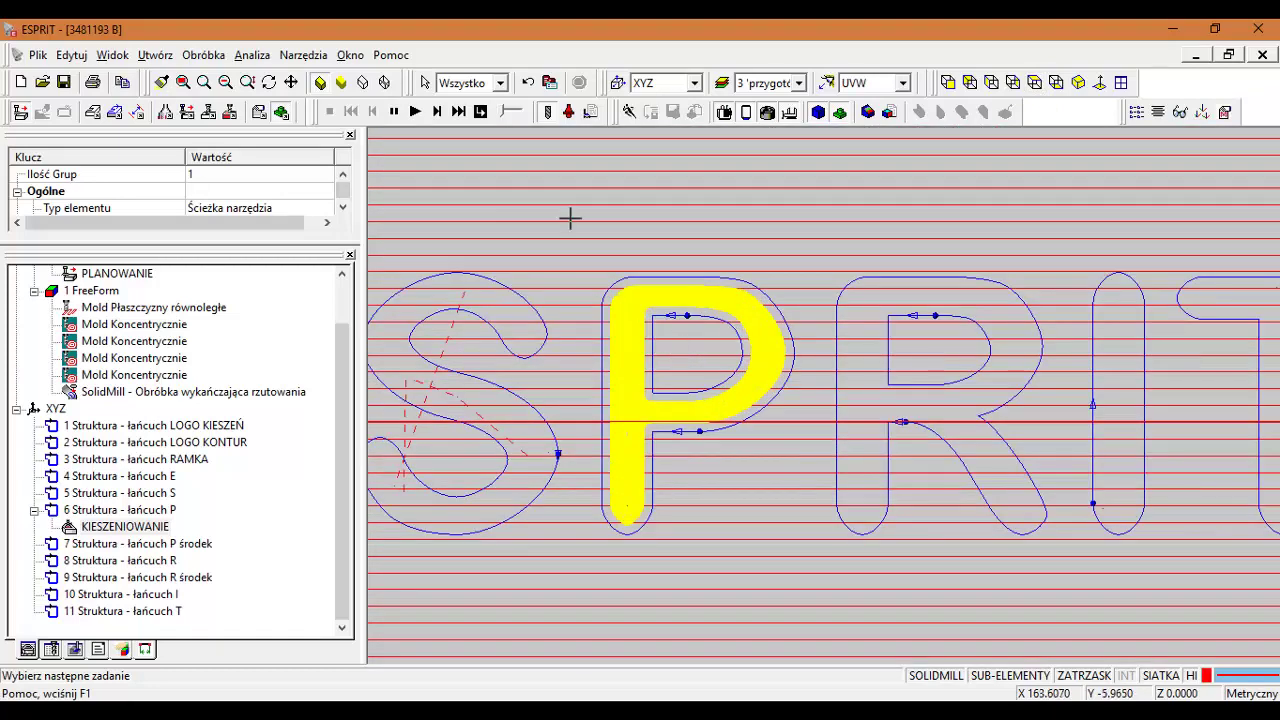
left_click(480, 111)
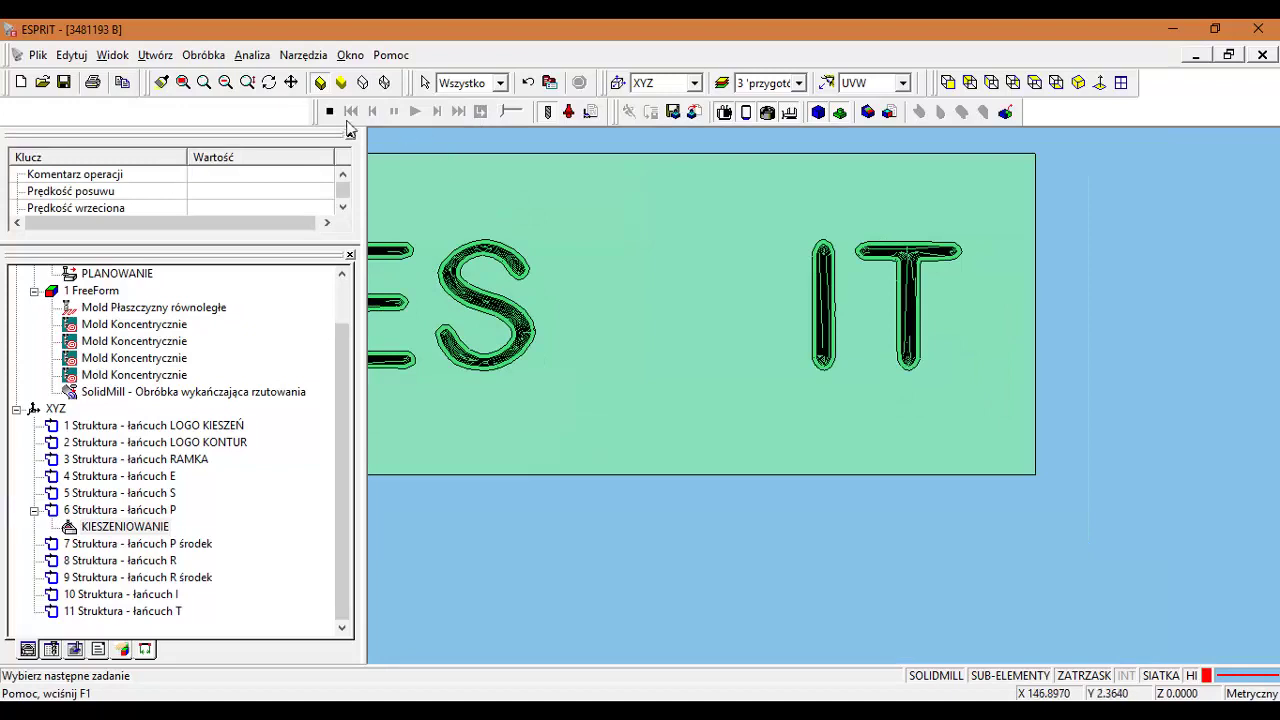
left_click(332, 112)
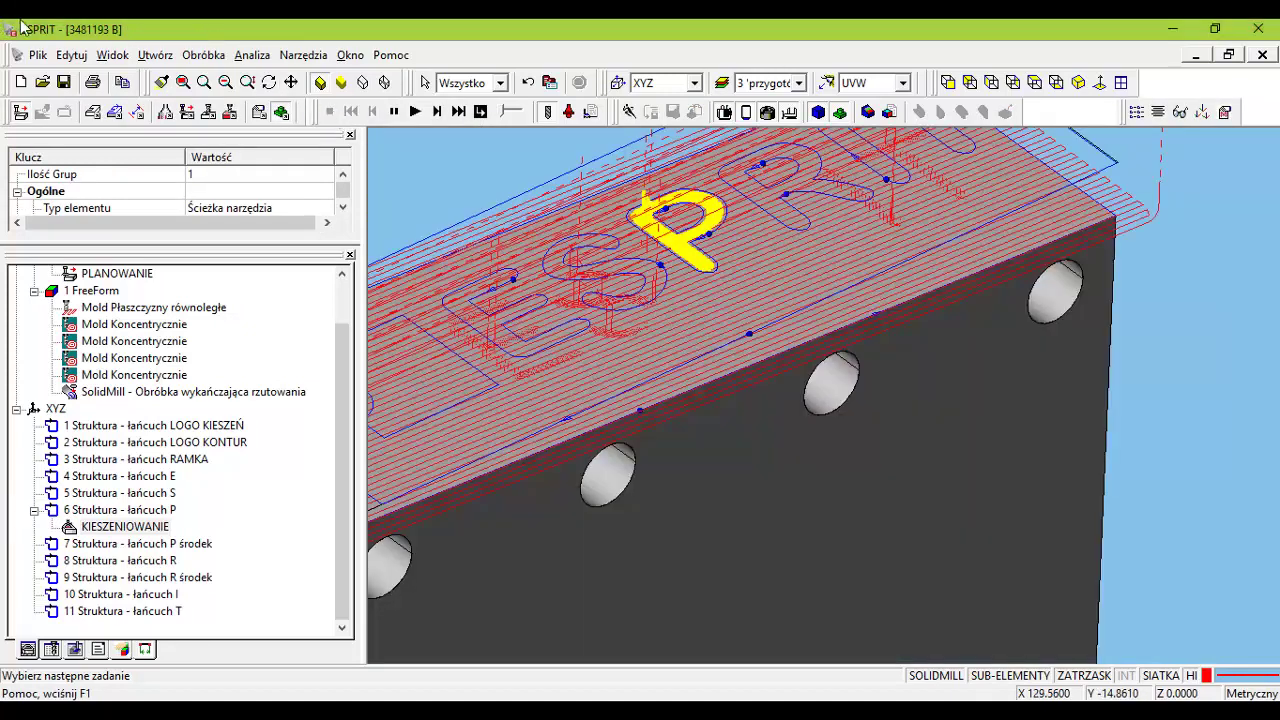
- Regenerate the projection finishing toolpath with Obróbka > Utwórz ponownie
left_click(269, 394)
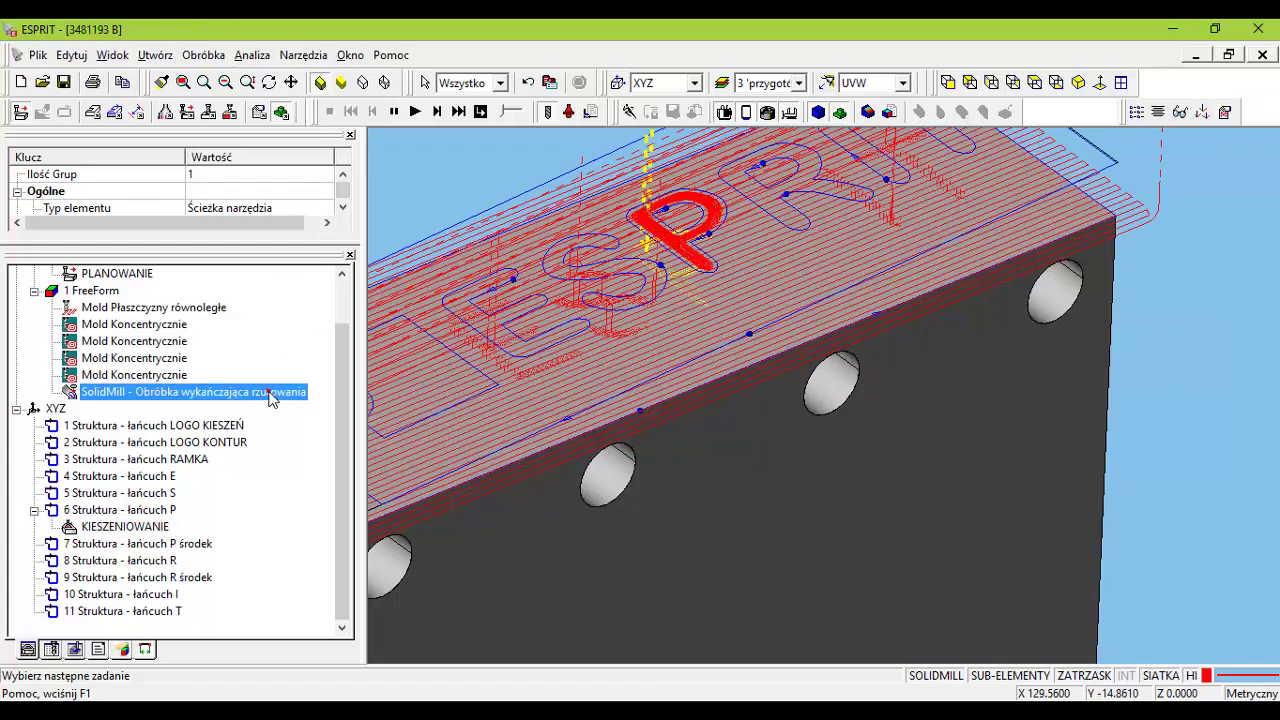
right_click(270, 393)
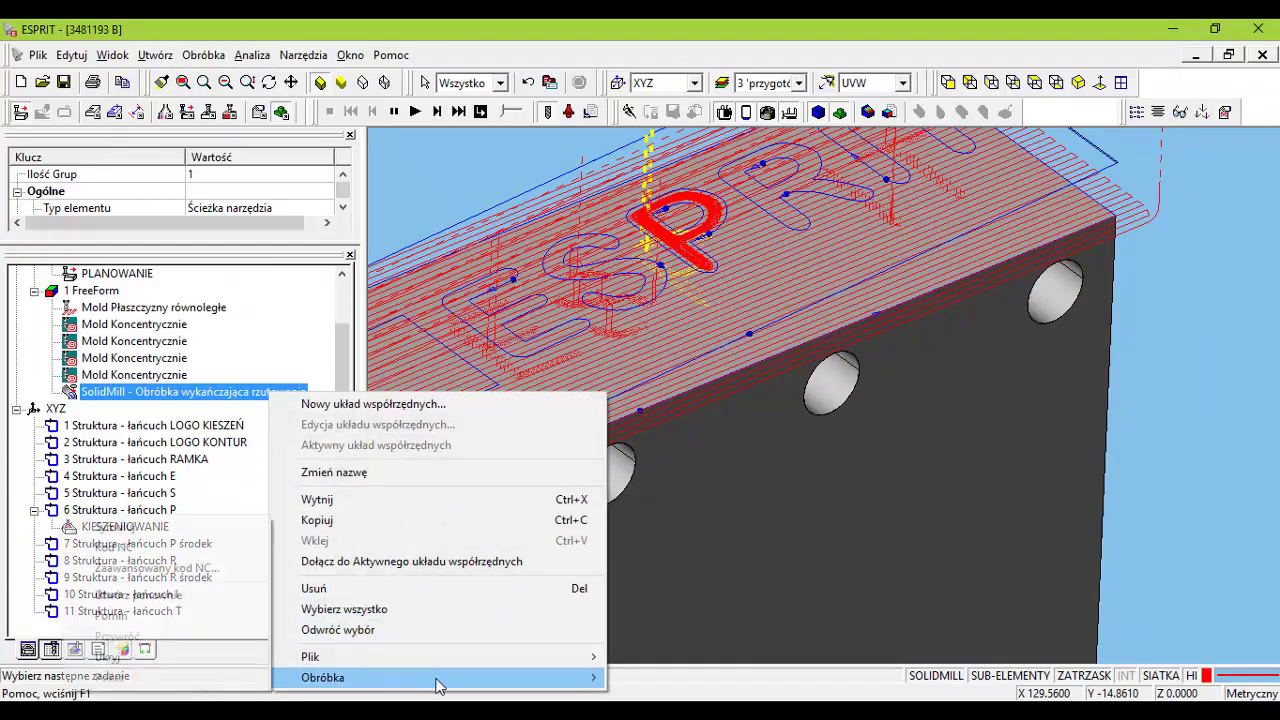
mouse_move(322, 678)
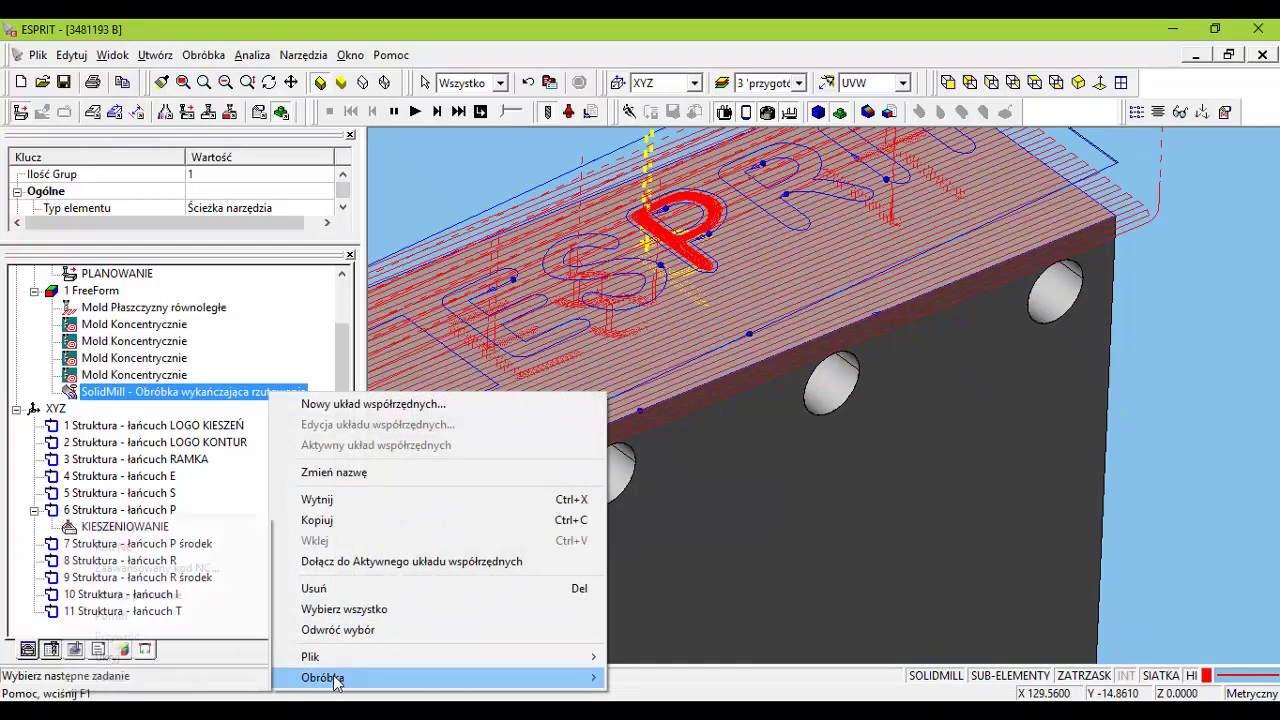
left_click(201, 600)
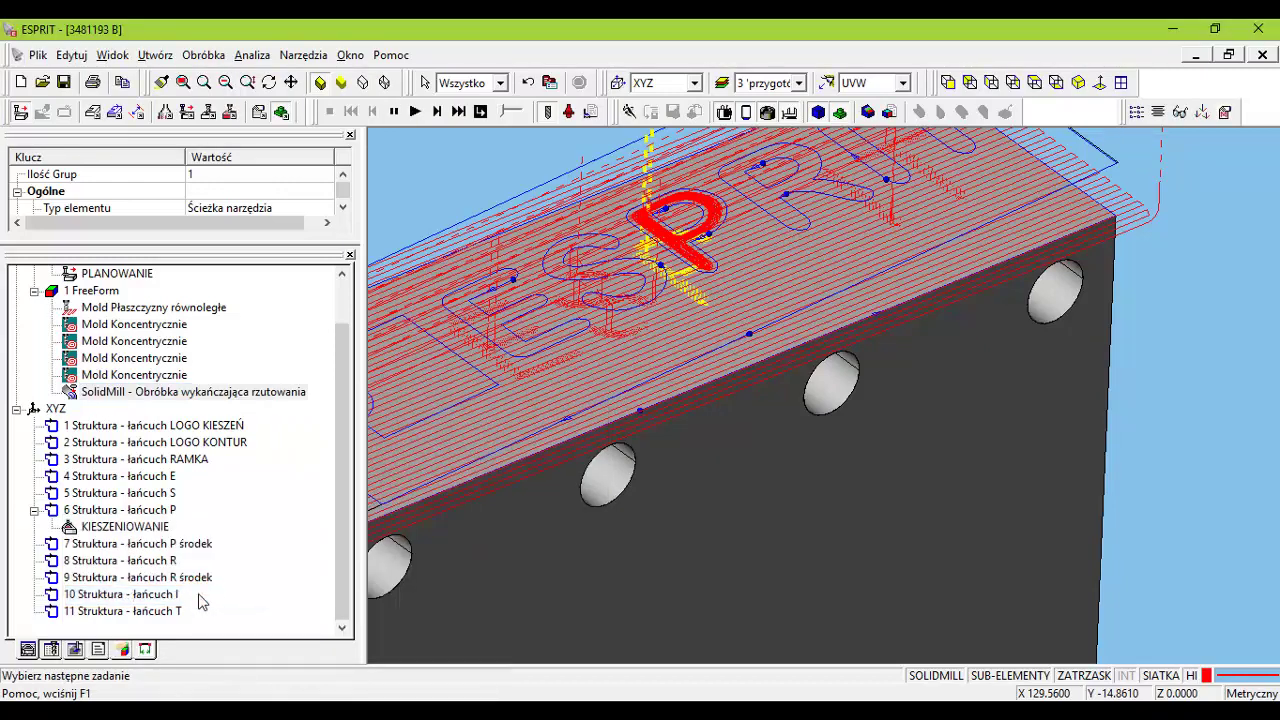
- Re-simulate, checking the engraved lettering in top and isometric views, then stop
left_click(481, 112)
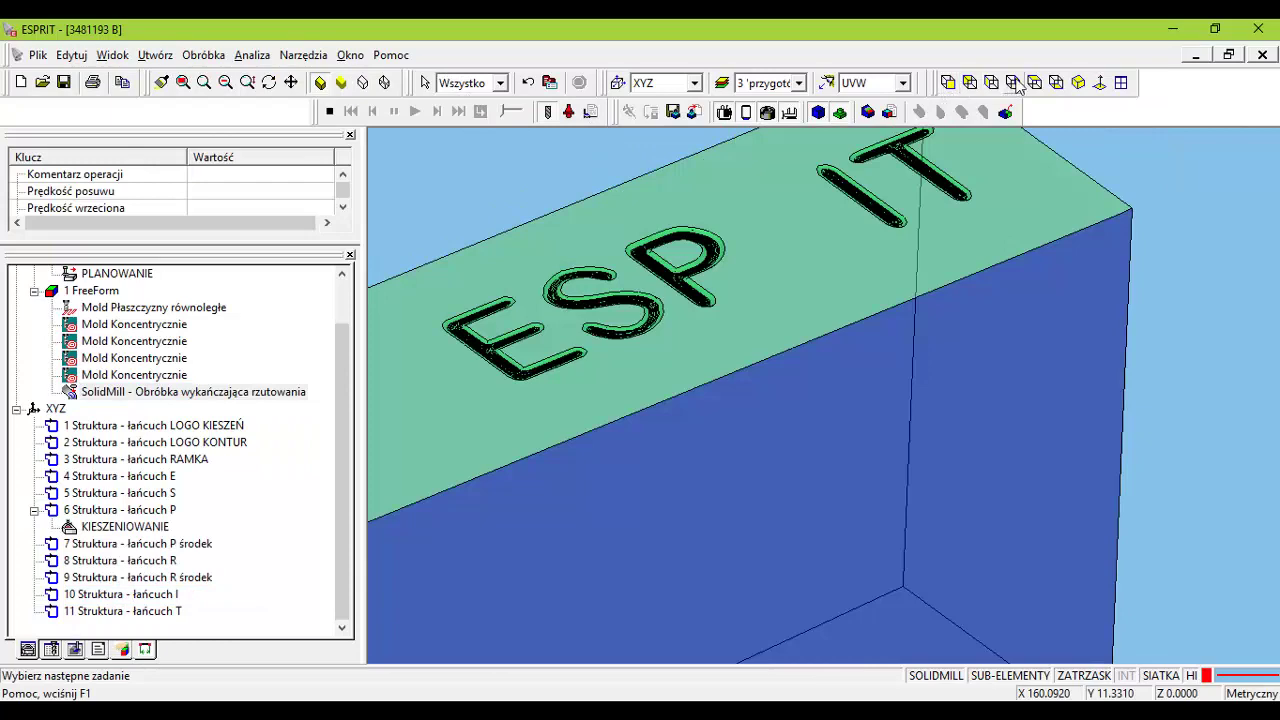
left_click(1014, 80)
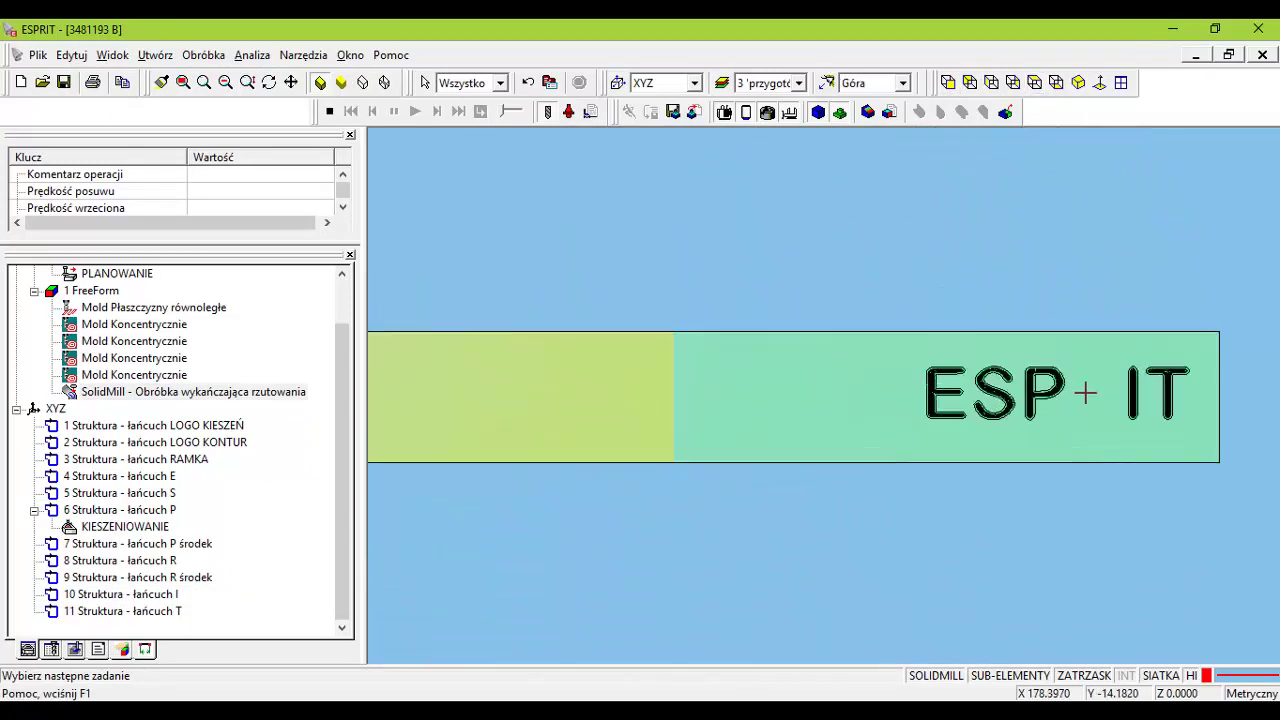
mouse_move(1085, 393)
middle_mouse_down()
mouse_move(771, 337)
mouse_move(740, 343)
middle_mouse_up()
scroll(742, 346, "up", 2)
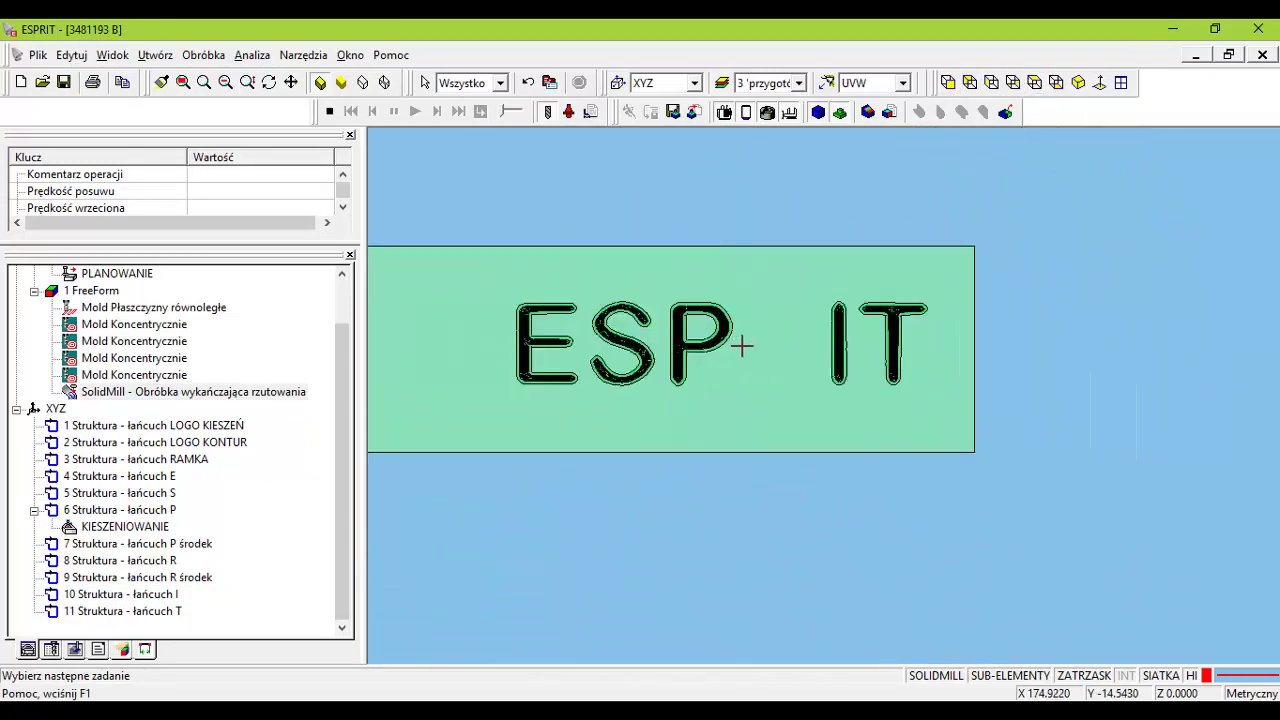
left_click(1078, 82)
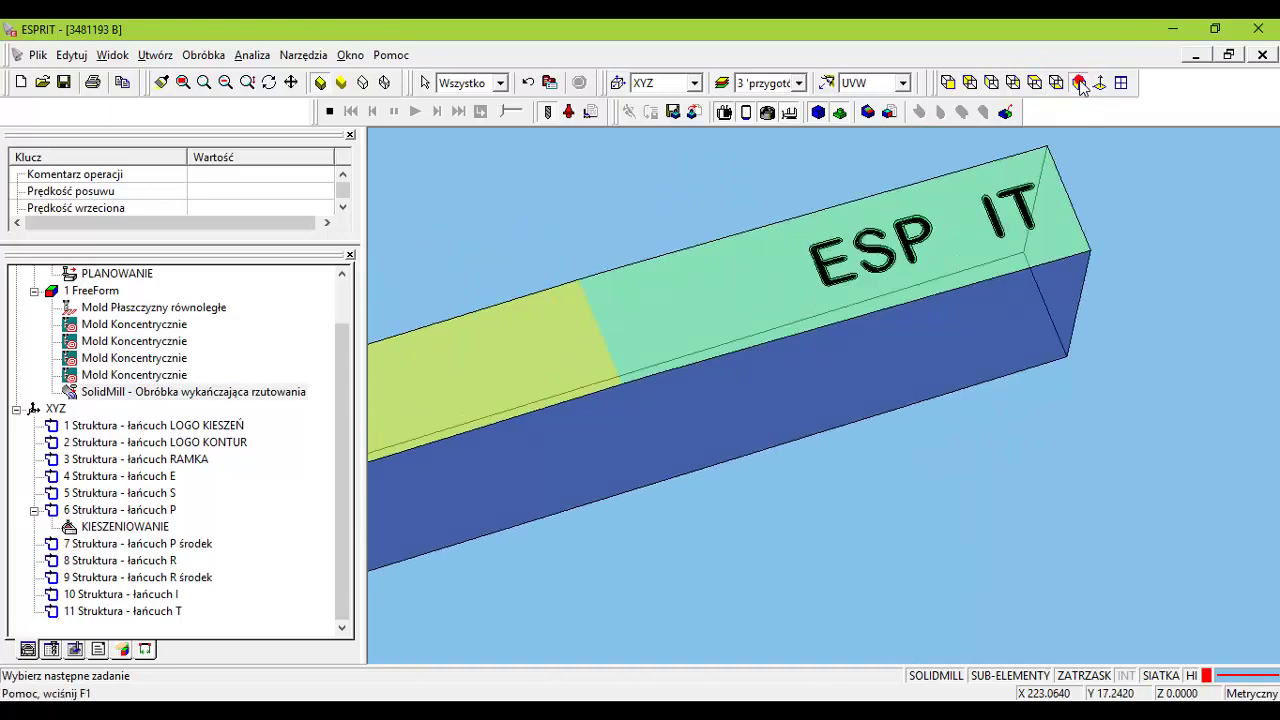
scroll(846, 326, "up", 2)
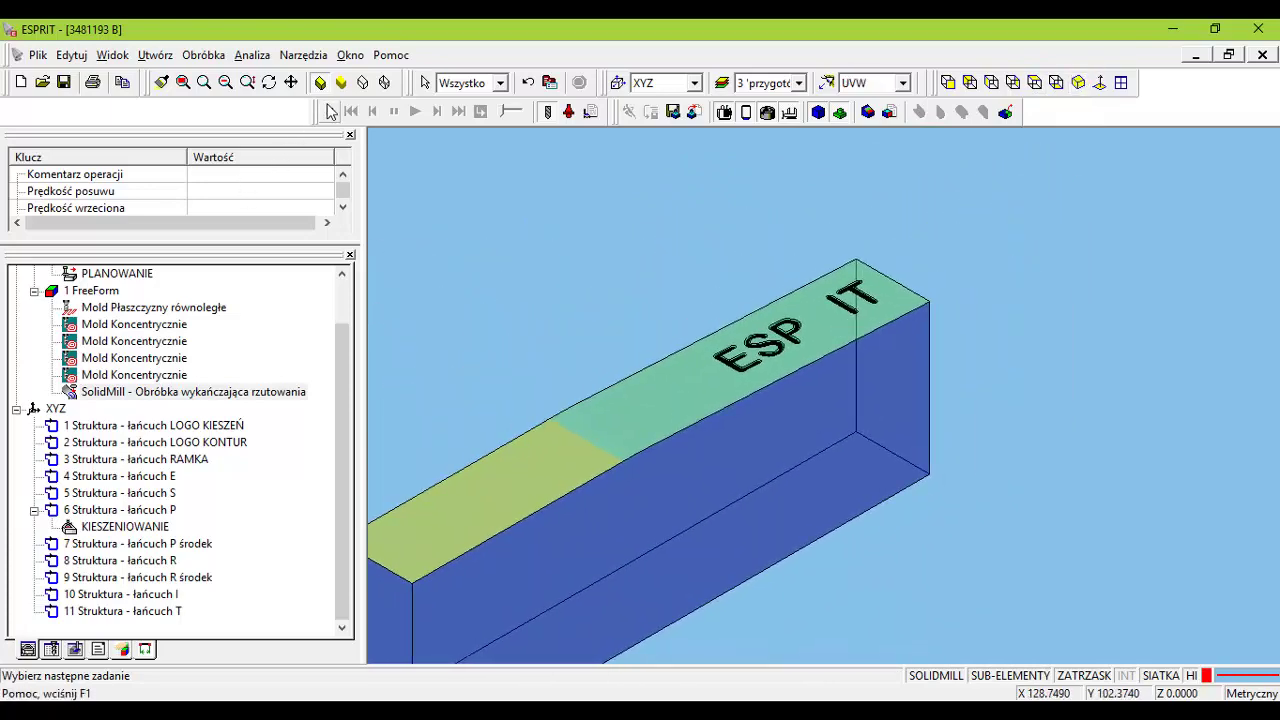
left_click(330, 111)
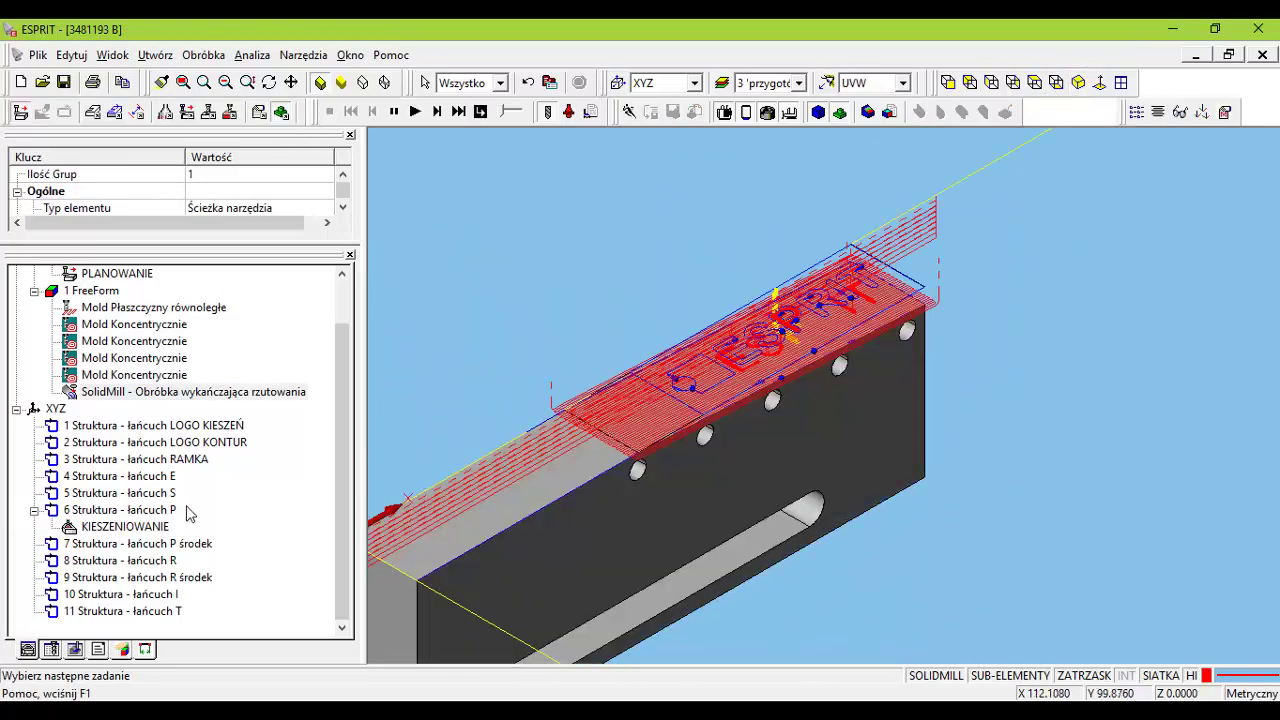
- Start a SolidMill pocketing operation on 8 Struktura - łańcuch R
left_click(167, 563)
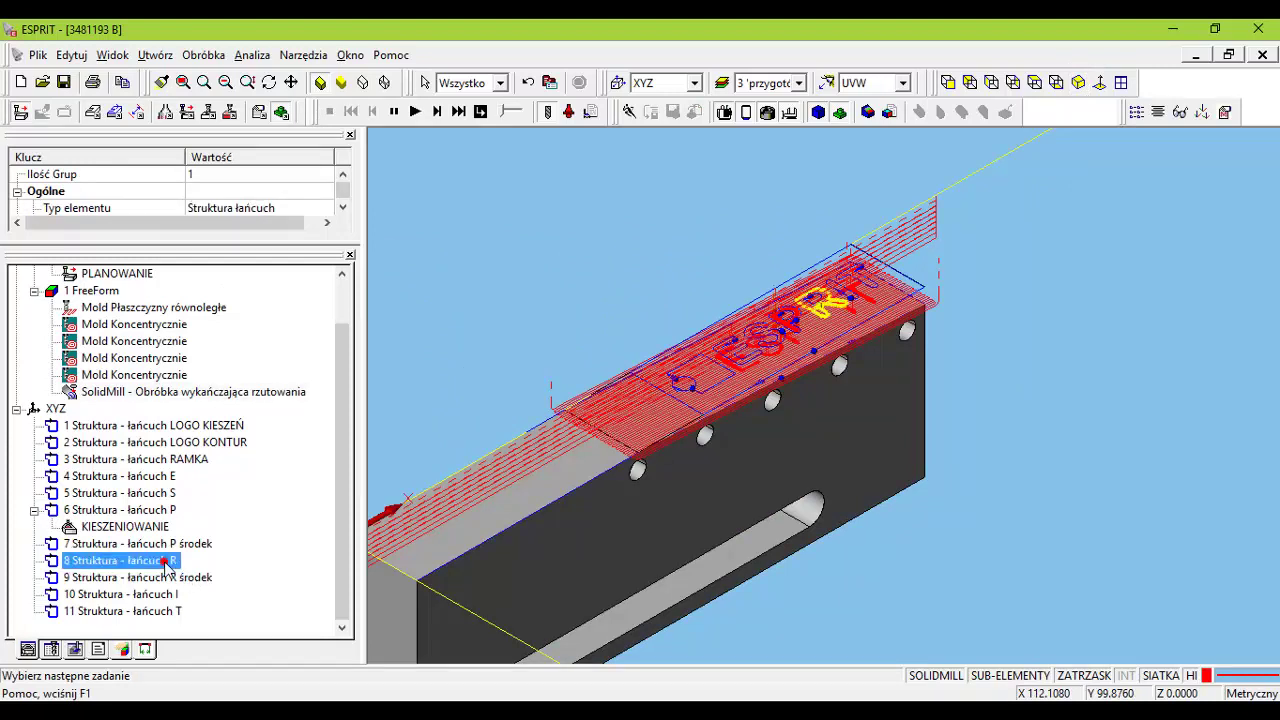
left_click(186, 112)
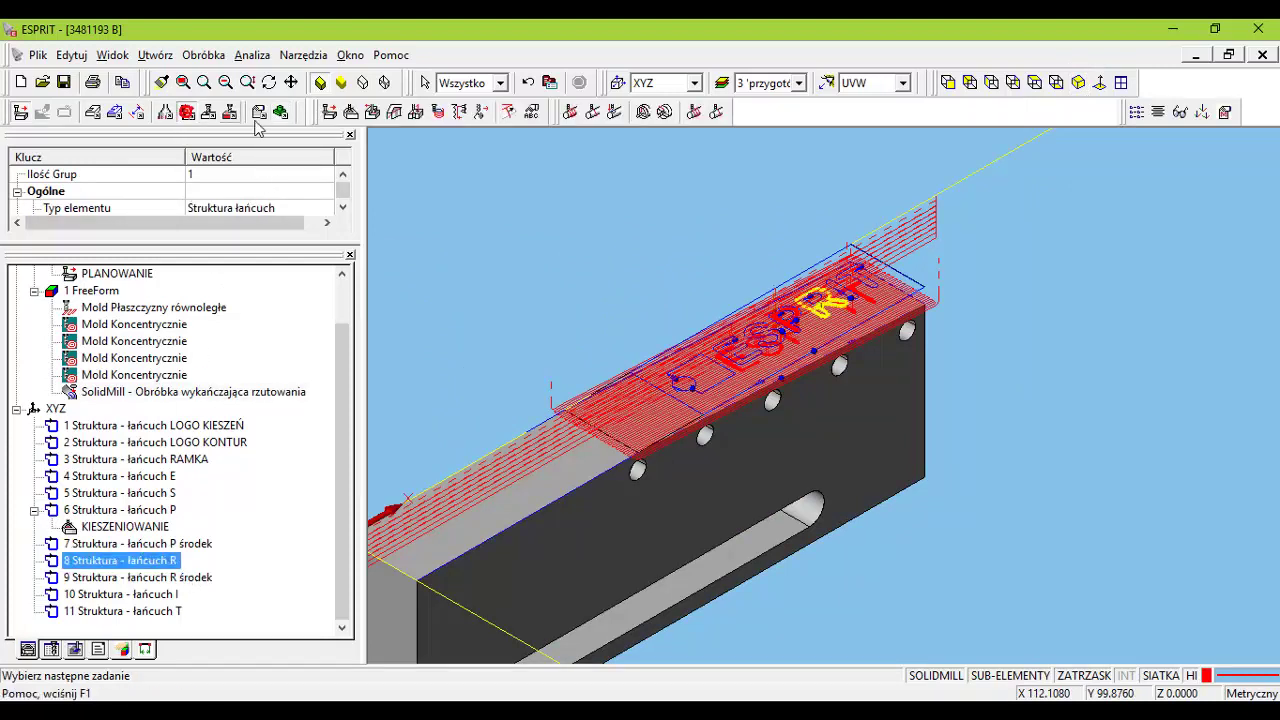
left_click(350, 113)
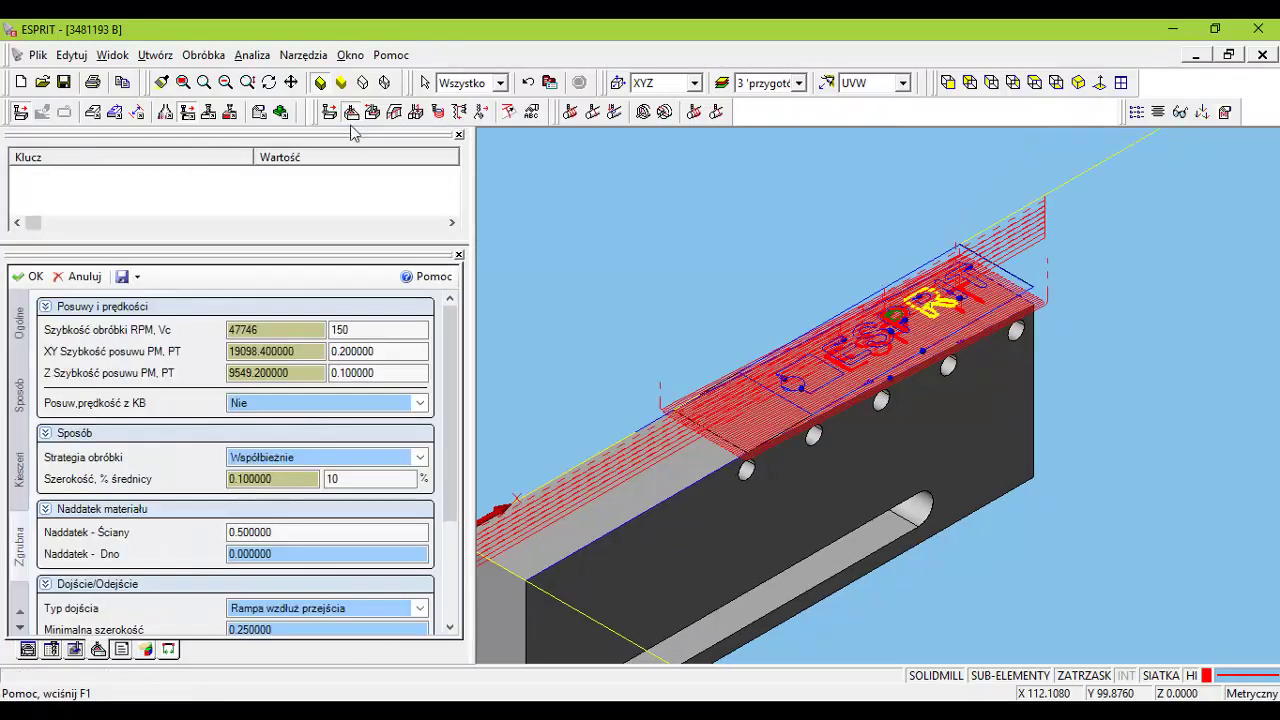
- Replace the leftover P island with the R środek inner chain and confirm
left_click(20, 462)
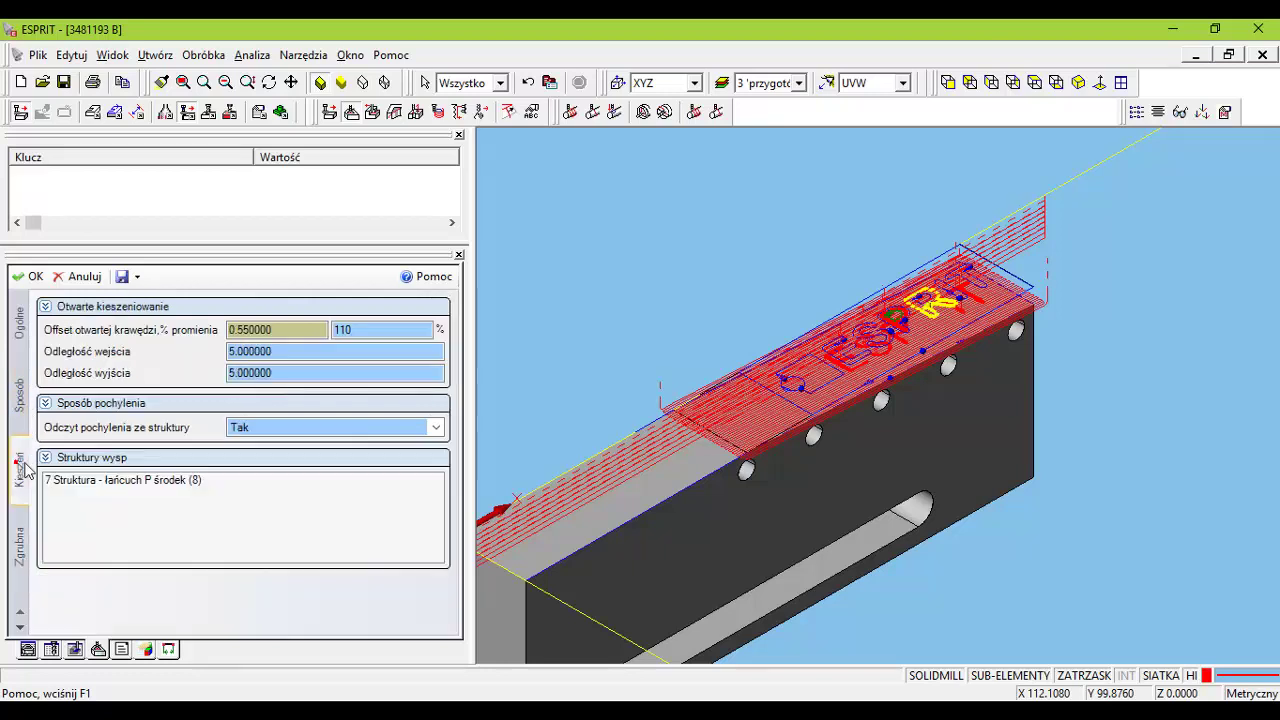
left_click(131, 482)
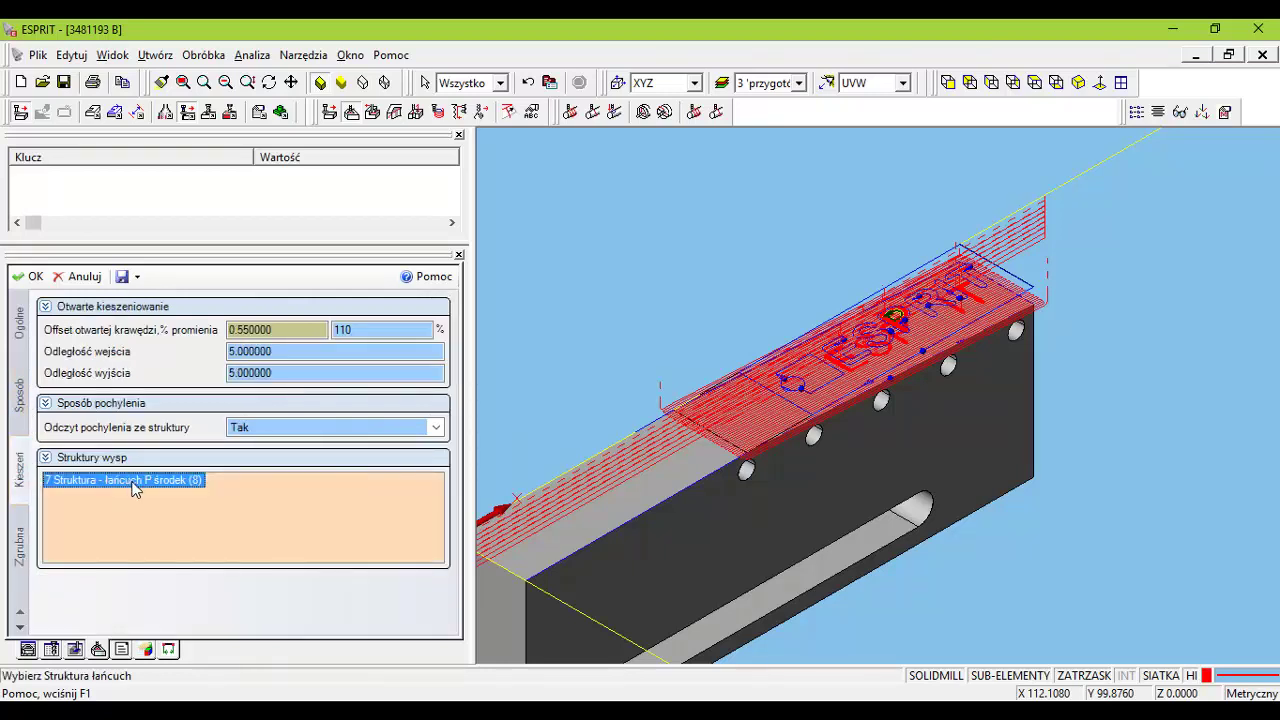
key("Delete")
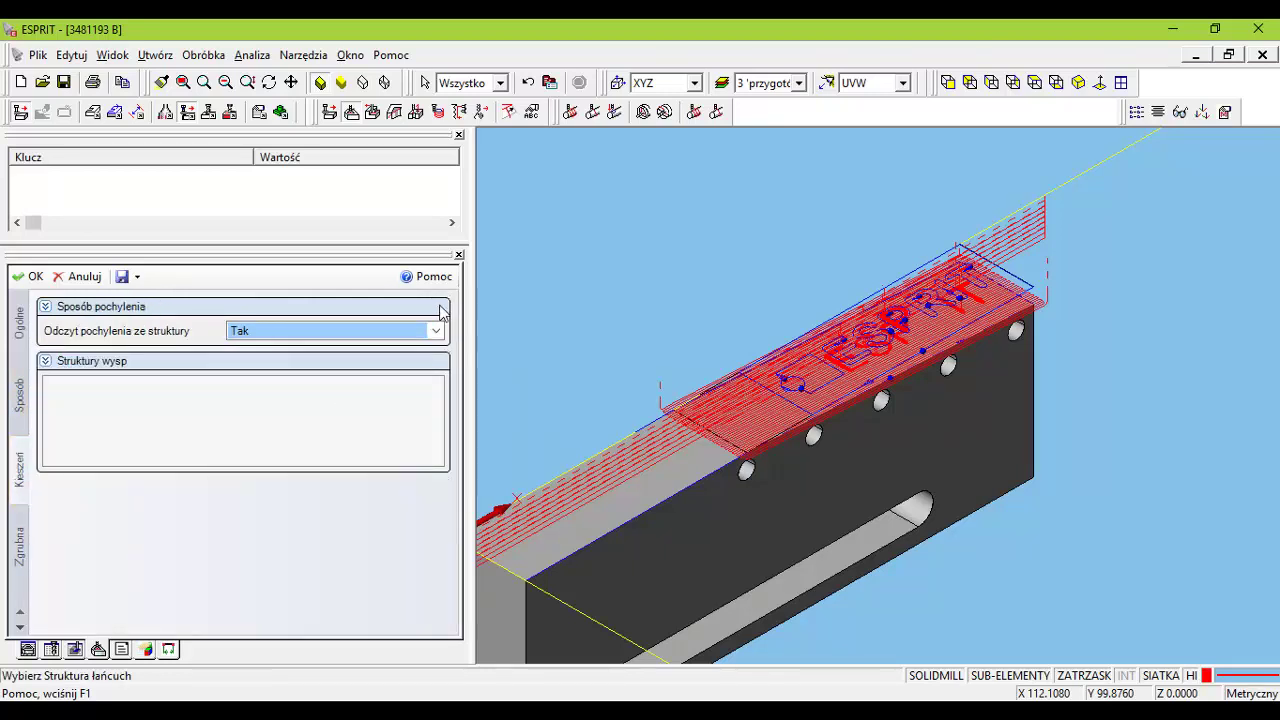
scroll(798, 348, "up", 2)
scroll(798, 348, "up", 3)
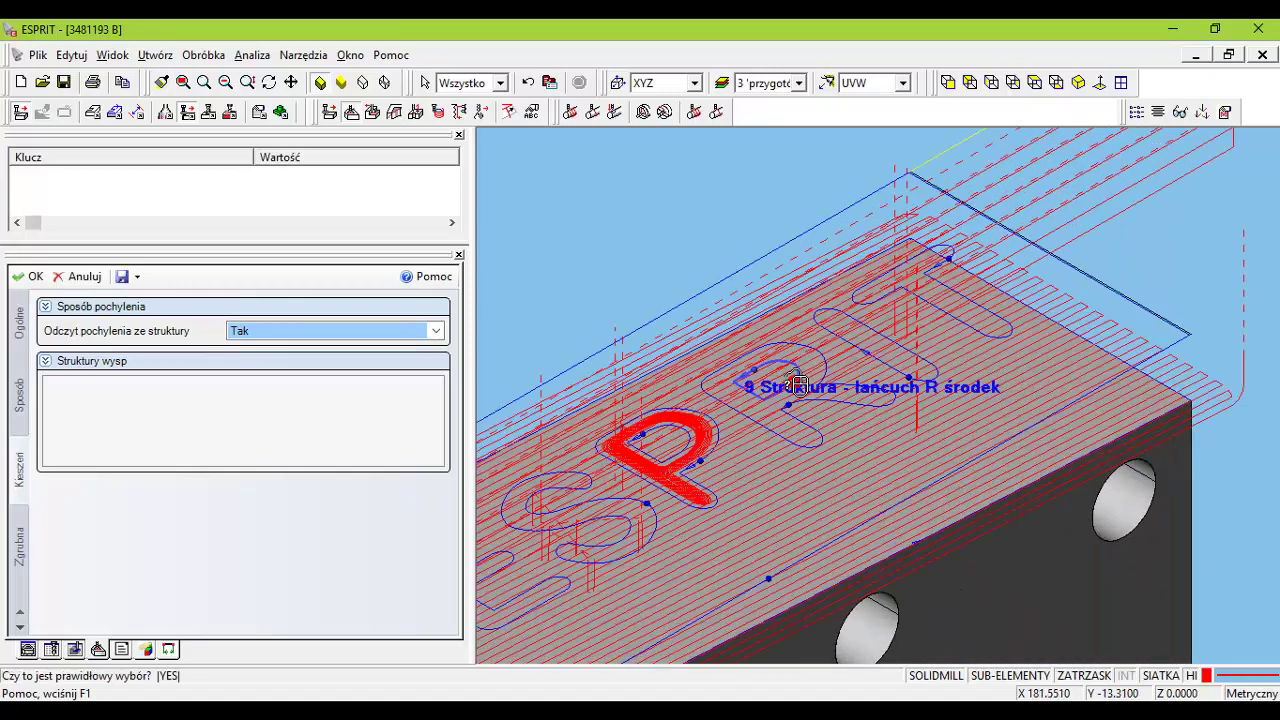
left_click(795, 379)
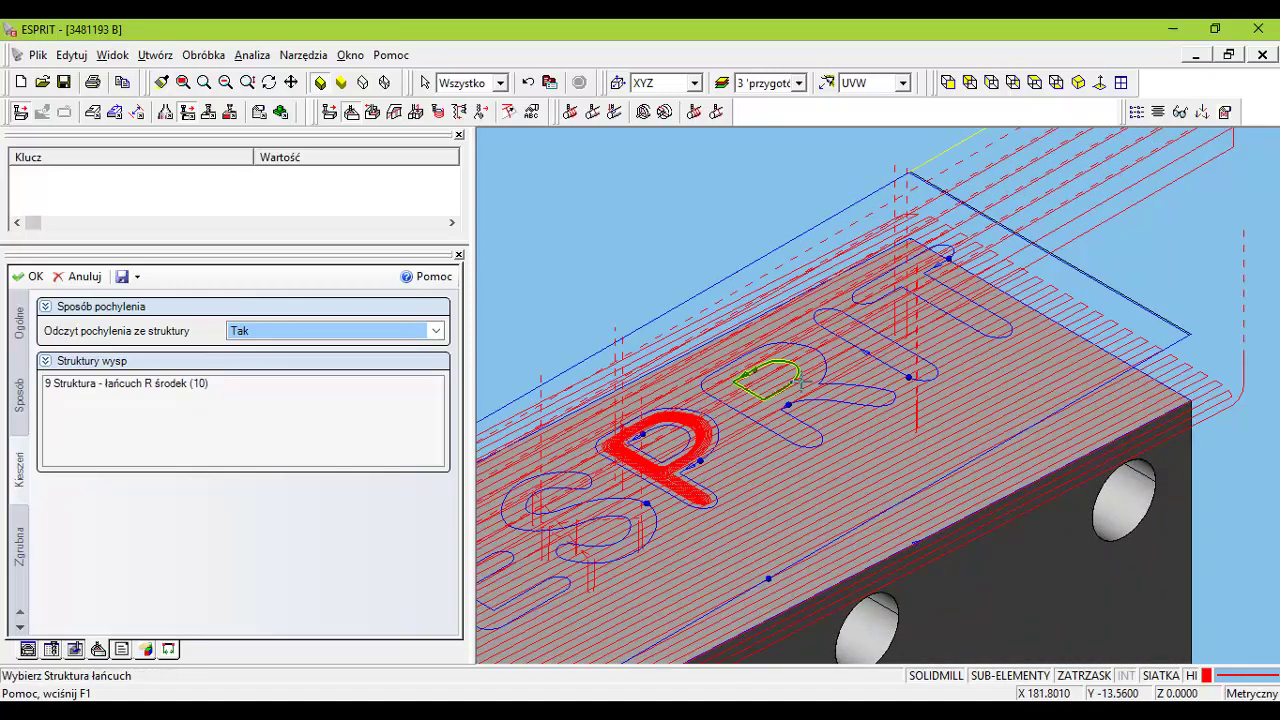
left_click(31, 276)
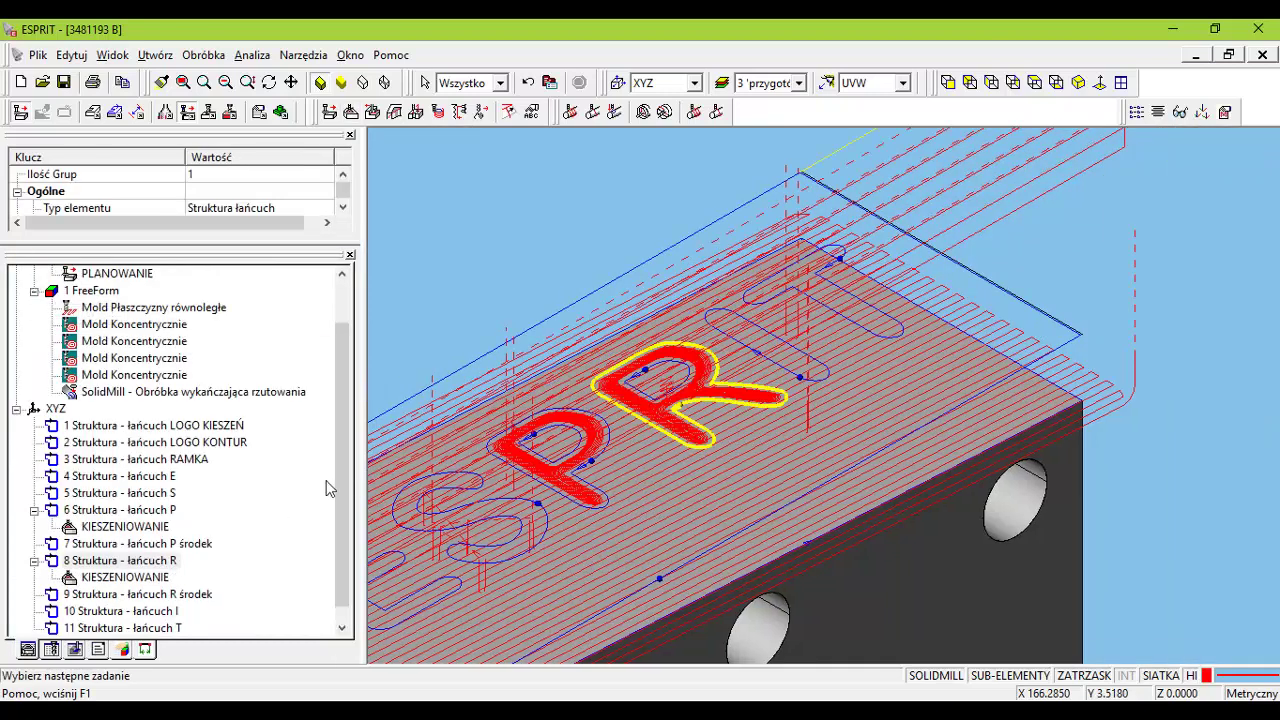
- Start a new Wykańczanie projektowania operation in the 1 FreeForm group
left_click(209, 113)
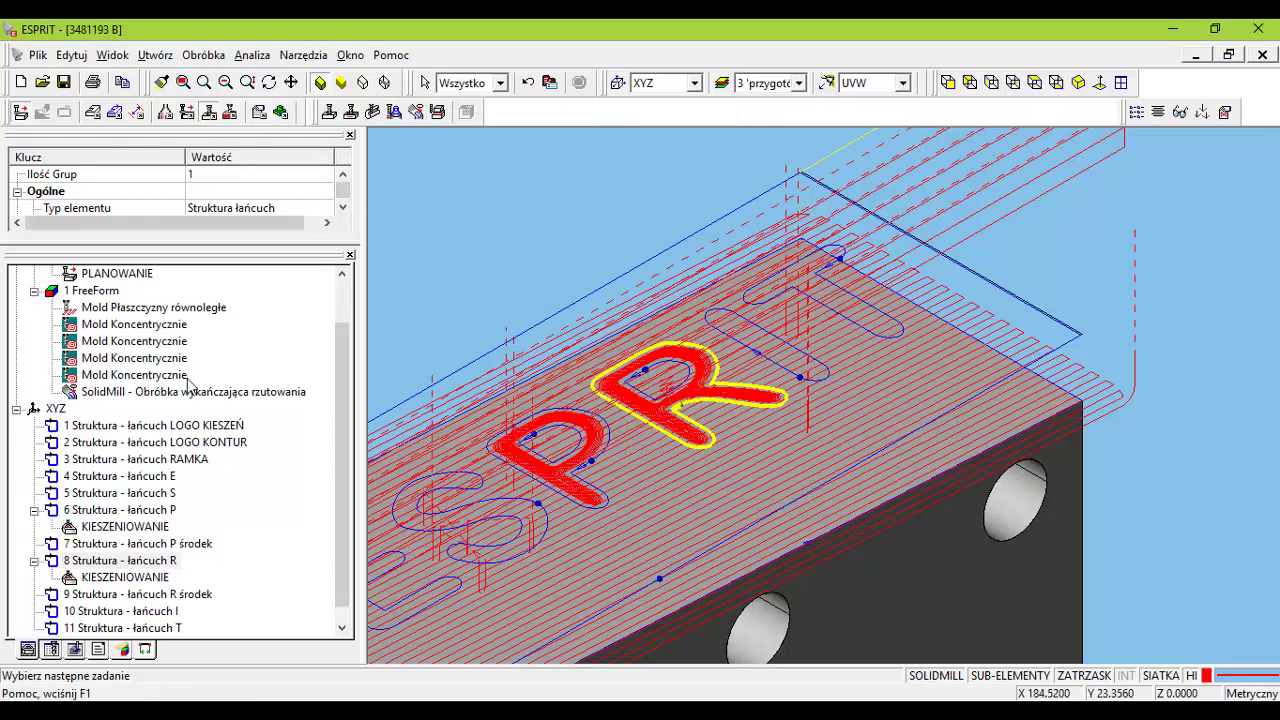
left_click(117, 291)
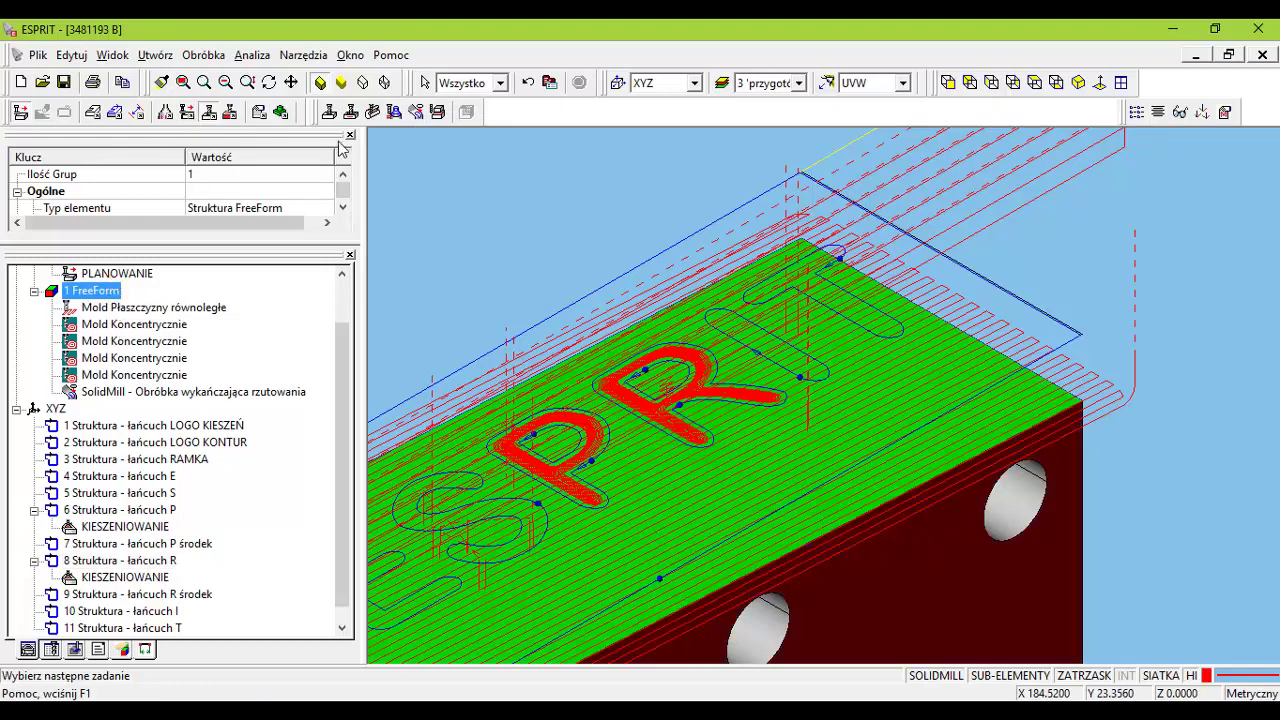
left_click(416, 112)
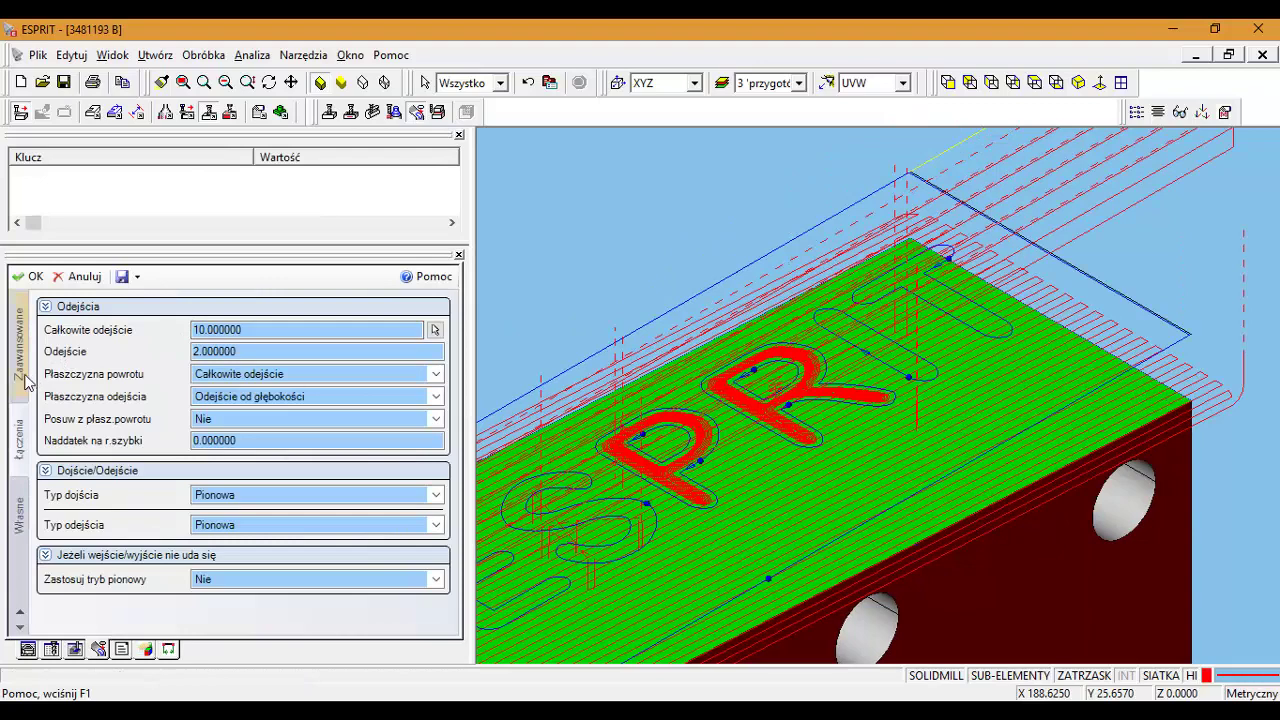
left_click(18, 612)
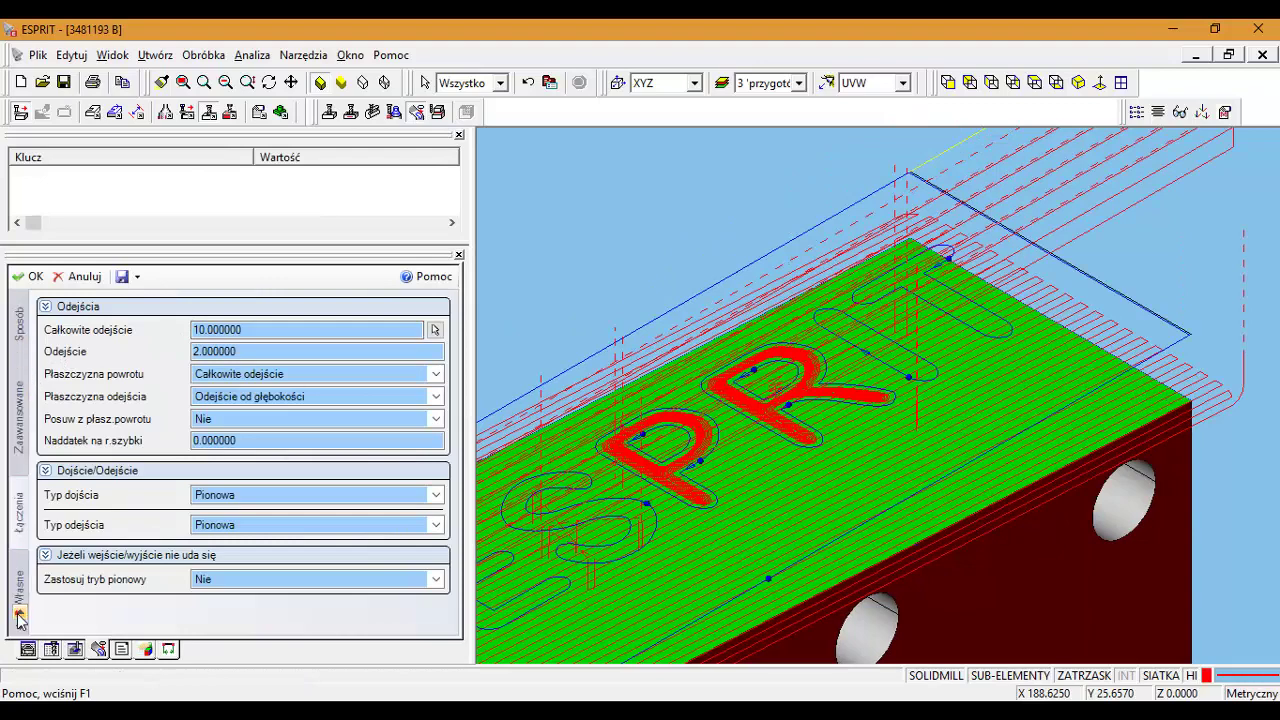
left_click(20, 330)
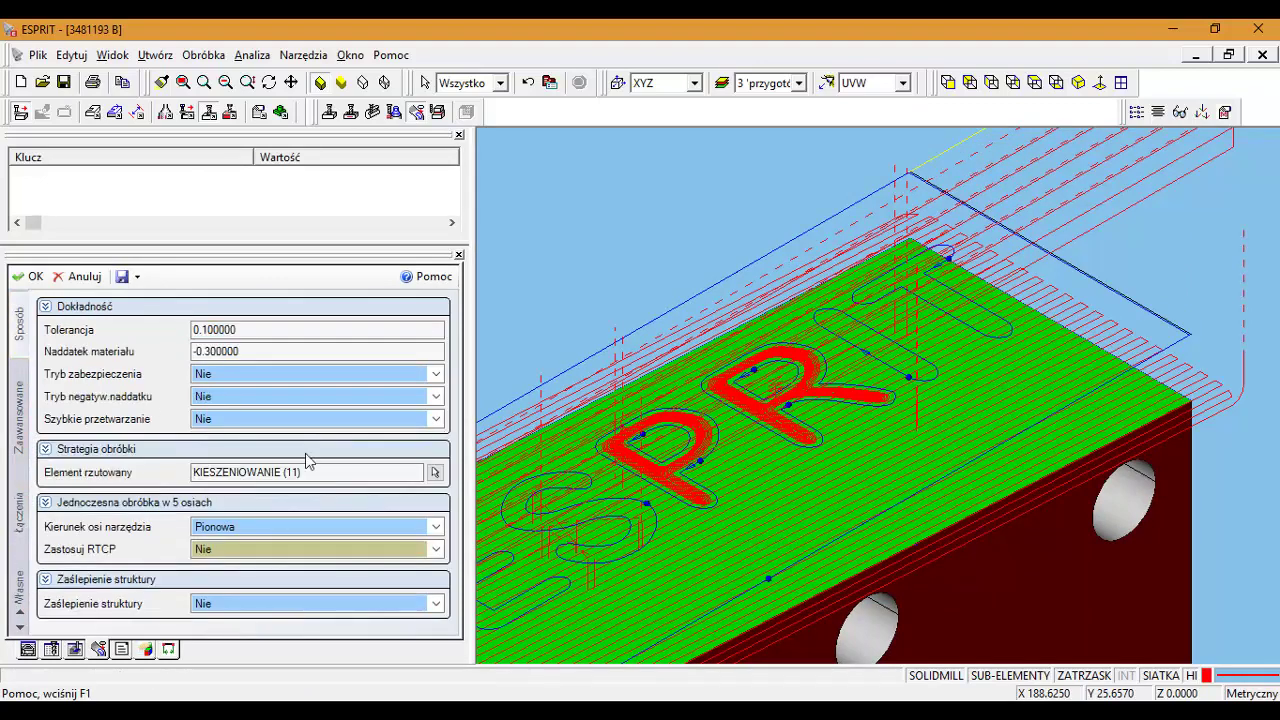
- Set Element rzutowany to the R pocket KIESZENIOWANIE (13) and confirm
left_click(435, 472)
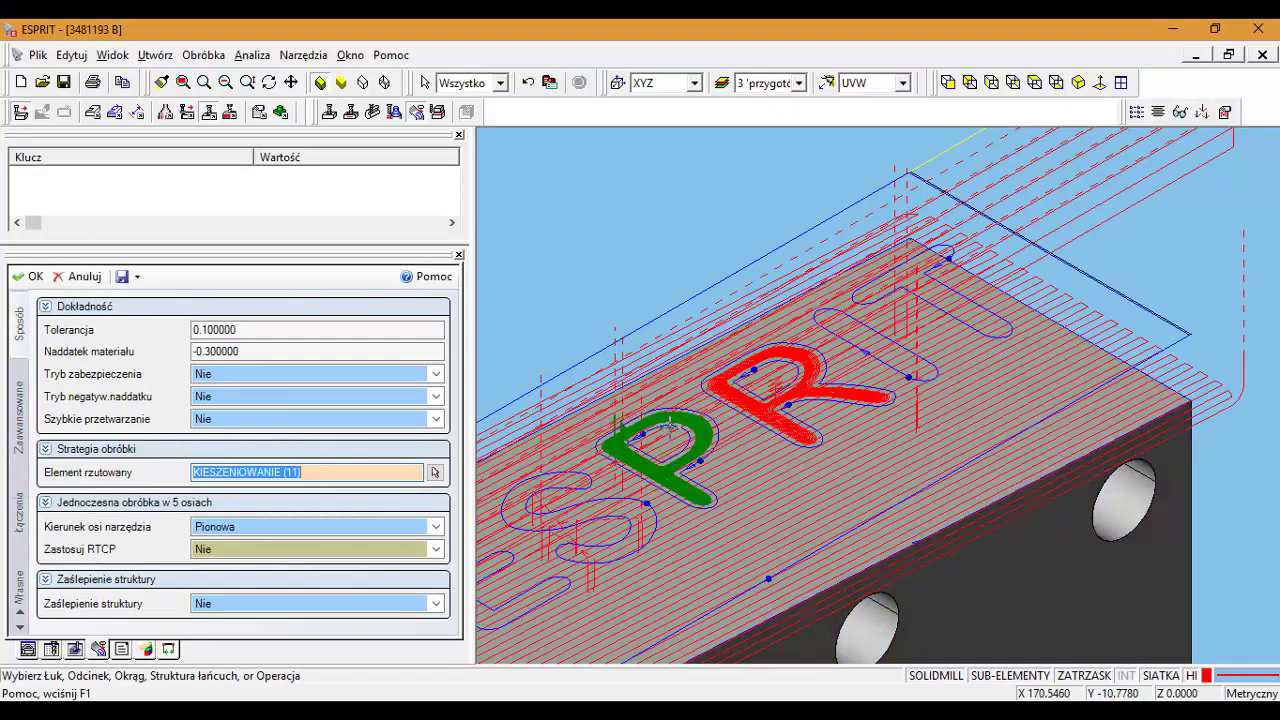
left_click(720, 384)
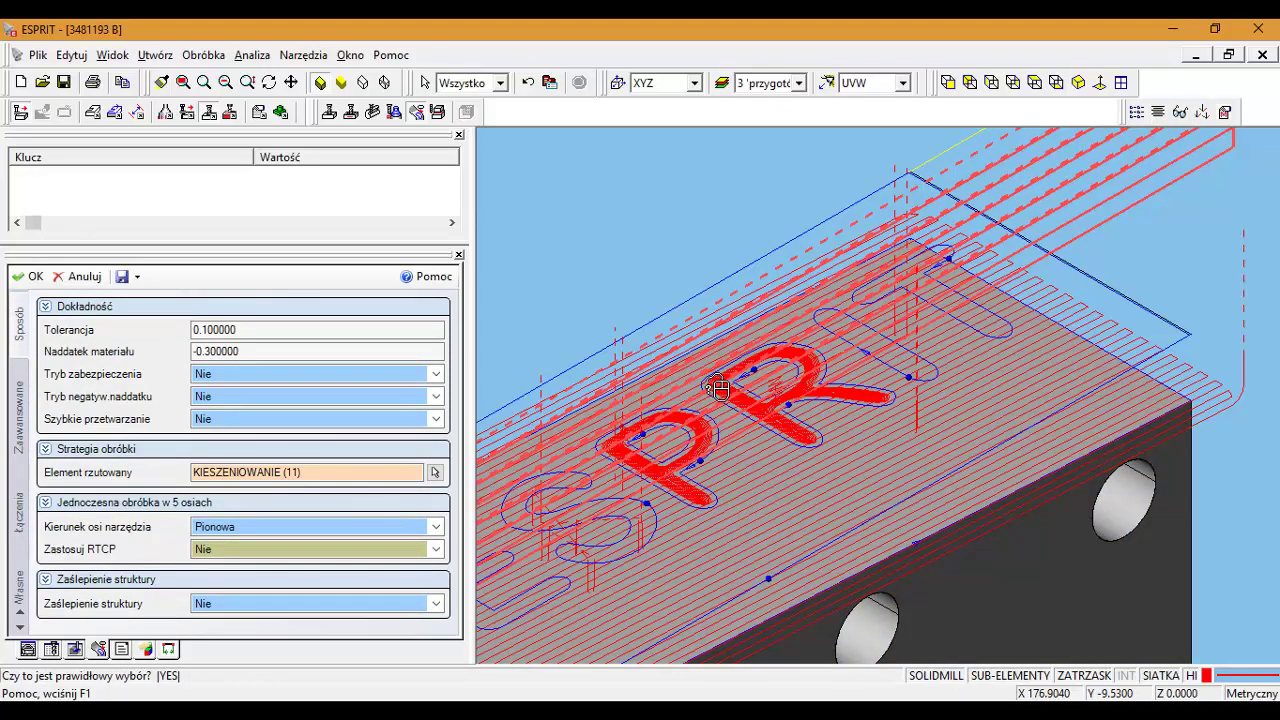
left_click(719, 385)
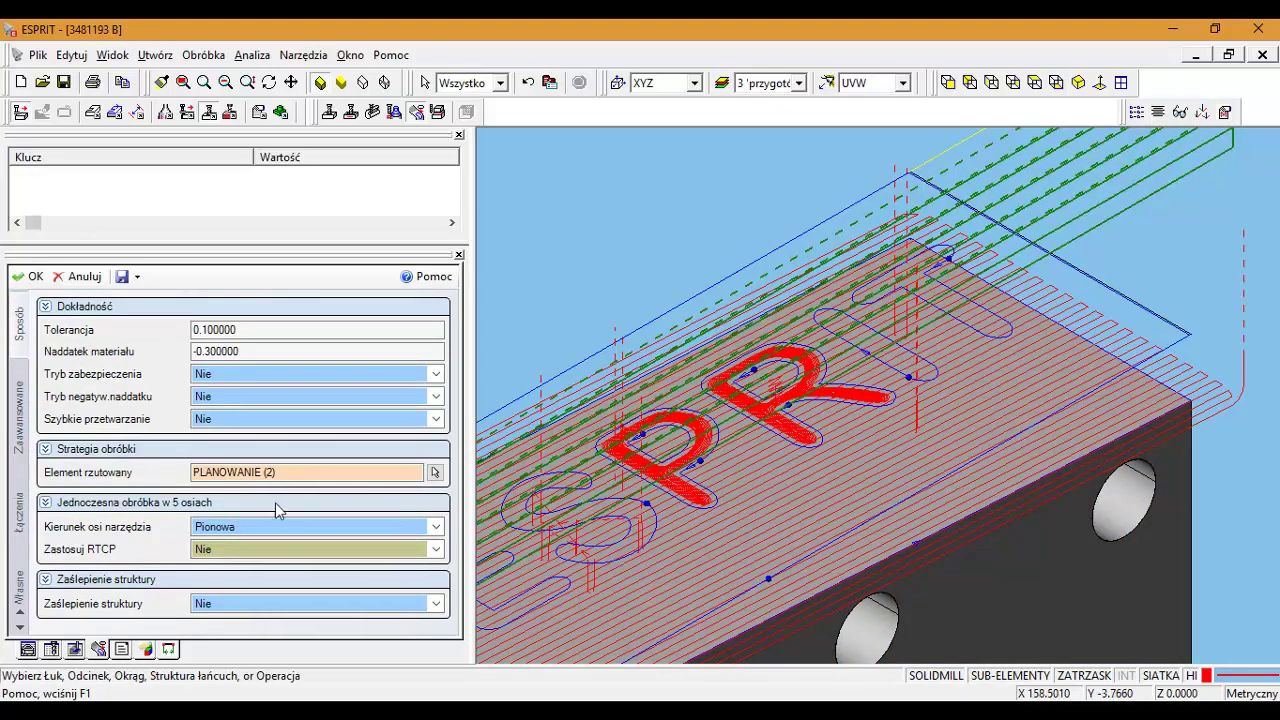
left_click(434, 472)
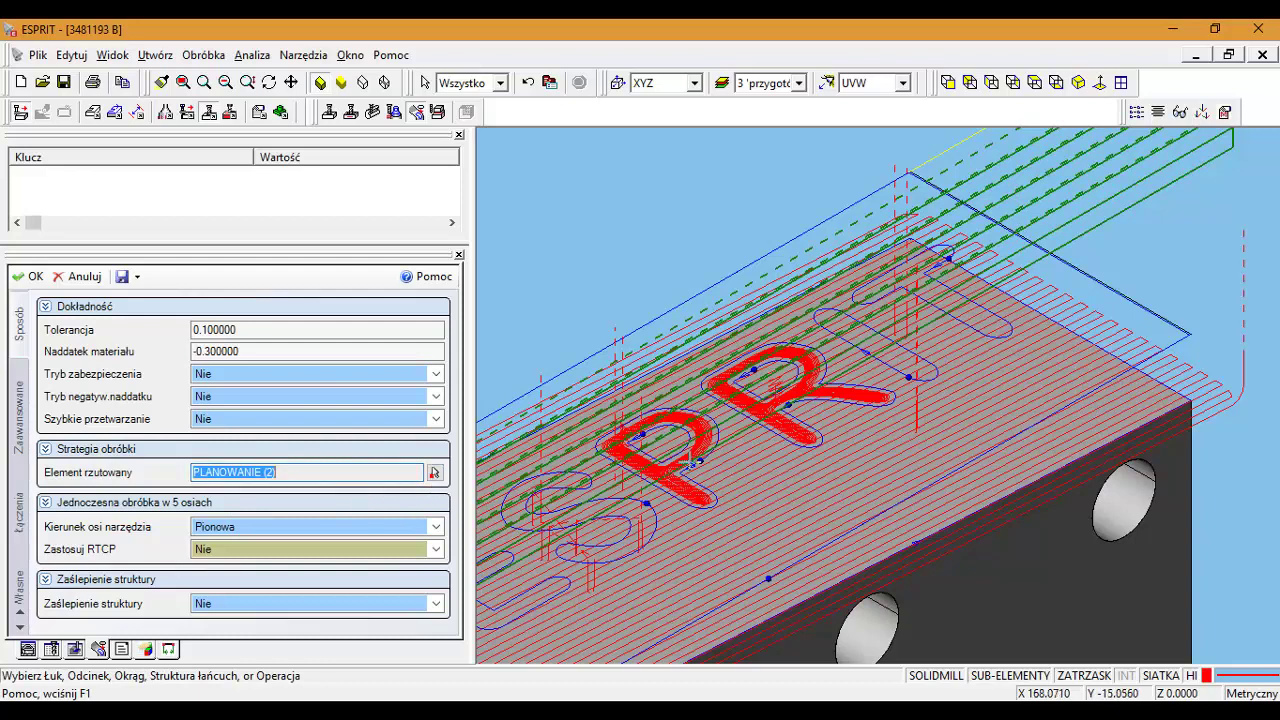
left_click(783, 424)
left_click(783, 430)
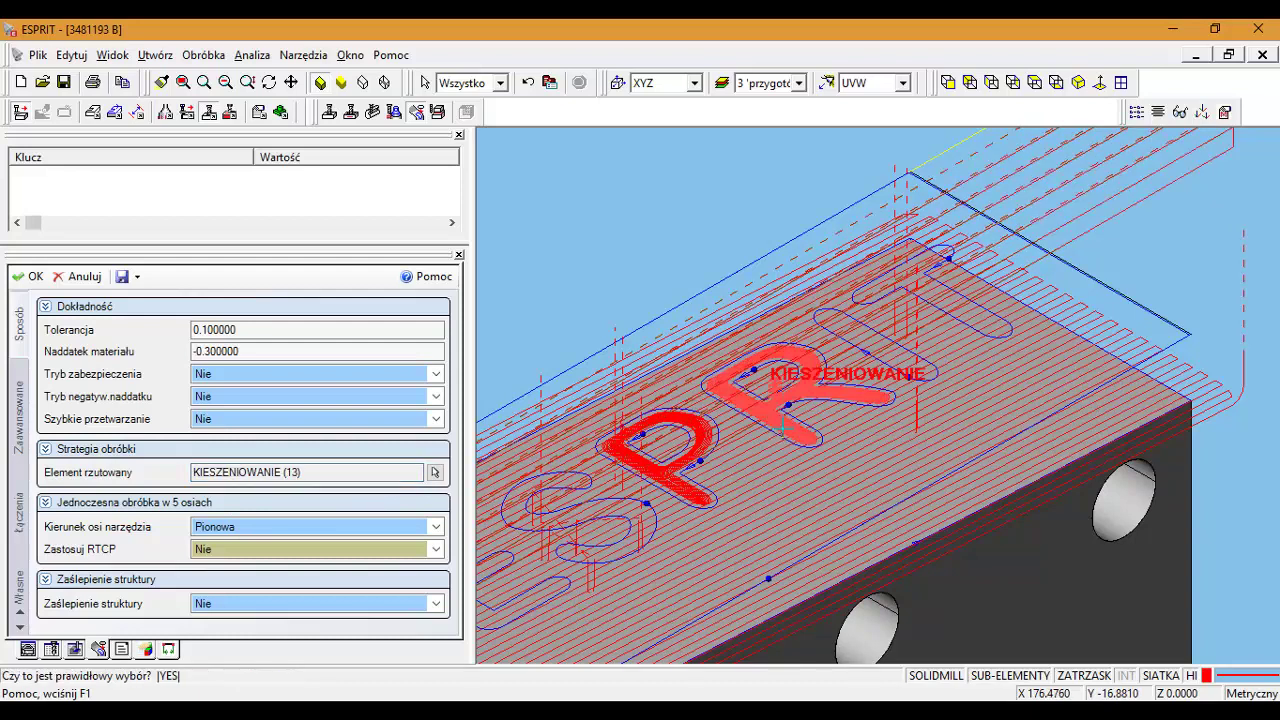
left_click(31, 279)
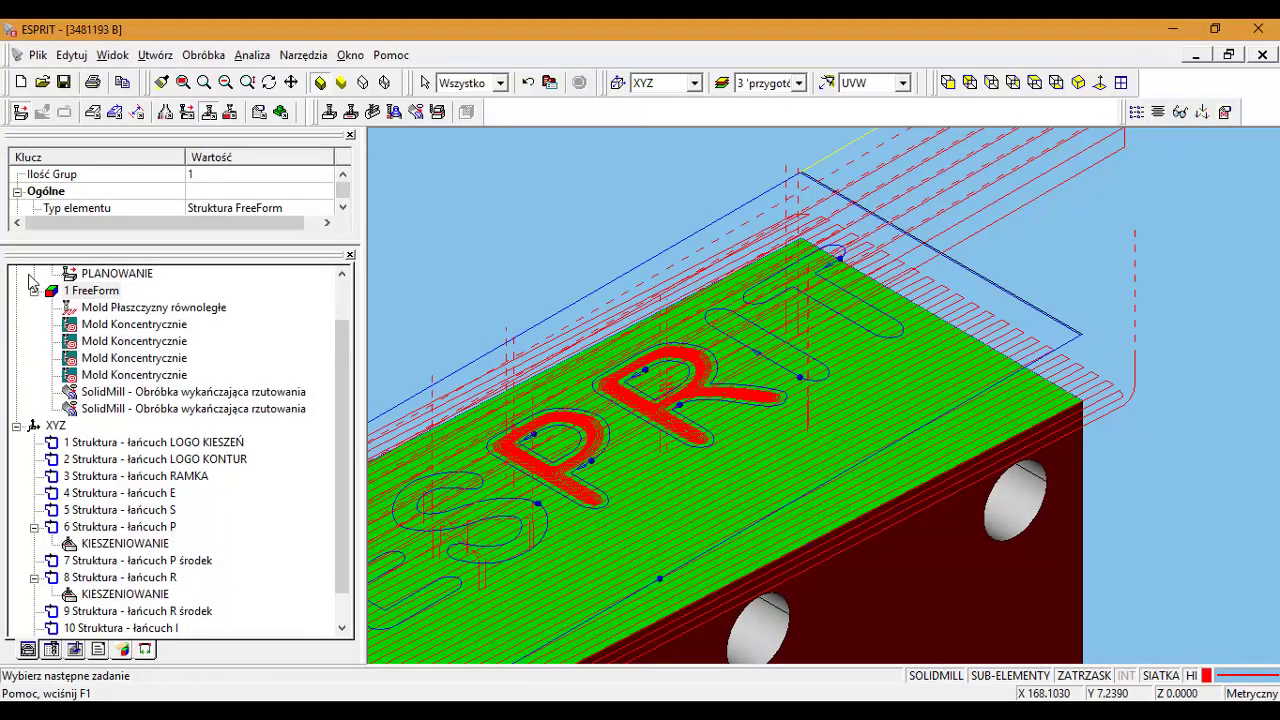
- Simulate the new SolidMill projection finishing operation, following the lettering as the R is cut
mouse_move(520, 490)
middle_mouse_down()
mouse_move(655, 445)
mouse_move(656, 458)
middle_mouse_up()
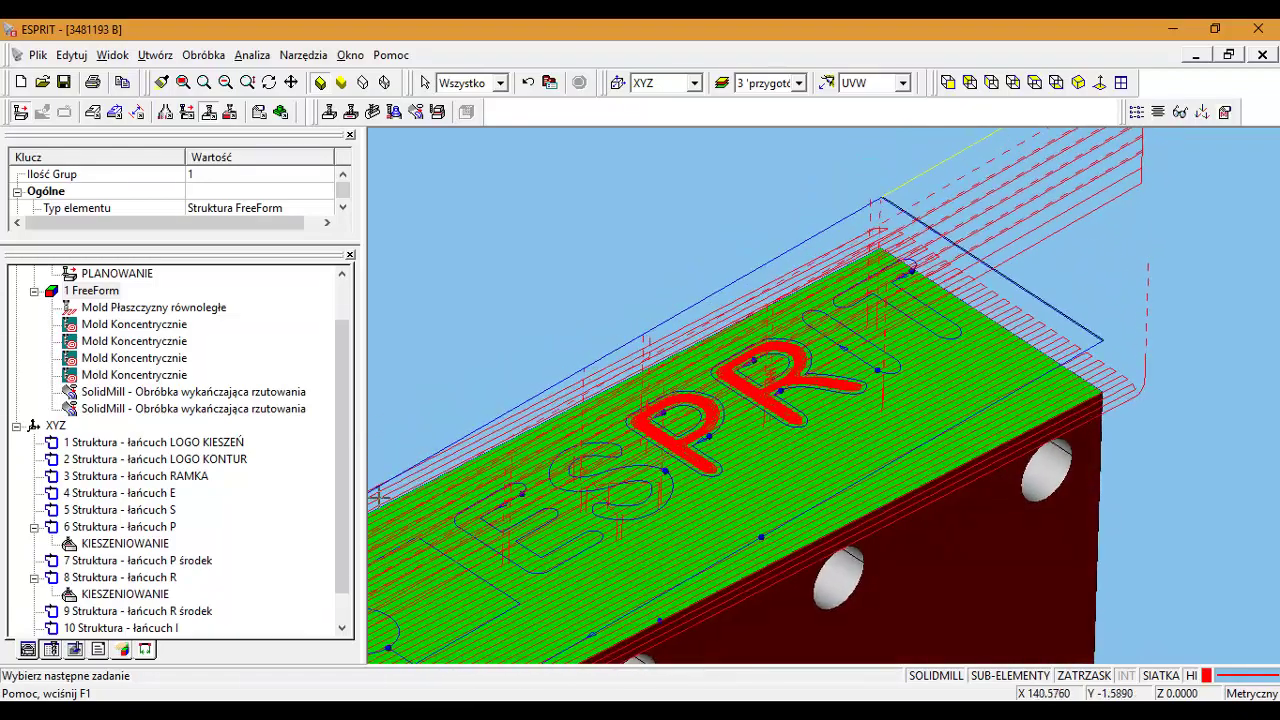
left_click(203, 409)
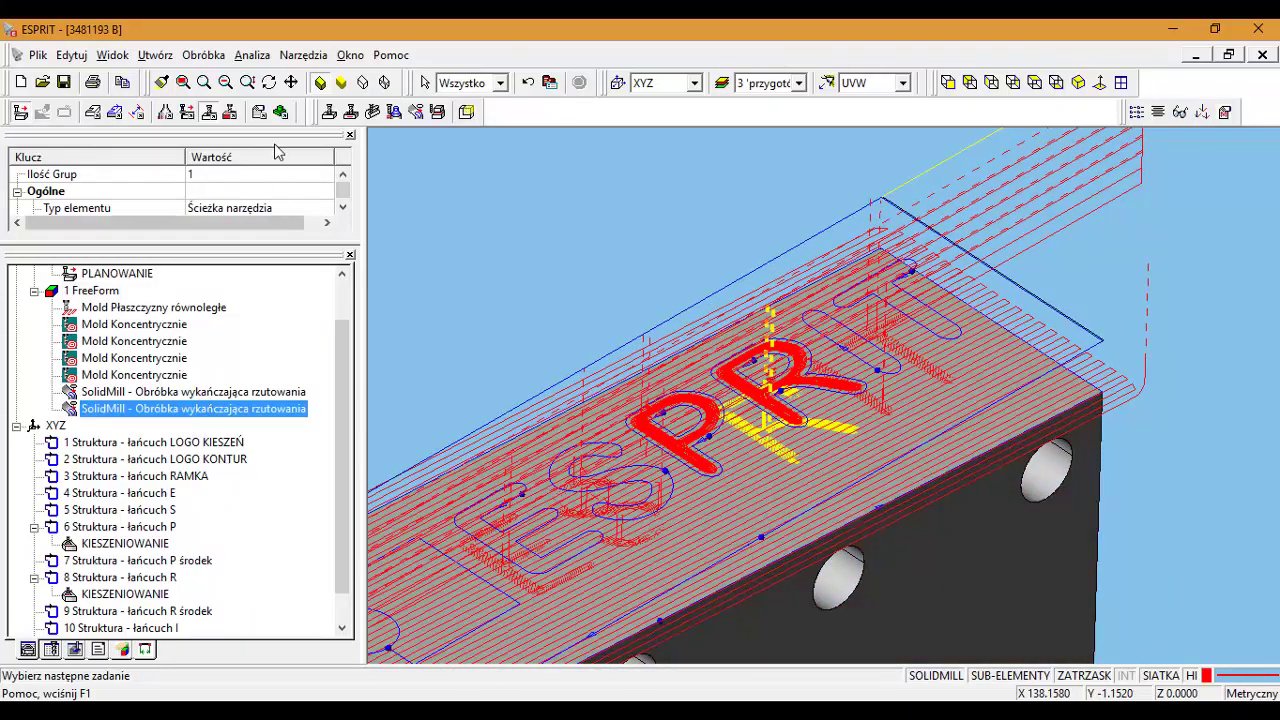
left_click(281, 113)
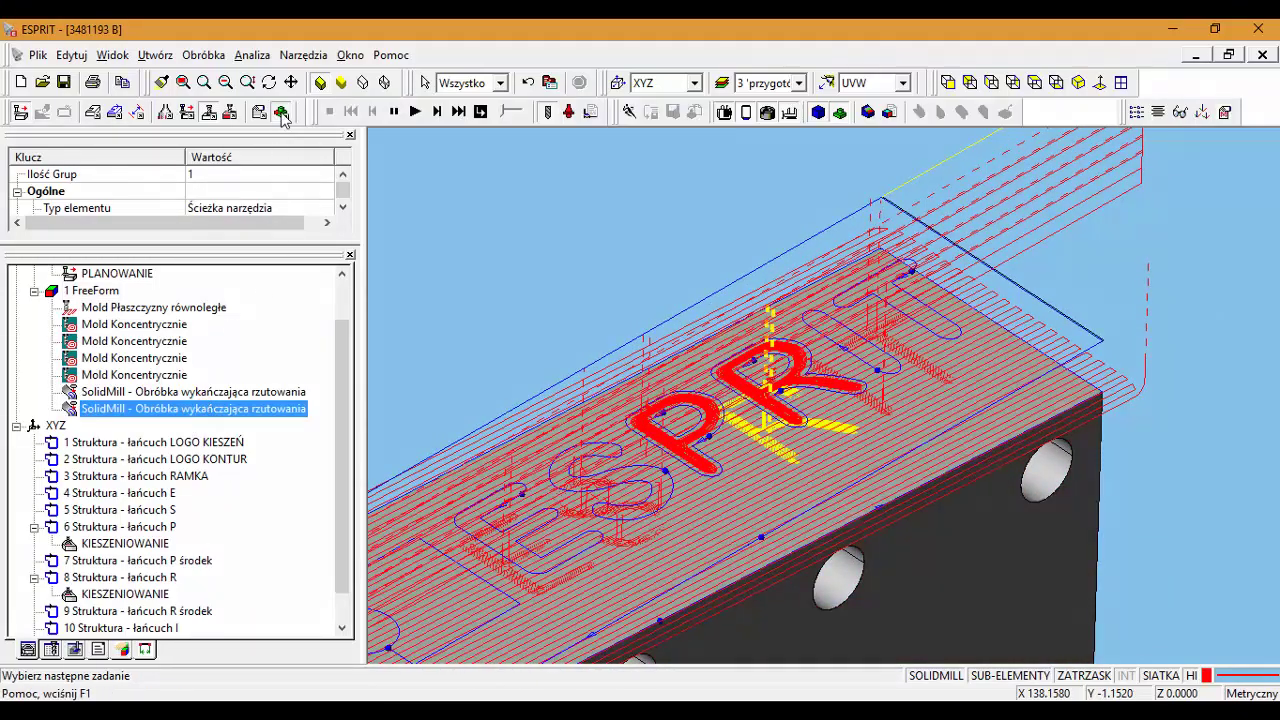
left_click(415, 113)
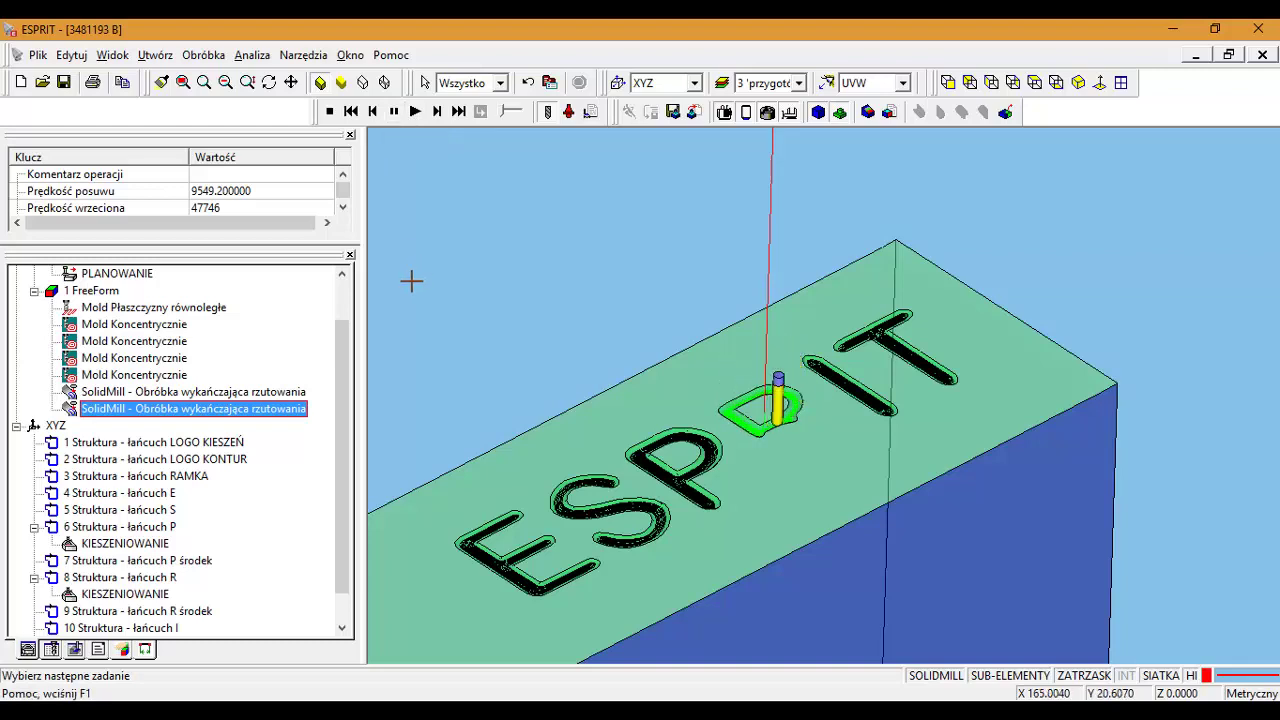
middle_click_drag(466, 400, 655, 392)
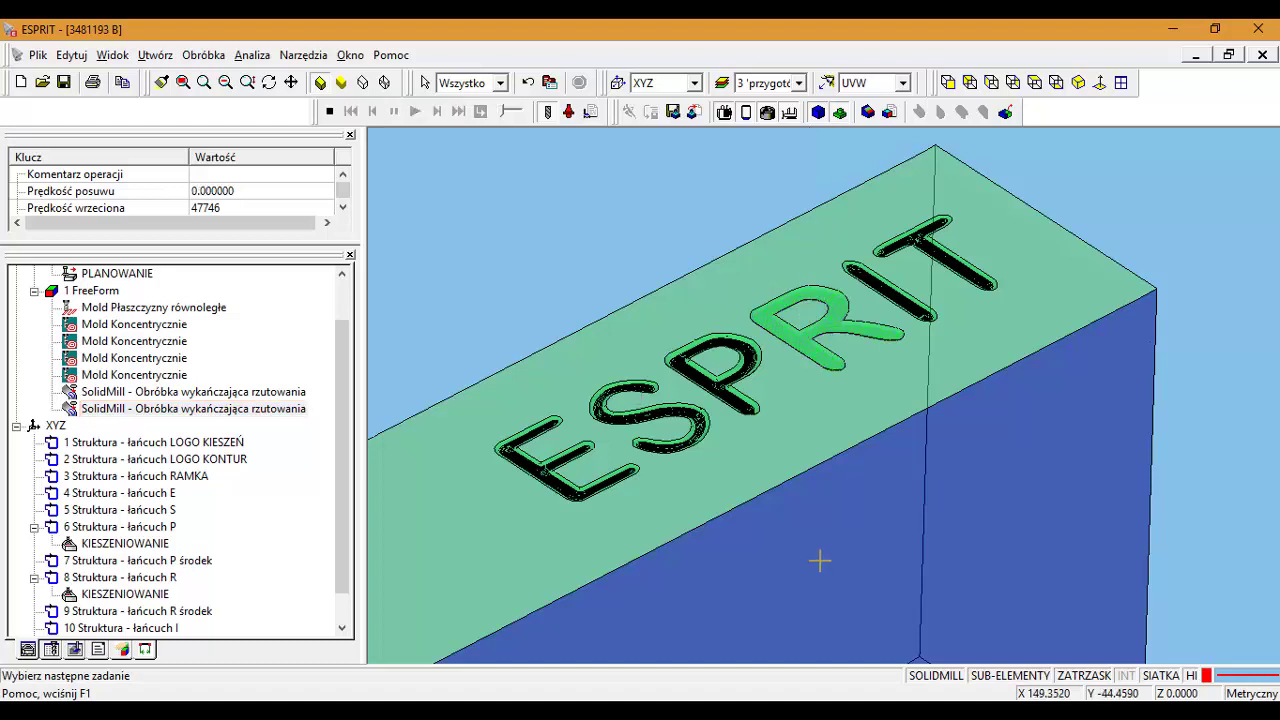
- Stop the simulation and rerun it from the top view to check all six letters
left_click(329, 113)
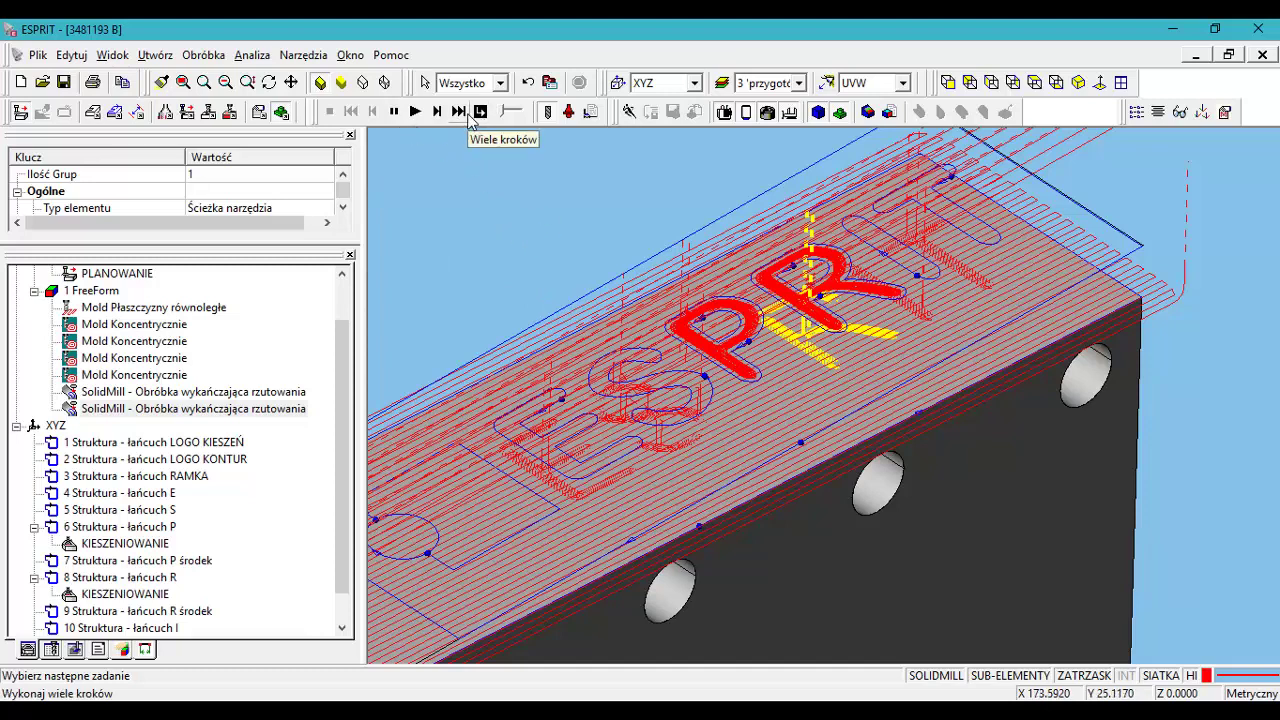
left_click(469, 114)
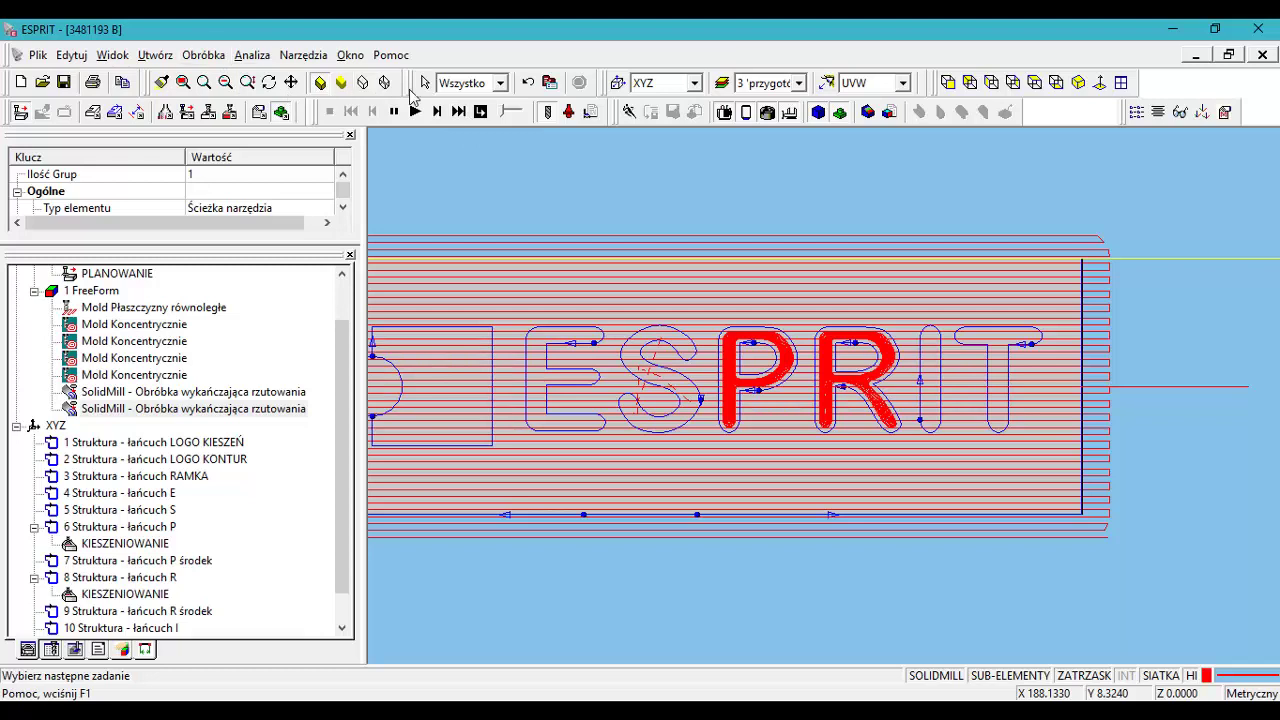
left_click(481, 113)
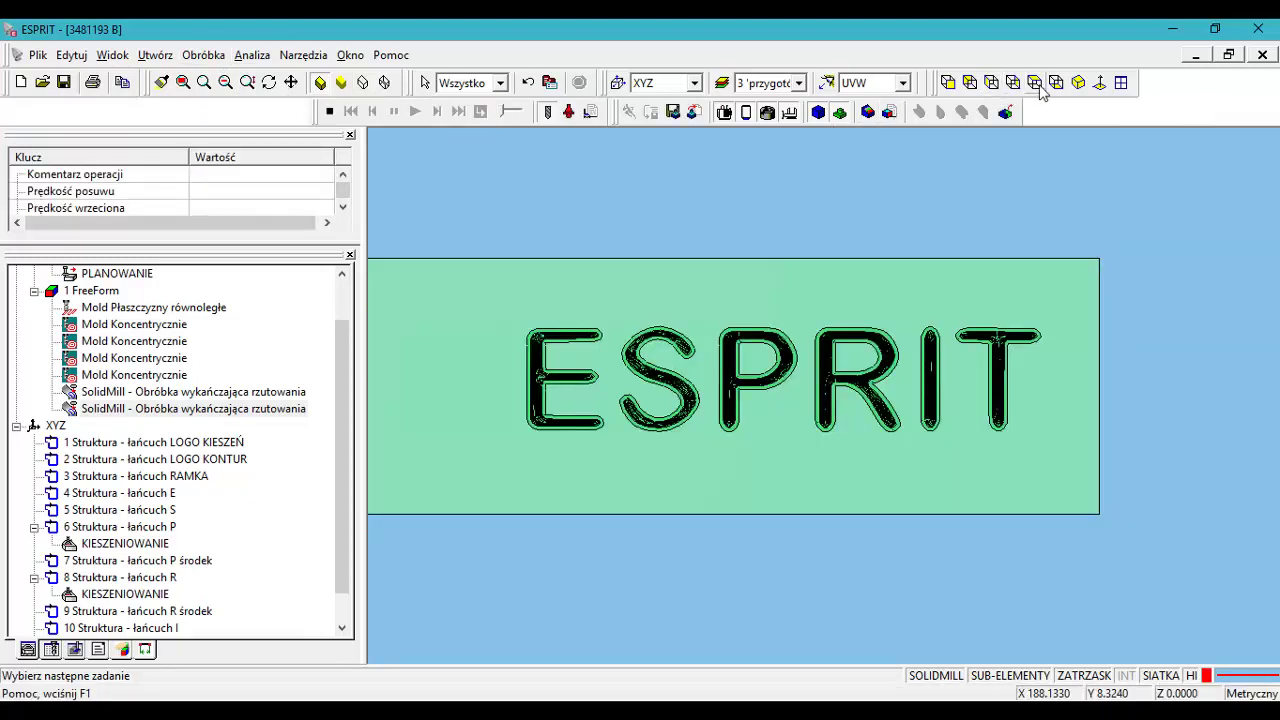
- Switch to the Izometryczny view and leave the simulation for the toolpath display
left_click(1079, 83)
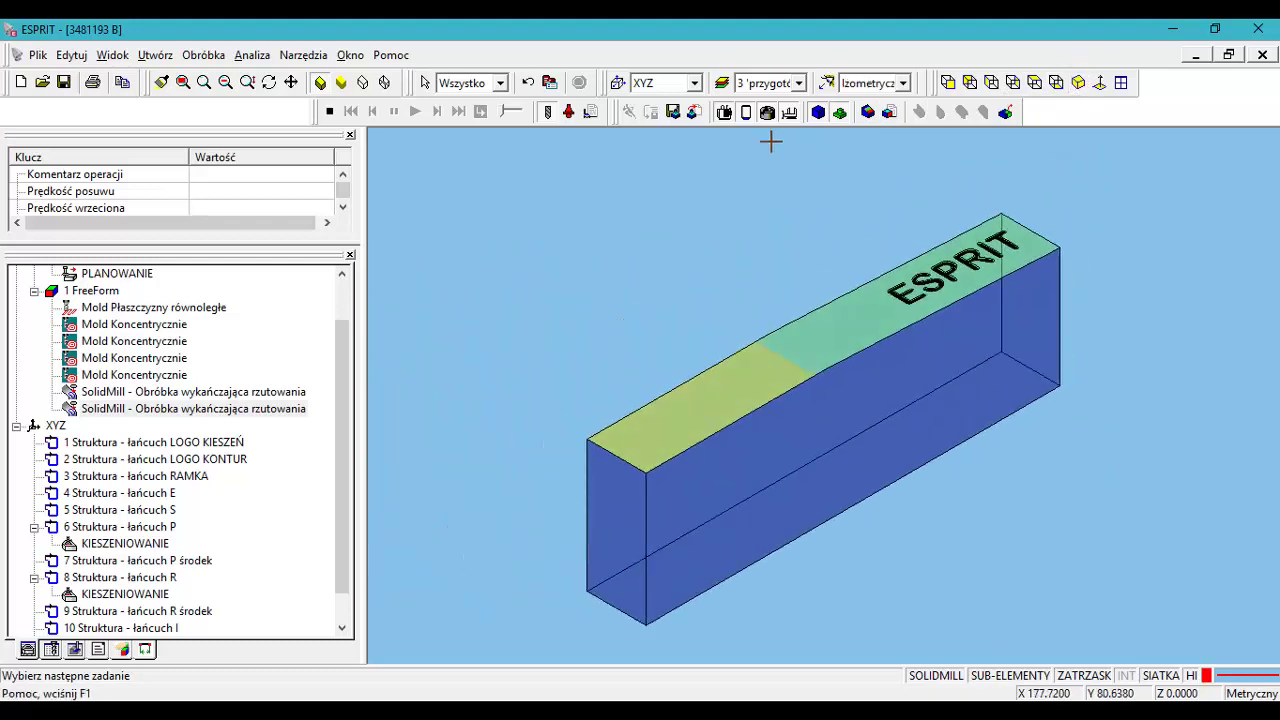
left_click(328, 112)
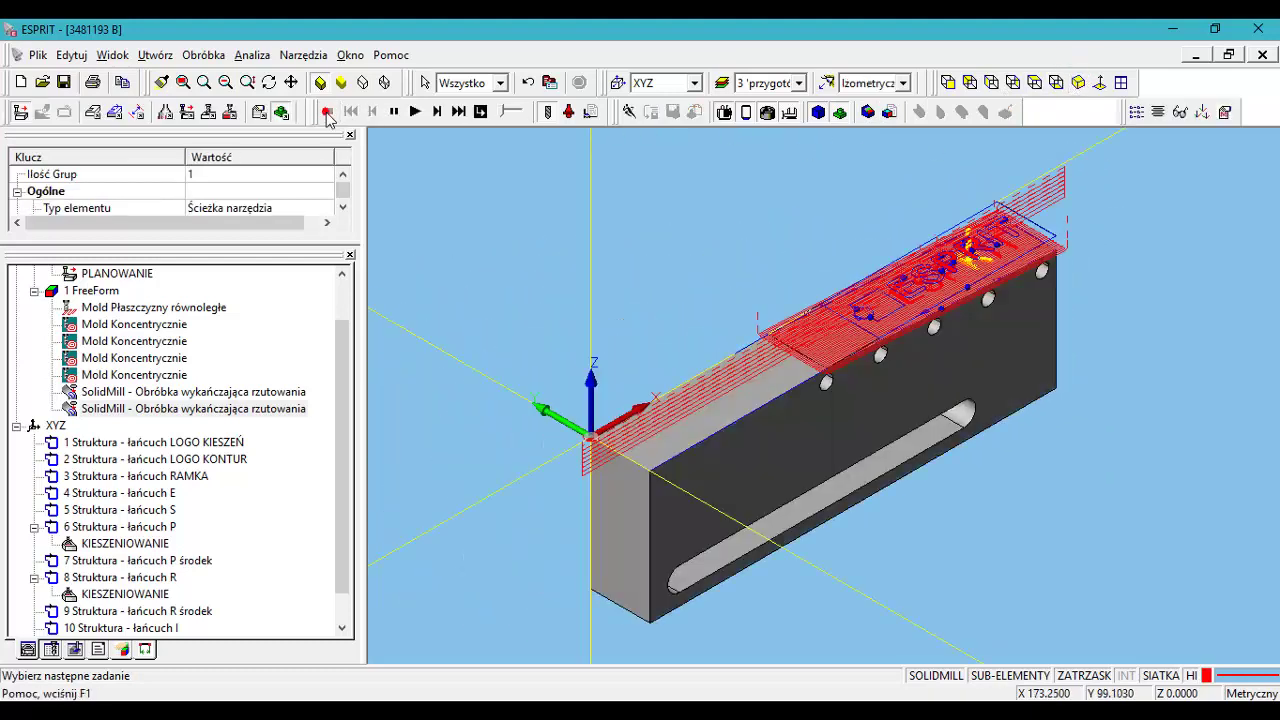
mouse_move(340, 343)
left_mouse_down()
mouse_move(340, 412)
mouse_move(342, 370)
left_mouse_up()
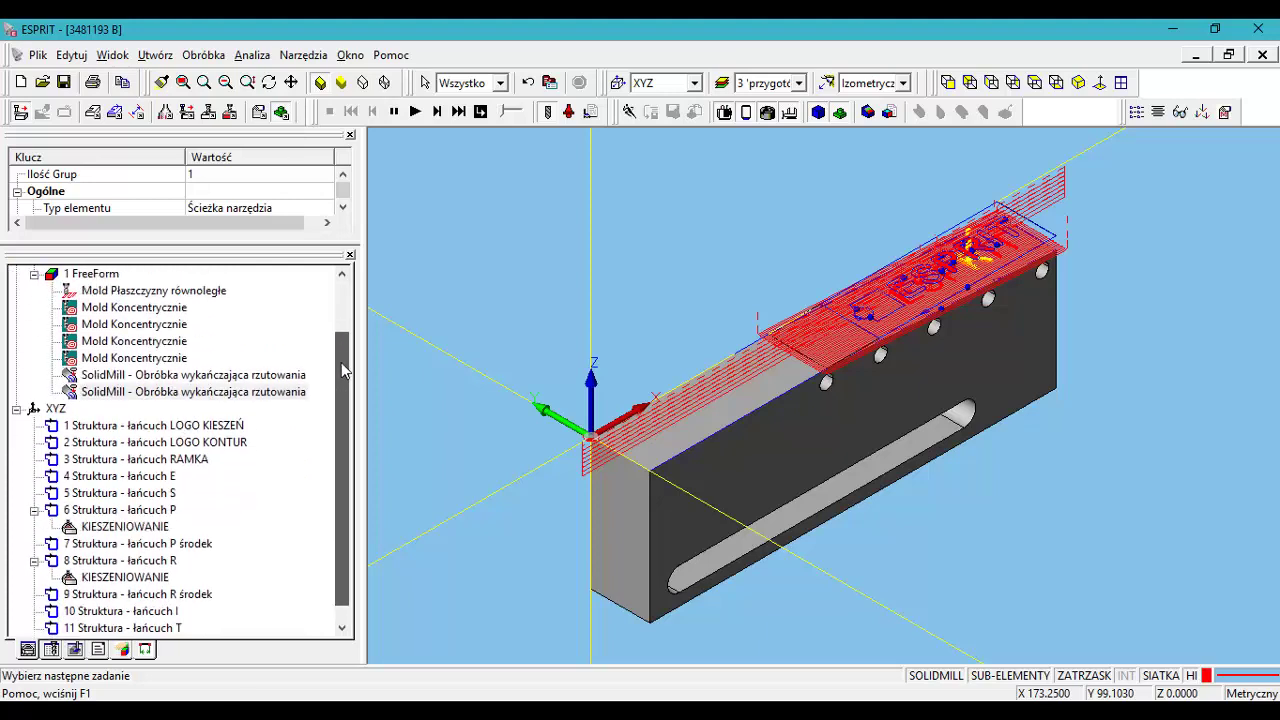
- Start a new Mold Koncentrycznie finishing operation for the LOGO KIESZEŃ chain in the FreeForm group
left_click(232, 425)
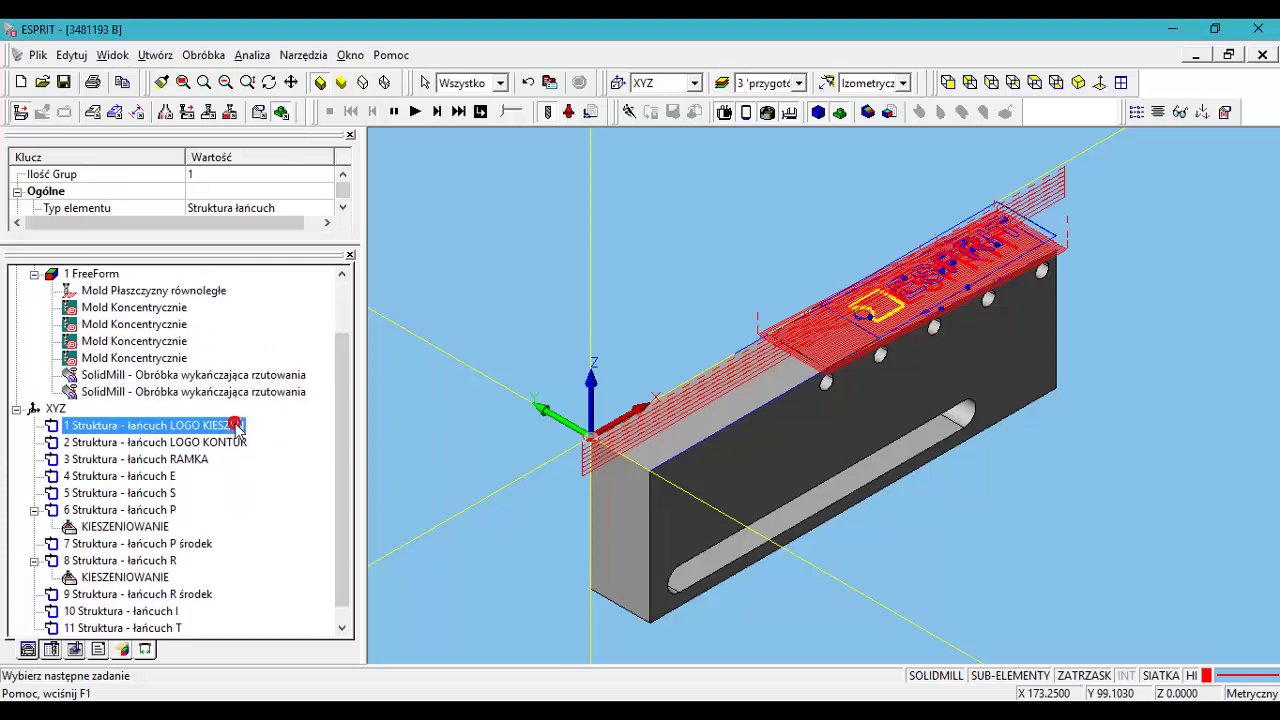
left_click(231, 112)
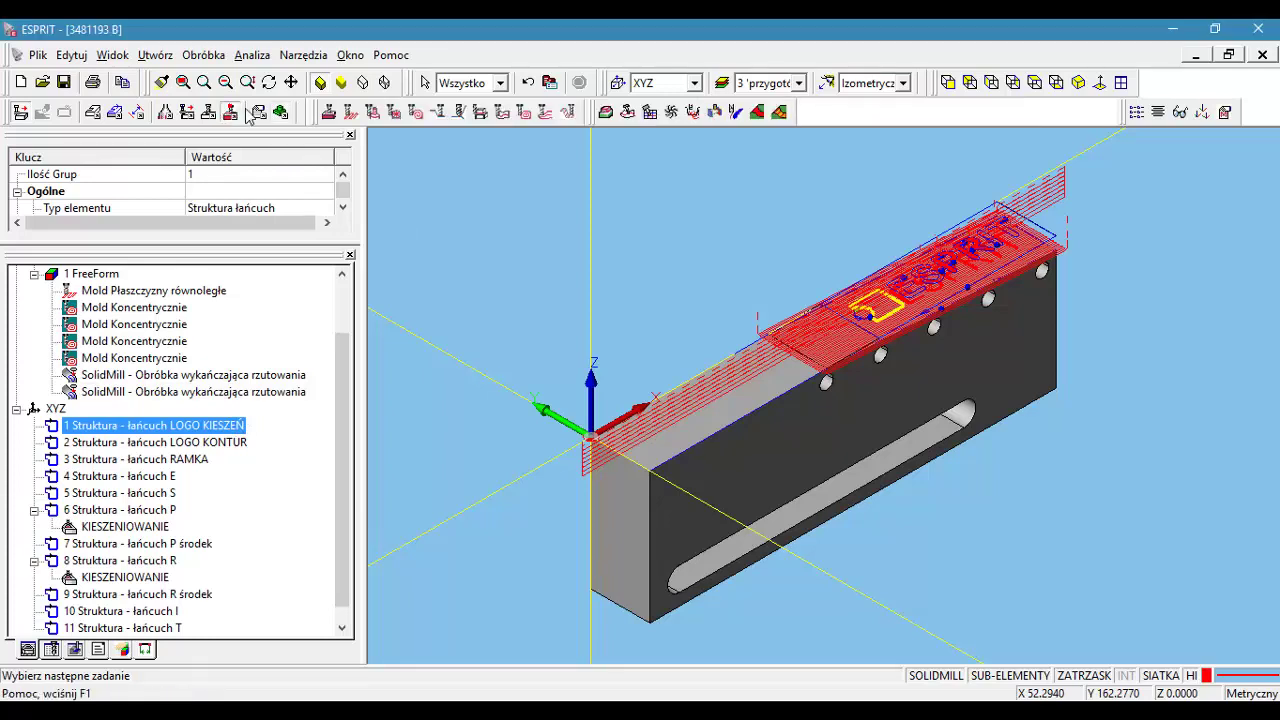
left_click(523, 112)
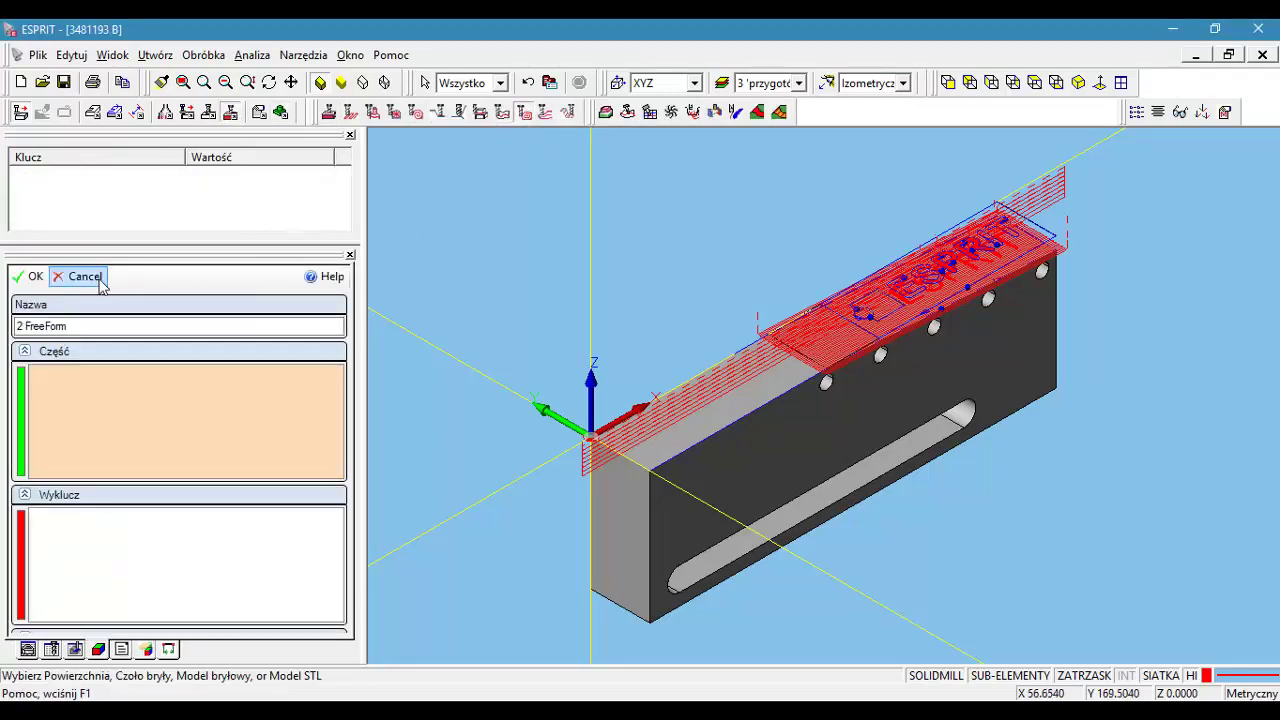
left_click(96, 277)
left_click(106, 279)
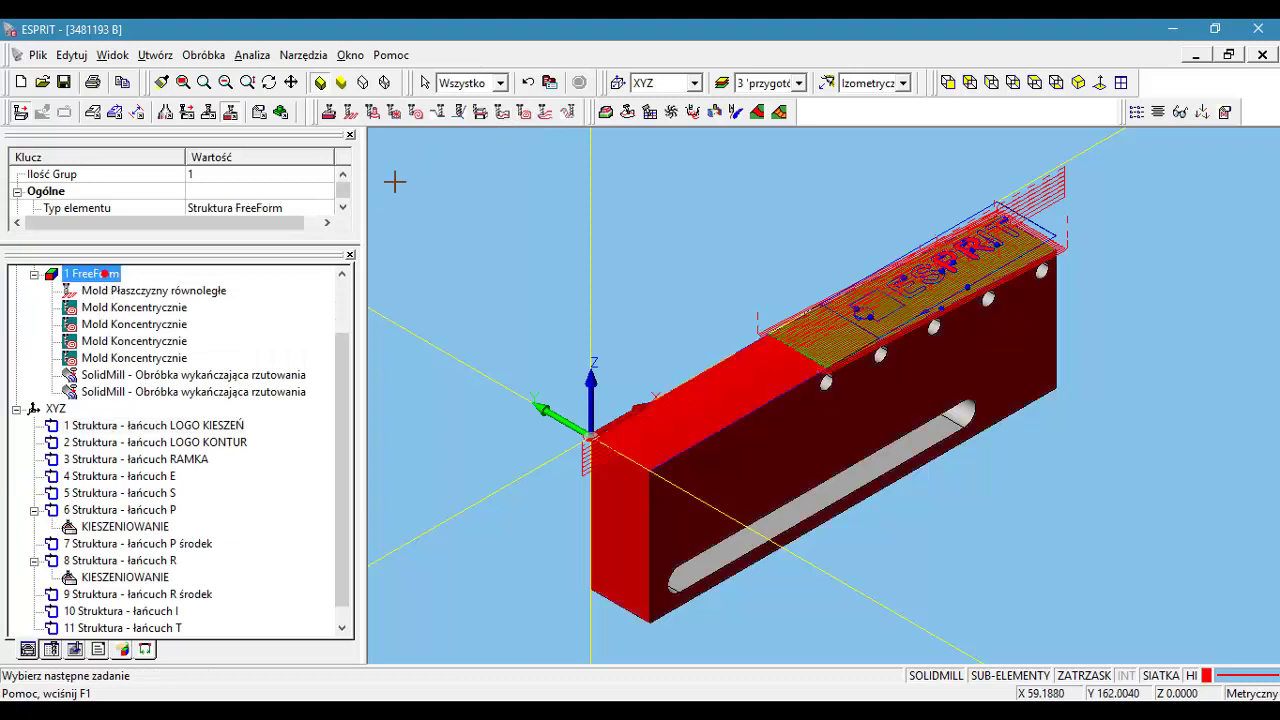
- Replace the T boundary chain with LOGO KIESZEŃ, recompute, and display the new toolpath
left_click(523, 114)
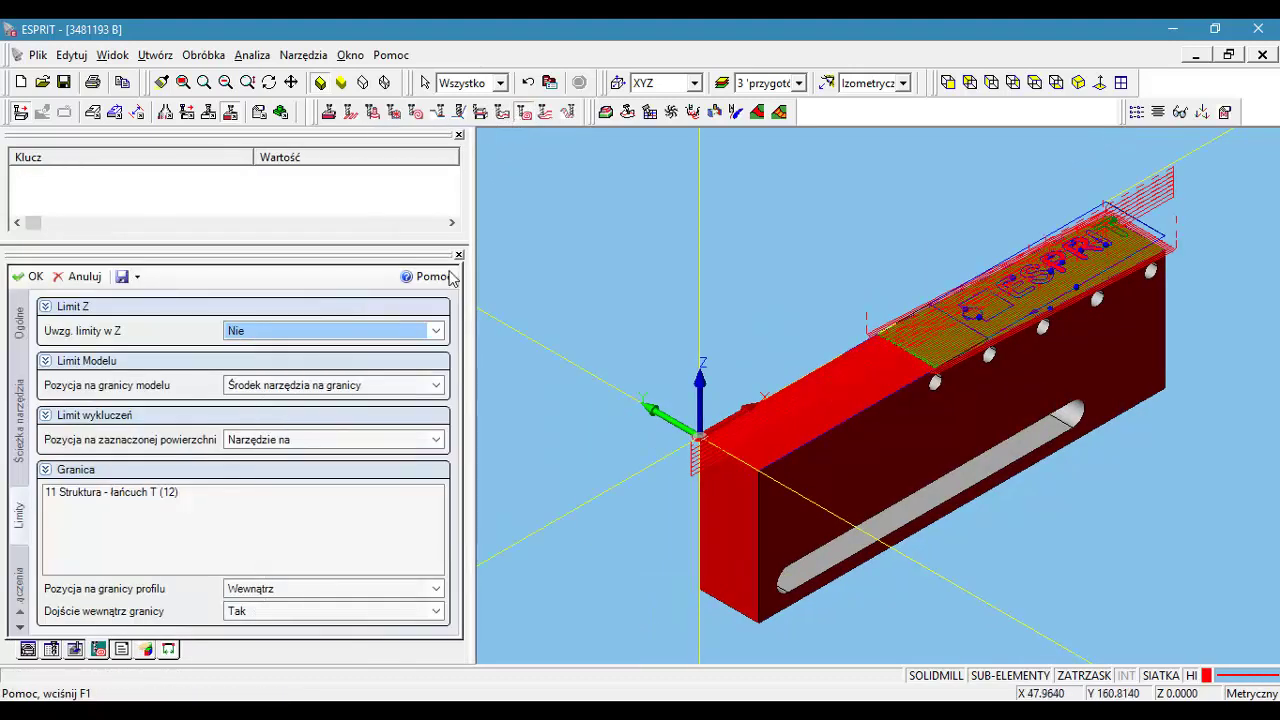
left_click(125, 497)
key("Delete")
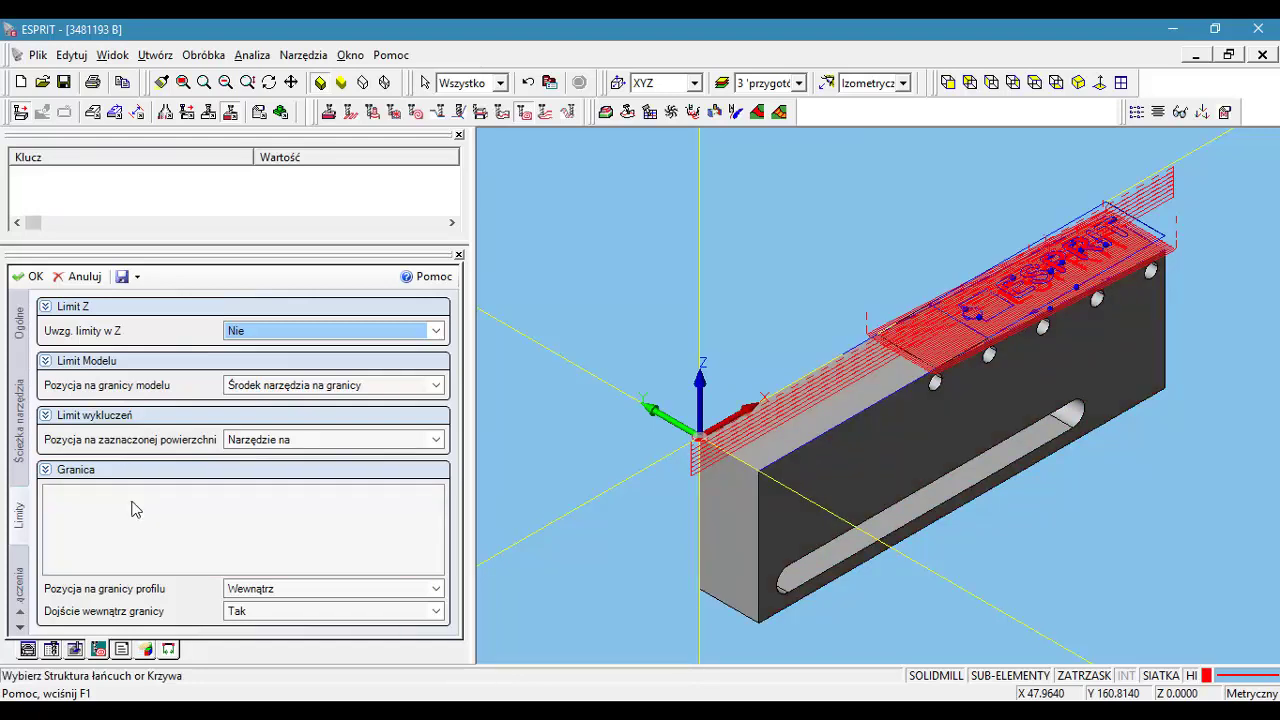
left_click(1001, 311)
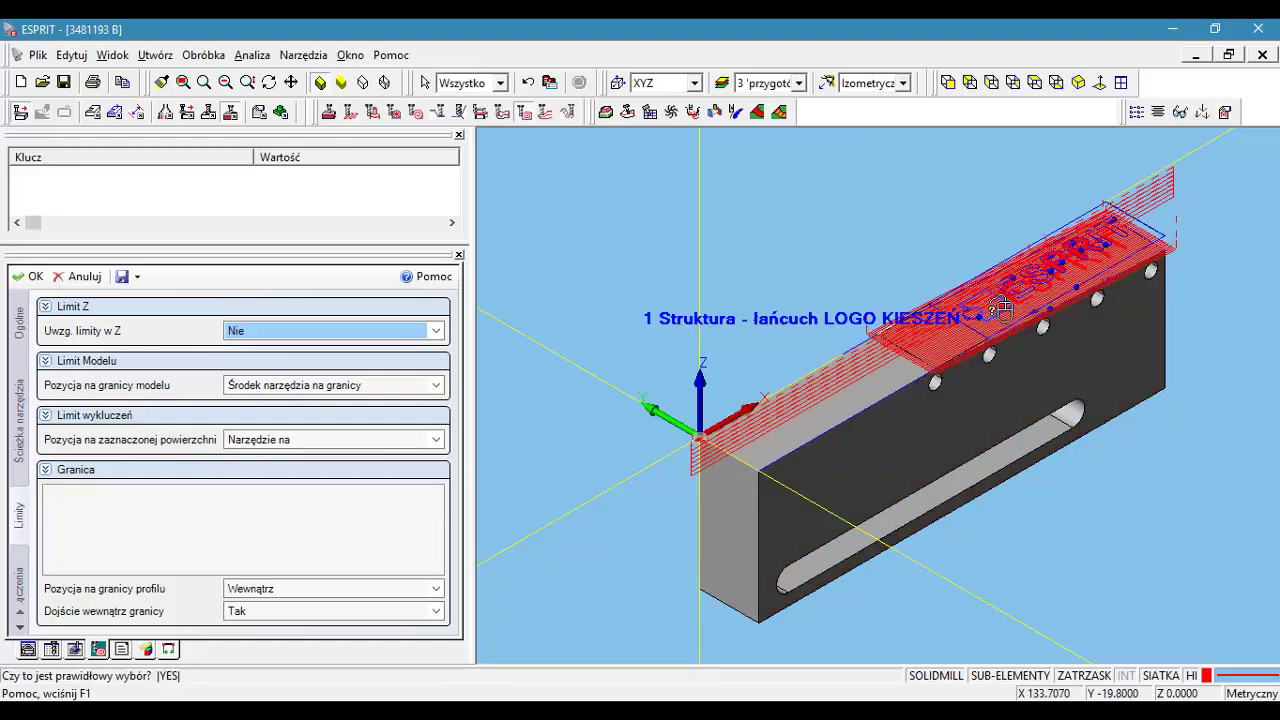
left_click(1001, 311)
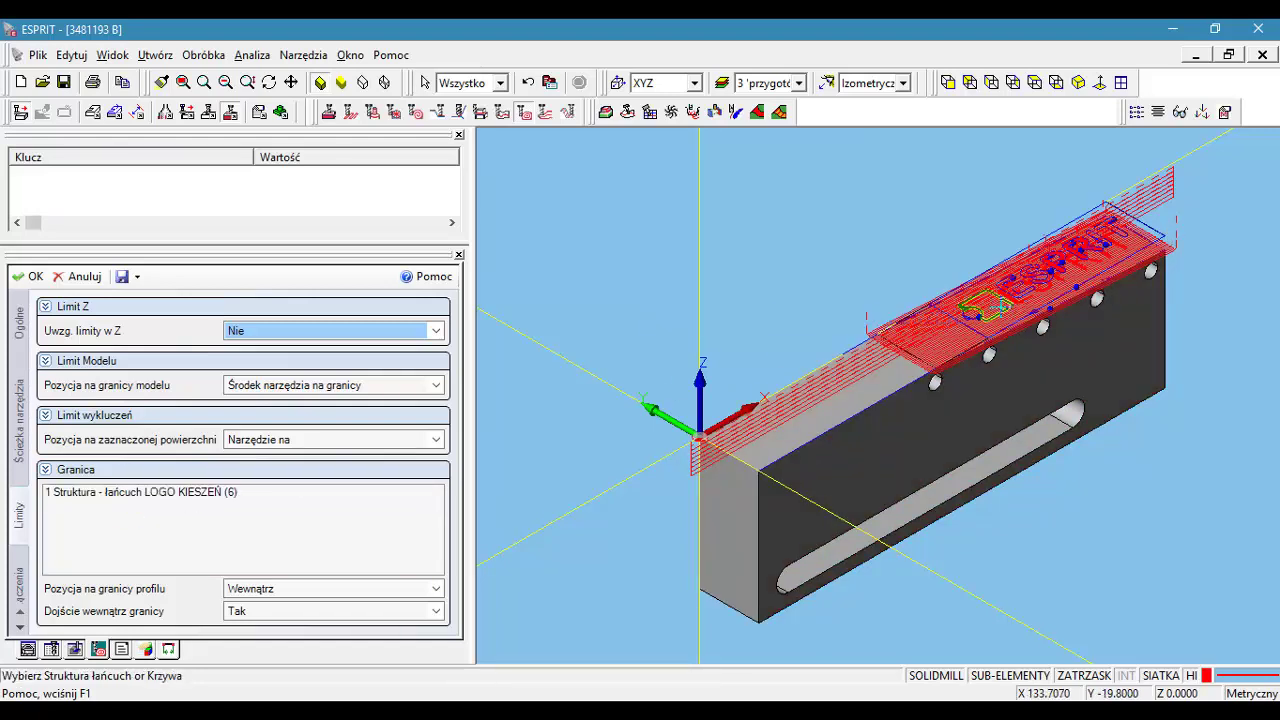
left_click(20, 278)
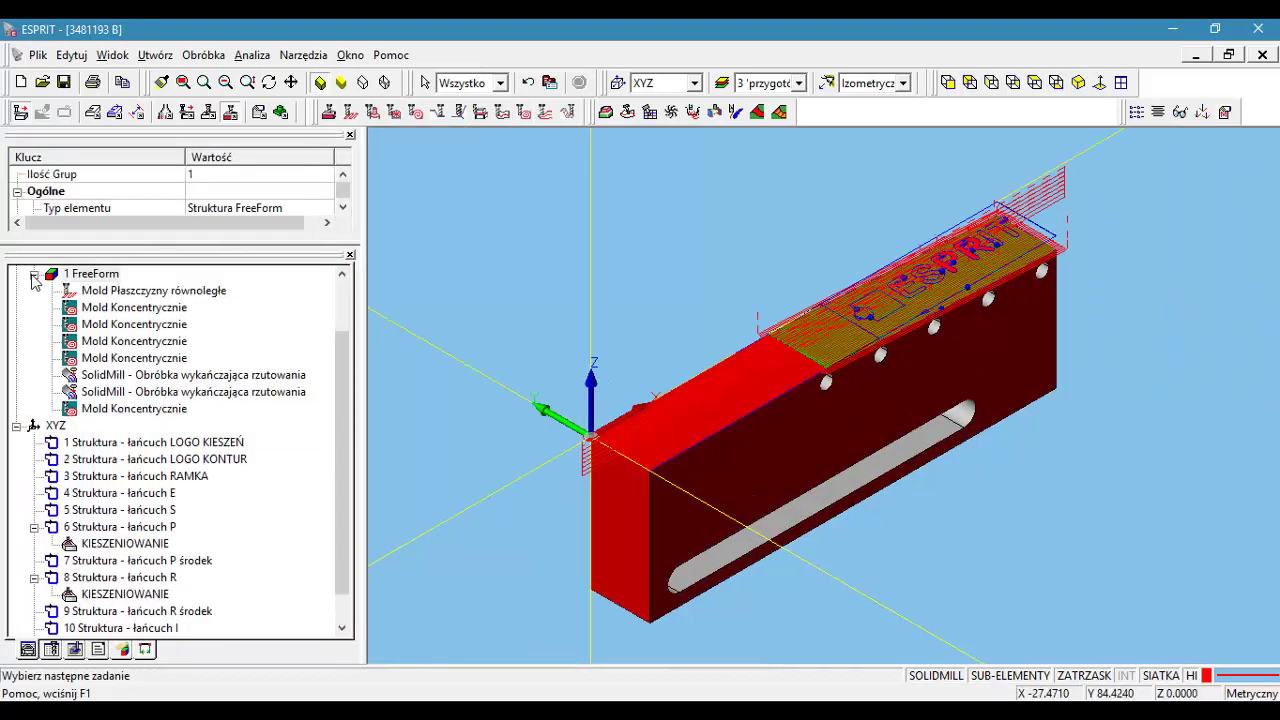
left_click(180, 412)
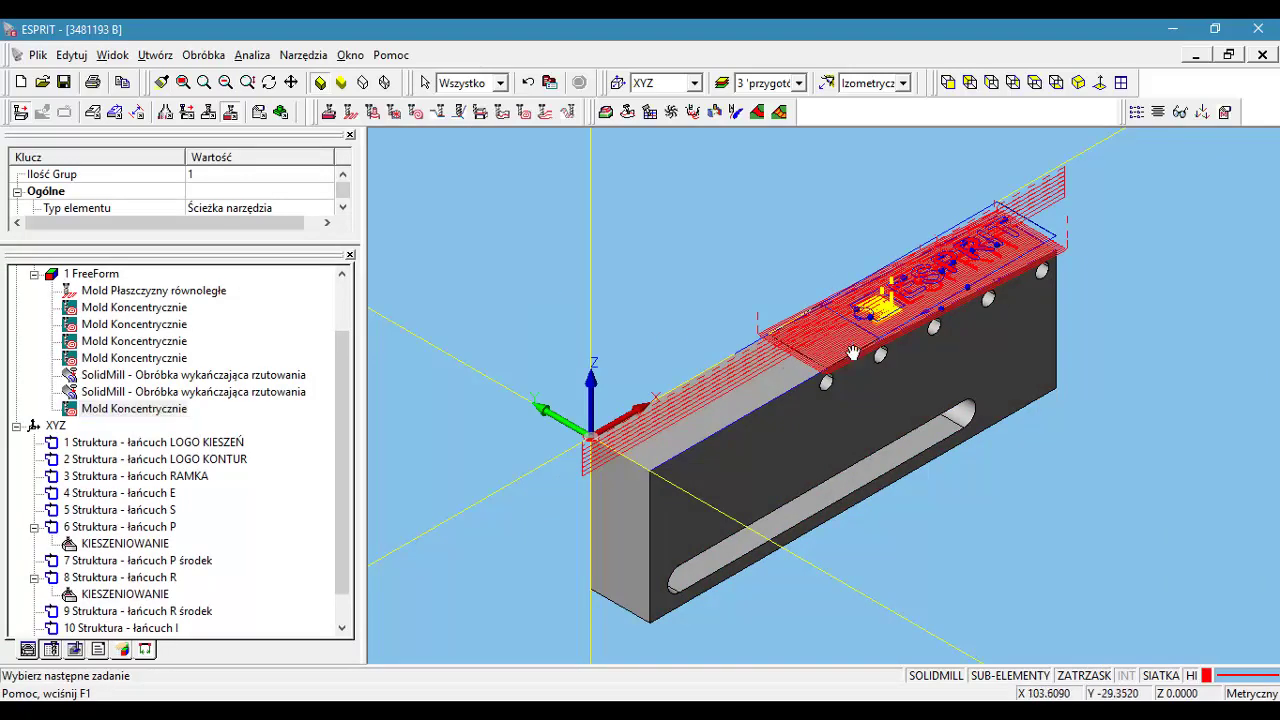
- Set the Mold 3D Contour Profile to the LOGO KONTUR chain, review depth and Łączenia settings, and accept
scroll(762, 390, "up", 2)
scroll(762, 390, "up", 2)
scroll(762, 390, "up", 2)
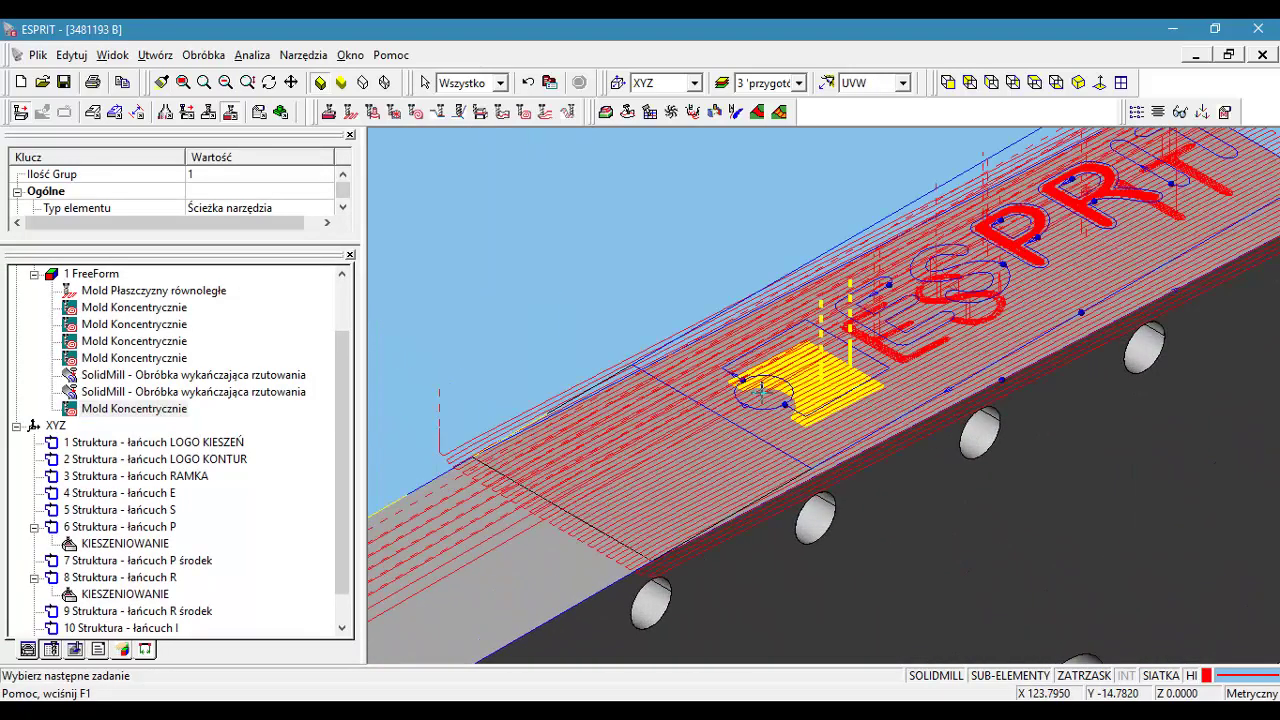
double_click(306, 530)
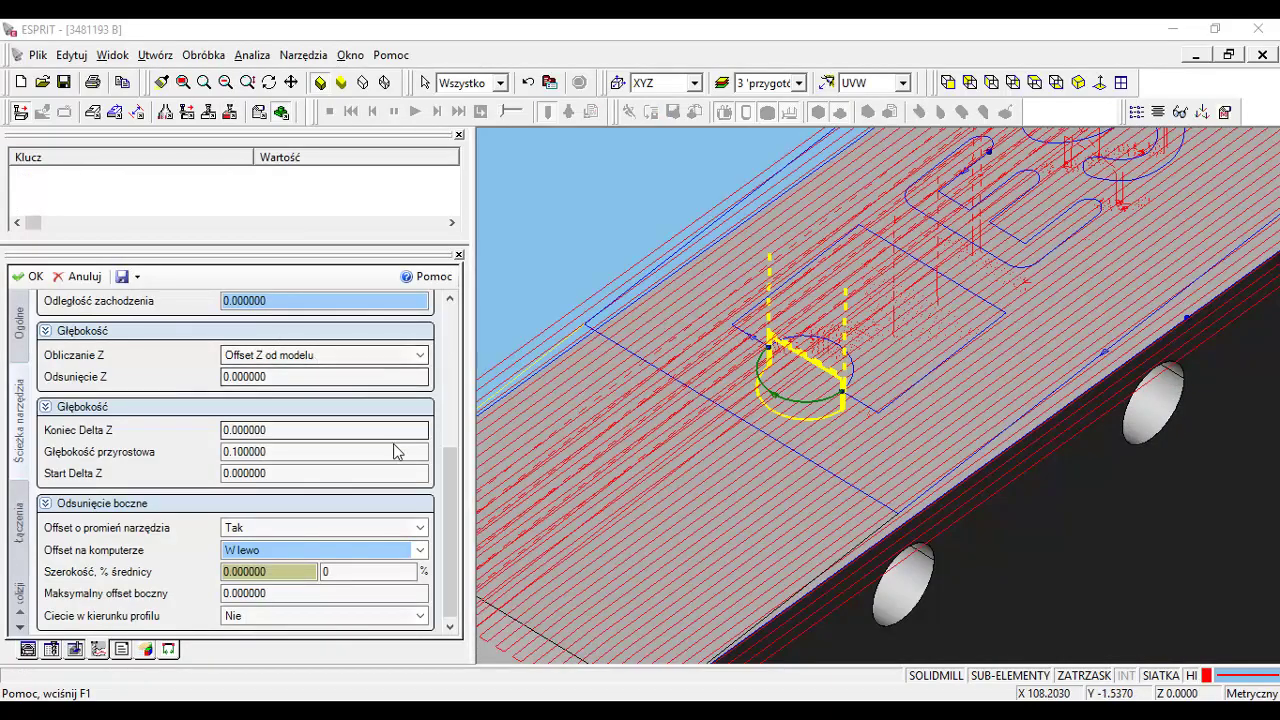
left_click_drag(450, 474, 452, 370)
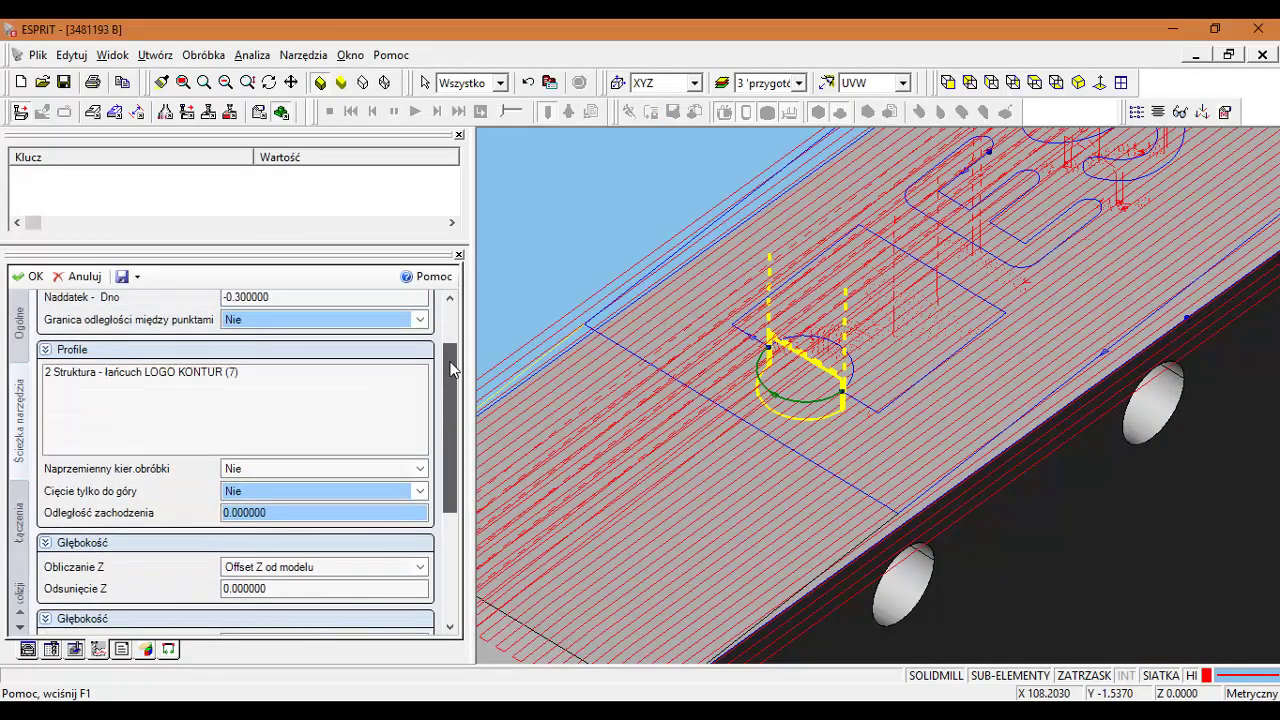
left_click(185, 375)
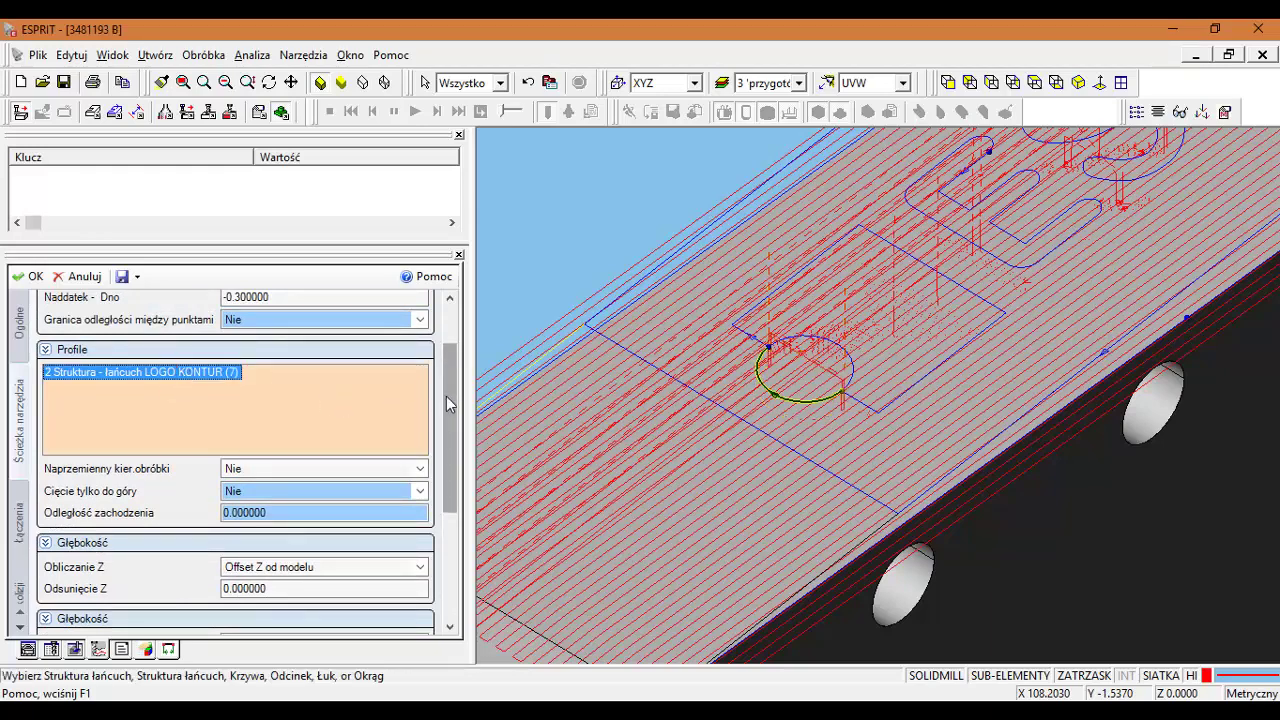
left_click_drag(449, 418, 446, 530)
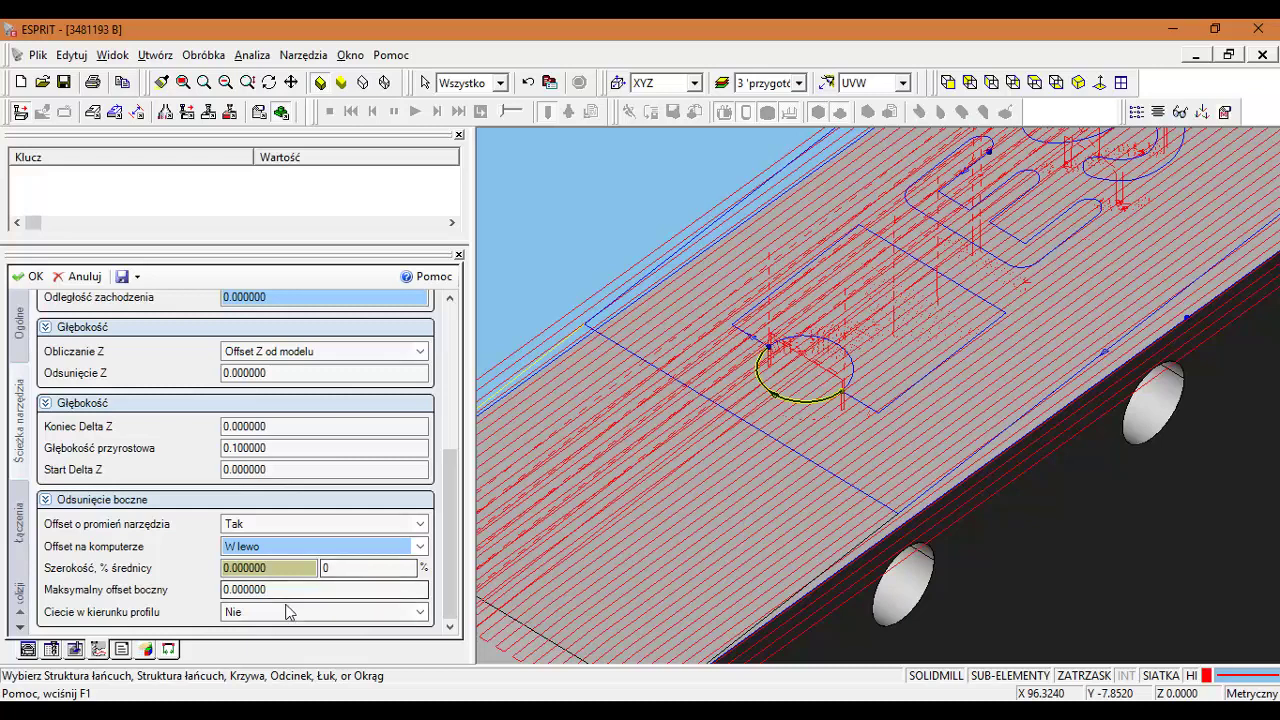
left_click(20, 528)
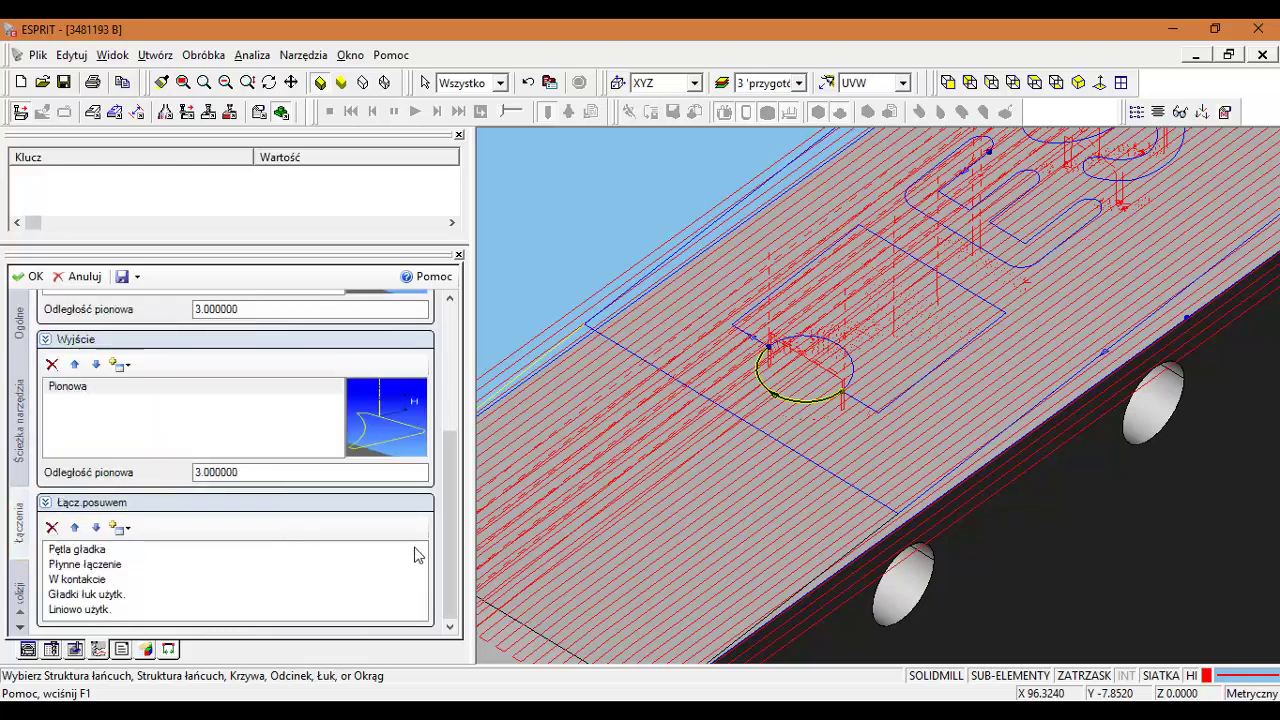
scroll(250, 480, "up", 3)
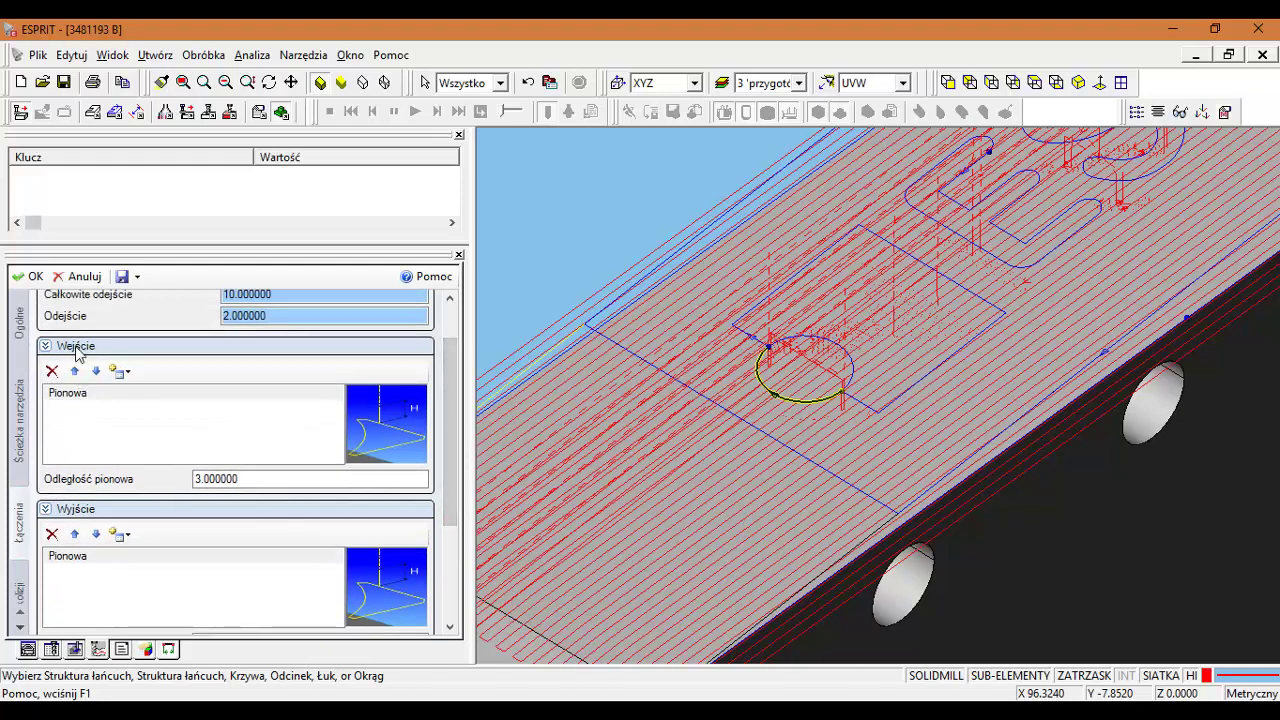
left_click_drag(449, 508, 449, 600)
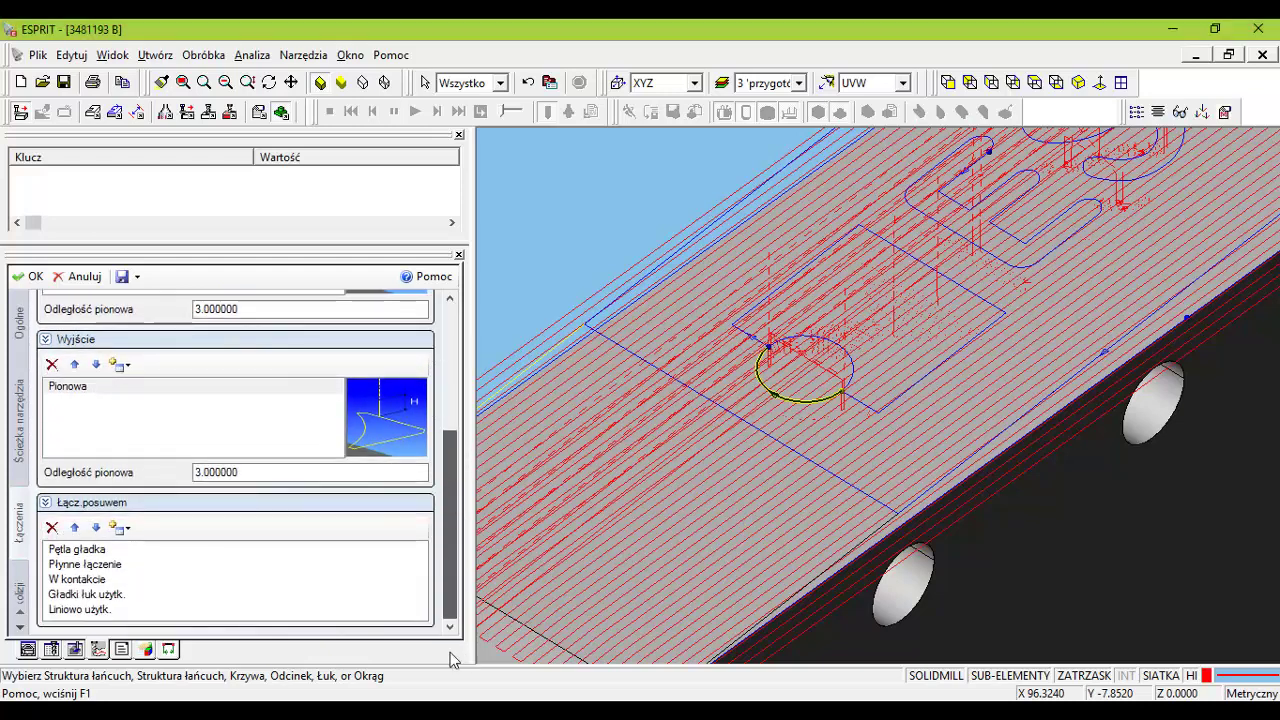
left_click(28, 278)
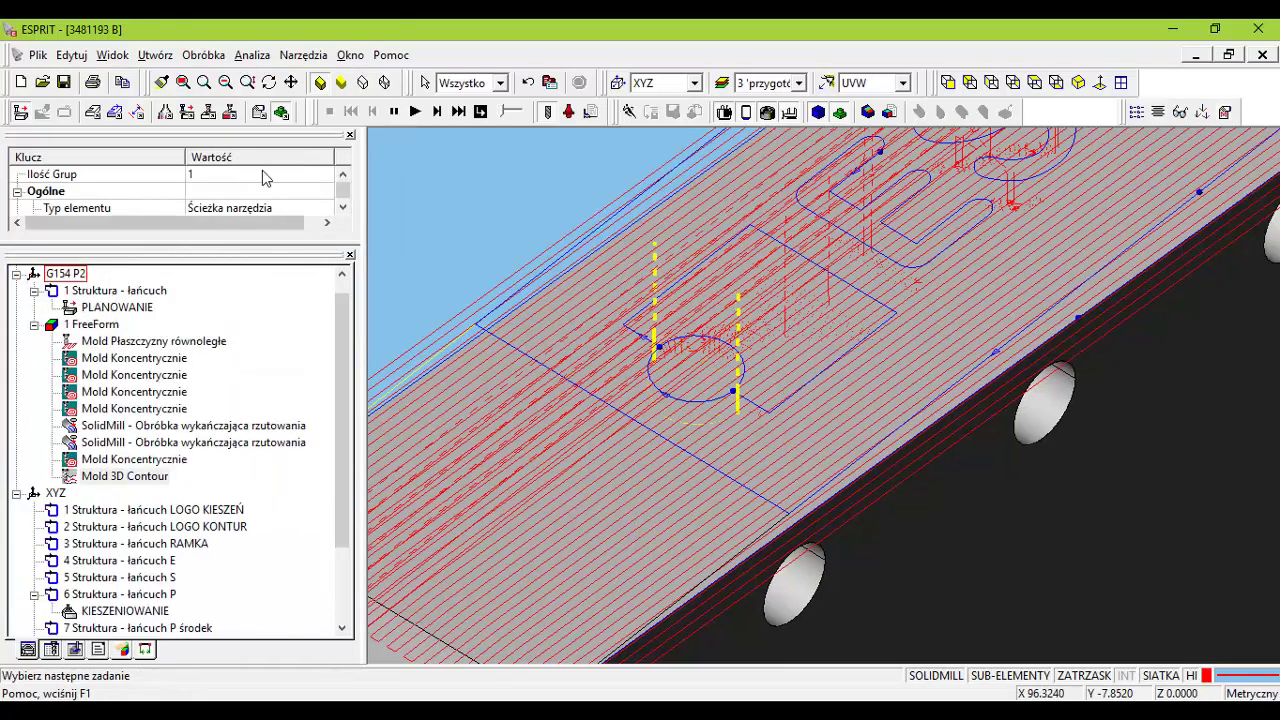
- Show the Stan końcowy final state and zoom in on the circular logo pocket
left_click(482, 112)
scroll(670, 390, "up", 1)
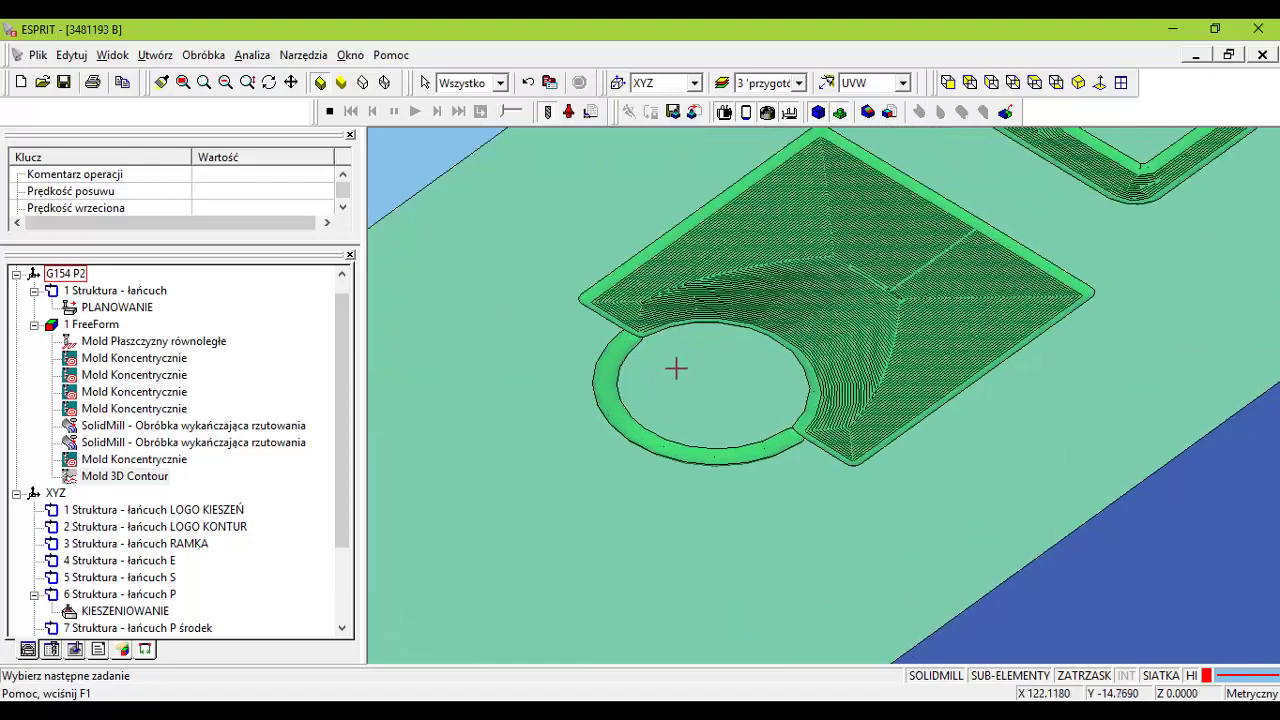
scroll(660, 360, "up", 1)
scroll(630, 330, "up", 1)
scroll(618, 311, "up", 1)
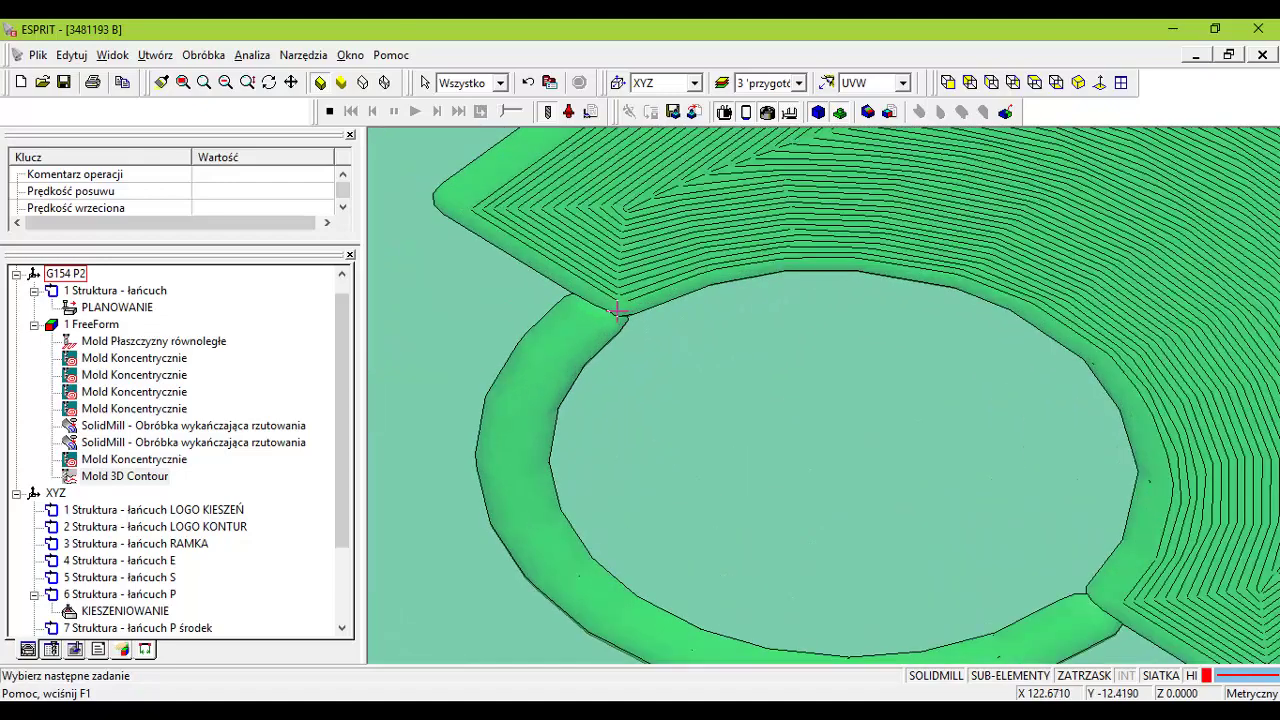
scroll(618, 311, "down", 1)
scroll(917, 492, "up", 1)
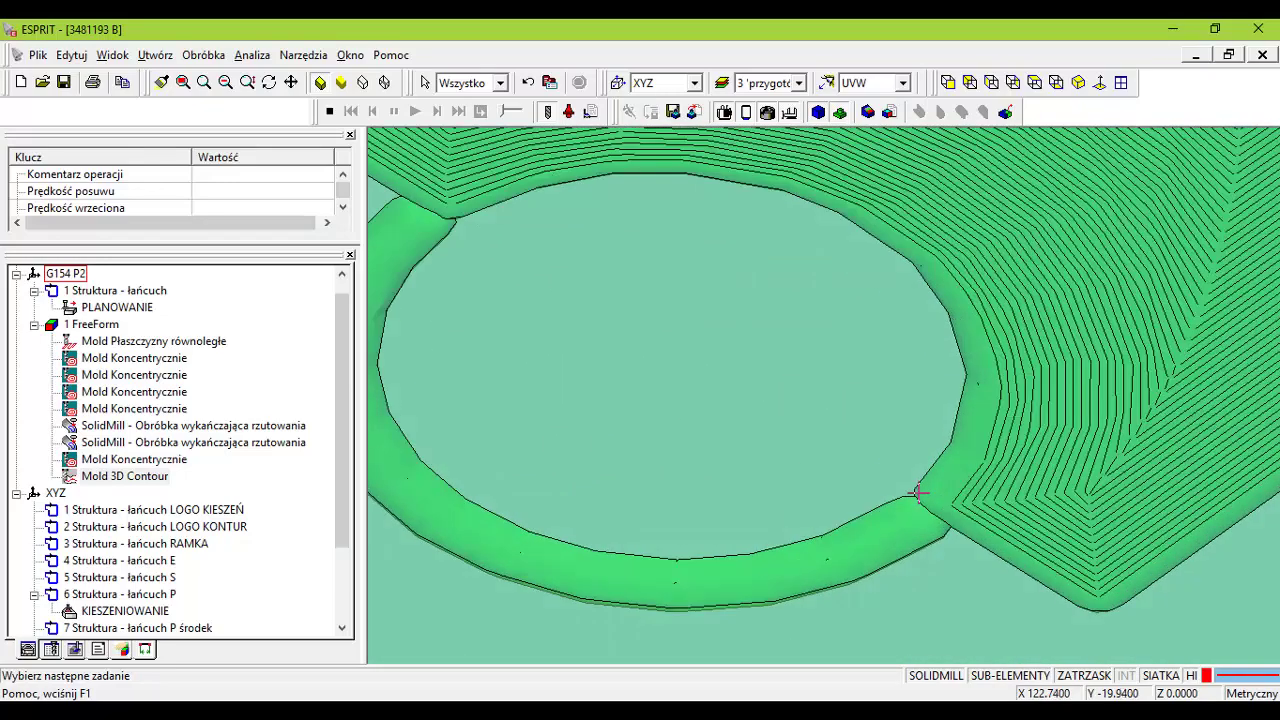
scroll(910, 494, "down", 1)
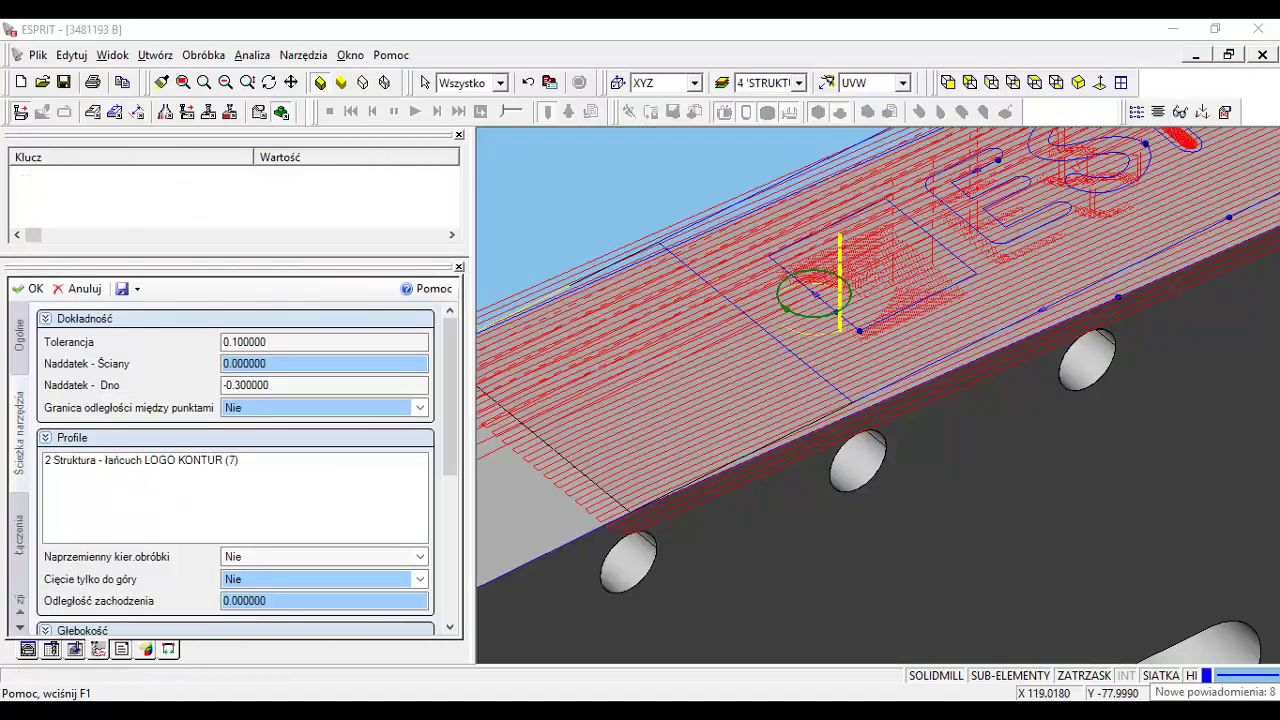
- Reselect LOGO KONTUR as the contour profile and confirm the operation to generate its toolpath
left_click(127, 448)
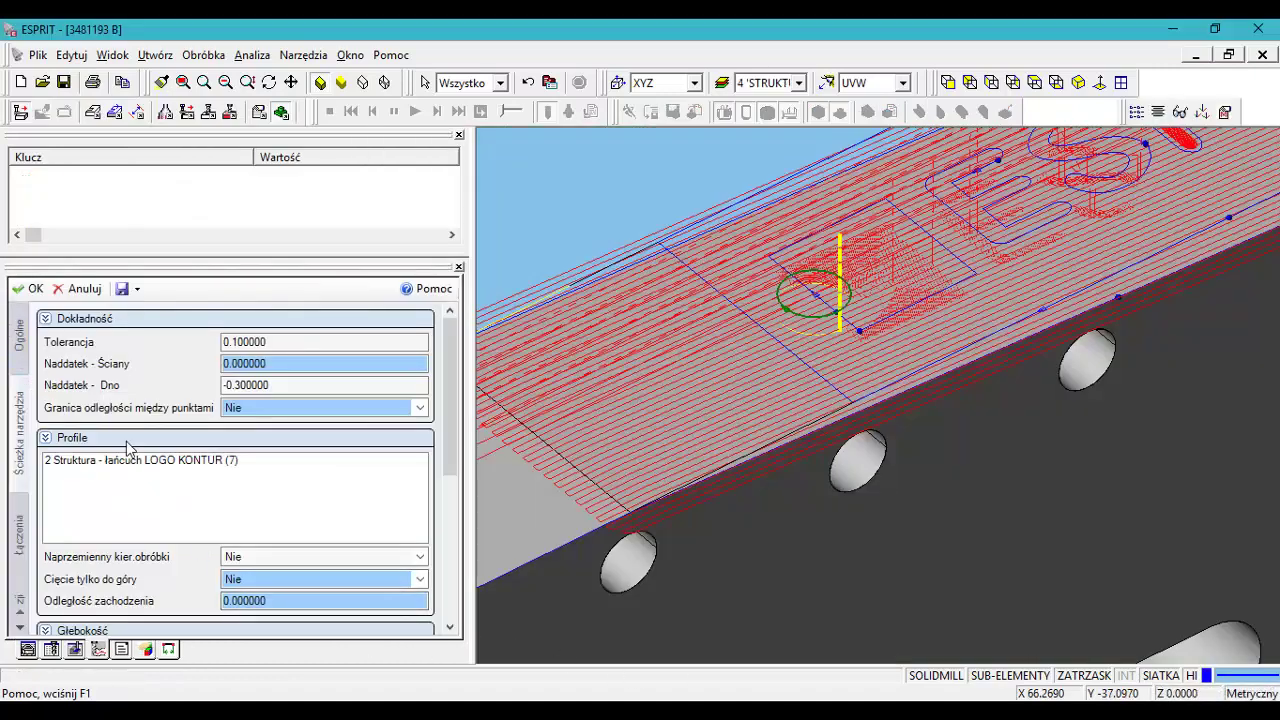
left_click(124, 460)
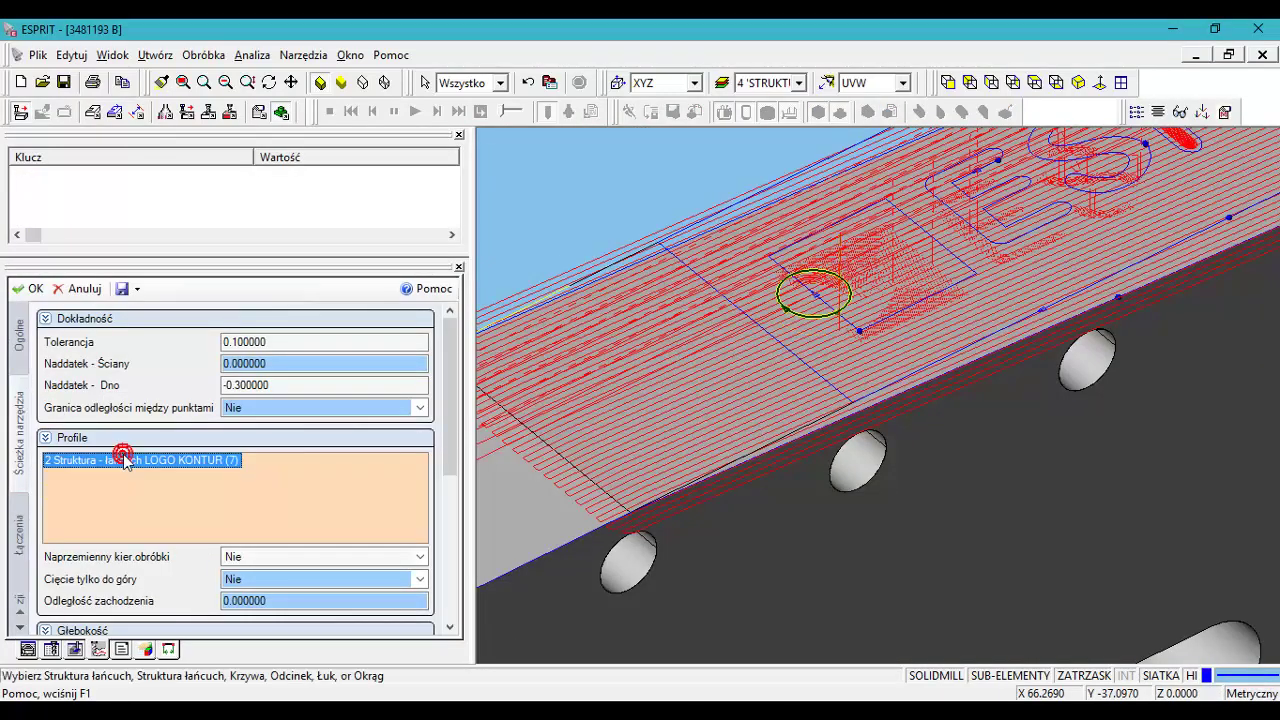
left_click(33, 289)
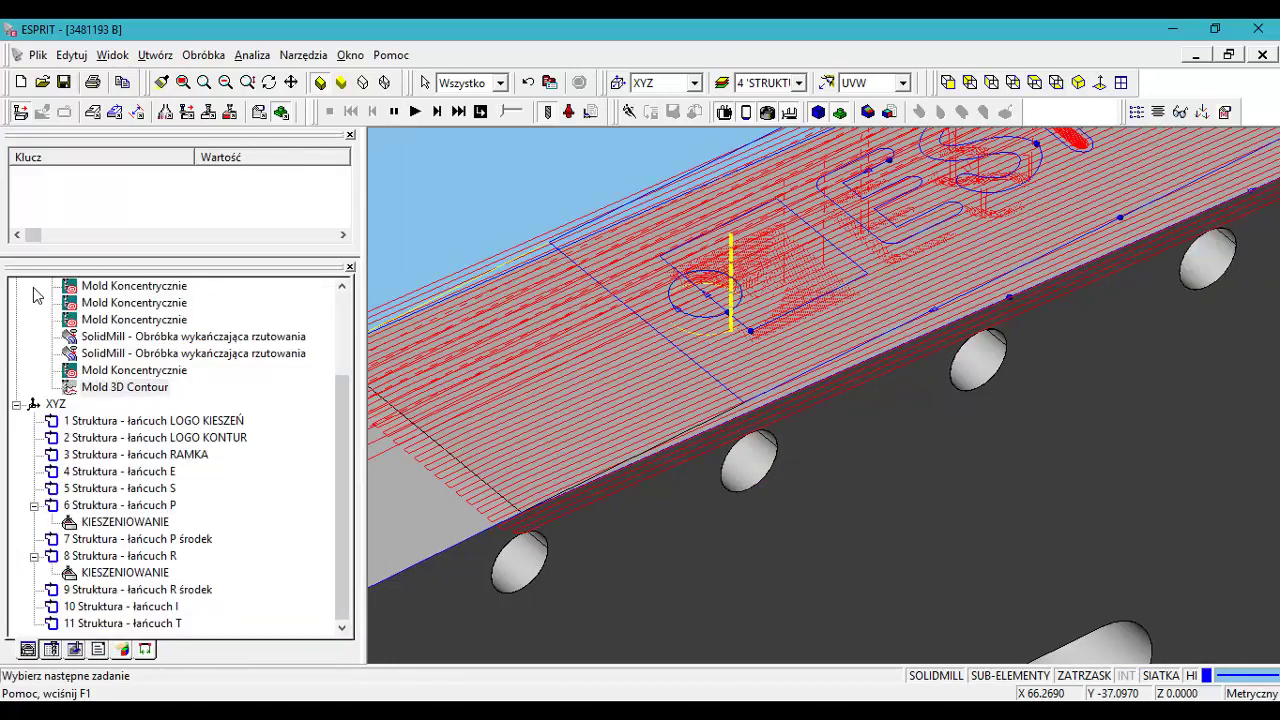
- Run and stop the machining simulation, bringing the ESPRIT lettering toolpaths into view
left_click(415, 111)
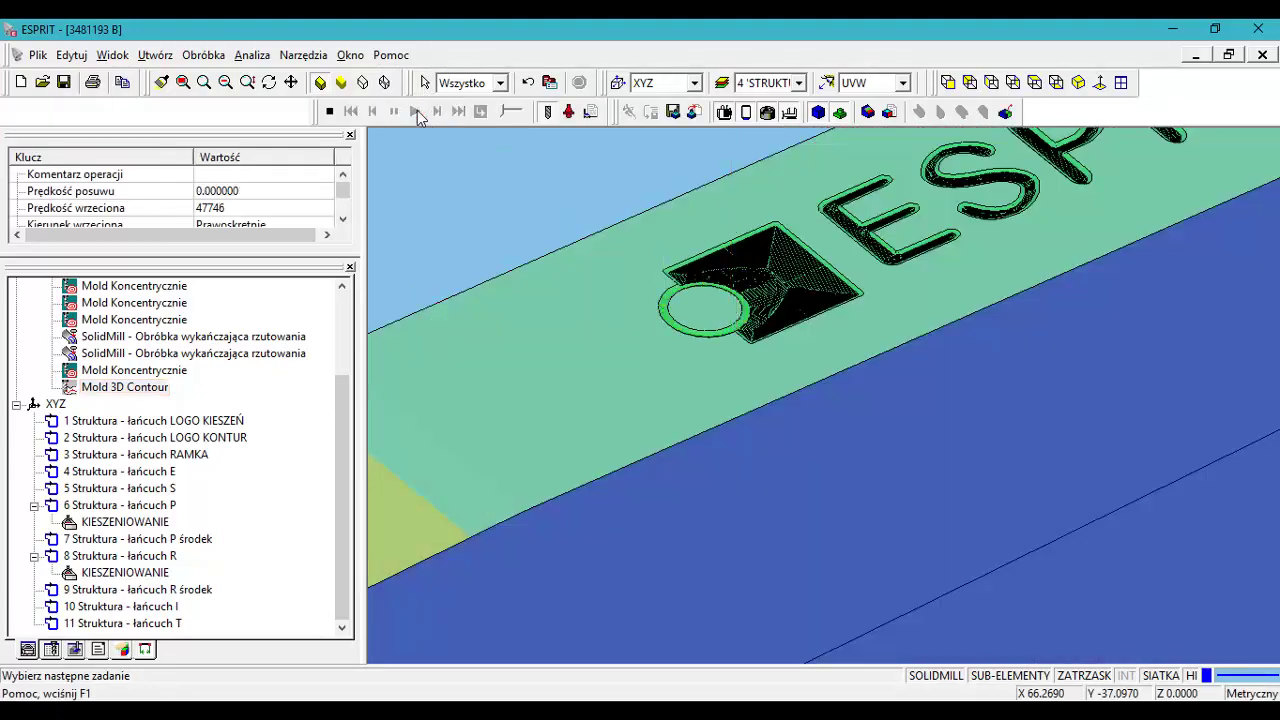
left_click(330, 111)
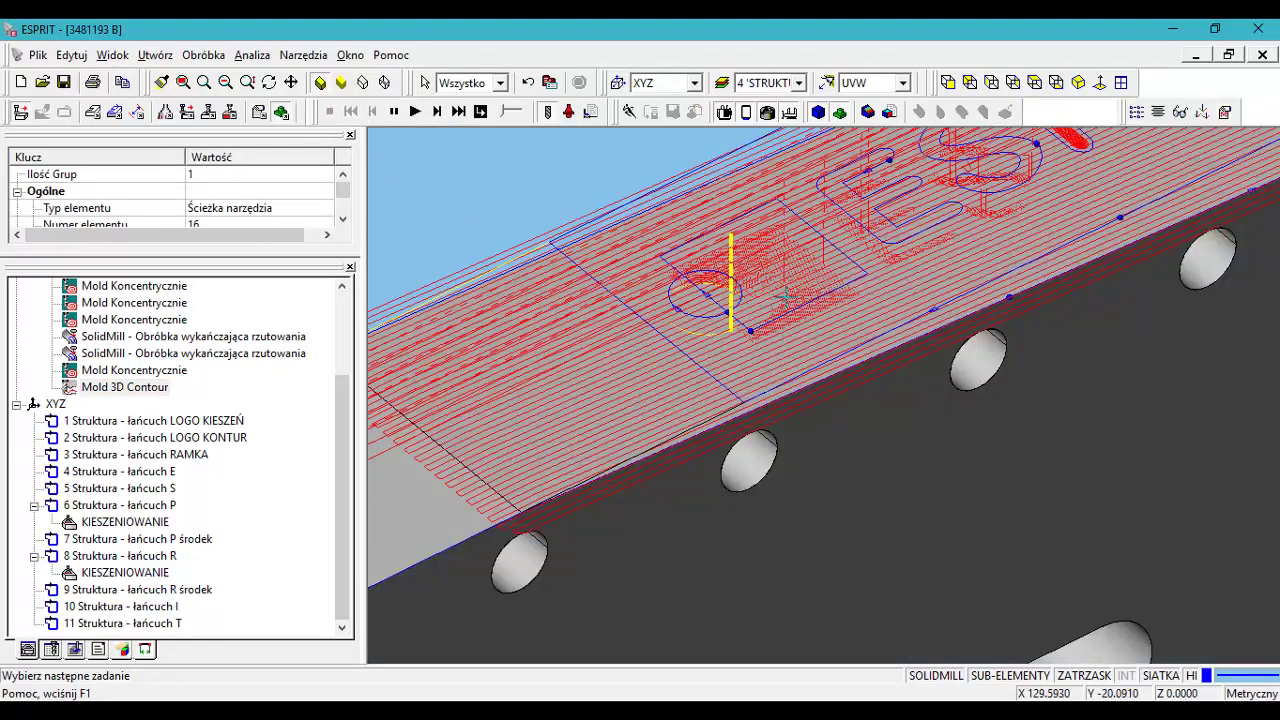
mouse_move(471, 243)
middle_mouse_down()
mouse_move(663, 423)
mouse_move(574, 521)
middle_mouse_up()
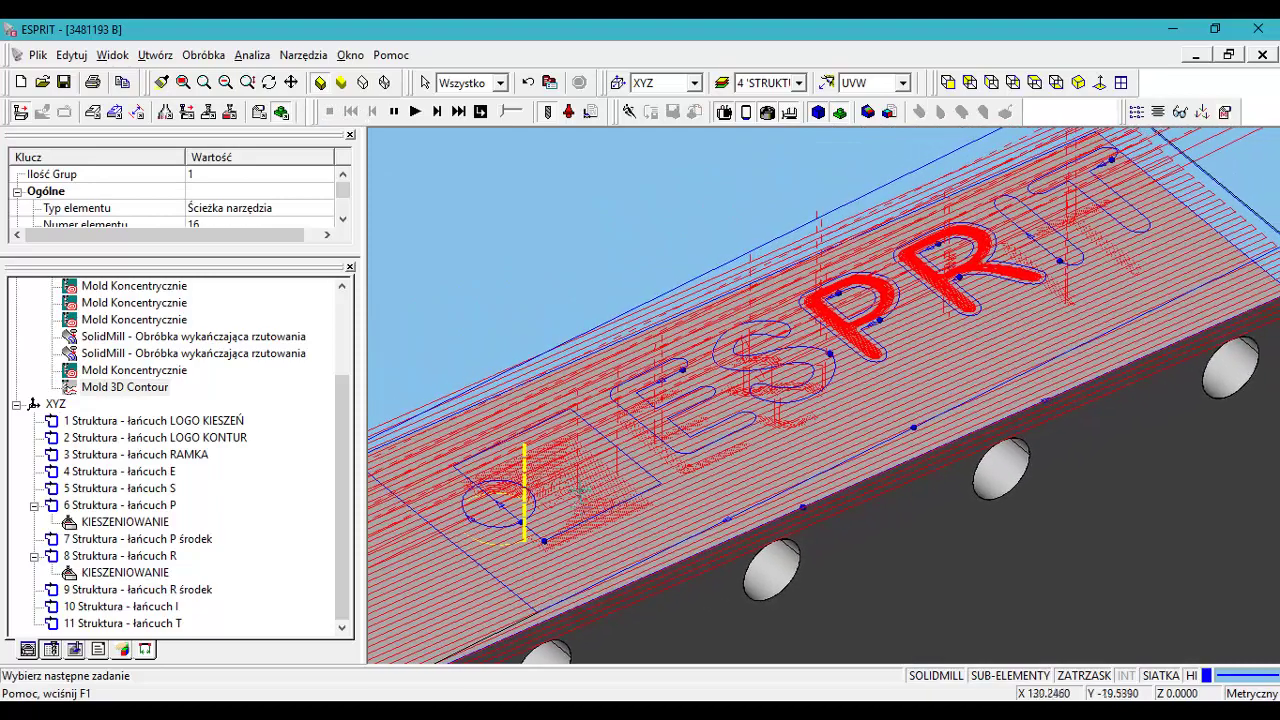
- Show the Stan końcowy final state from the Top view, zoomed and centred on the engraved lettering
left_click(486, 114)
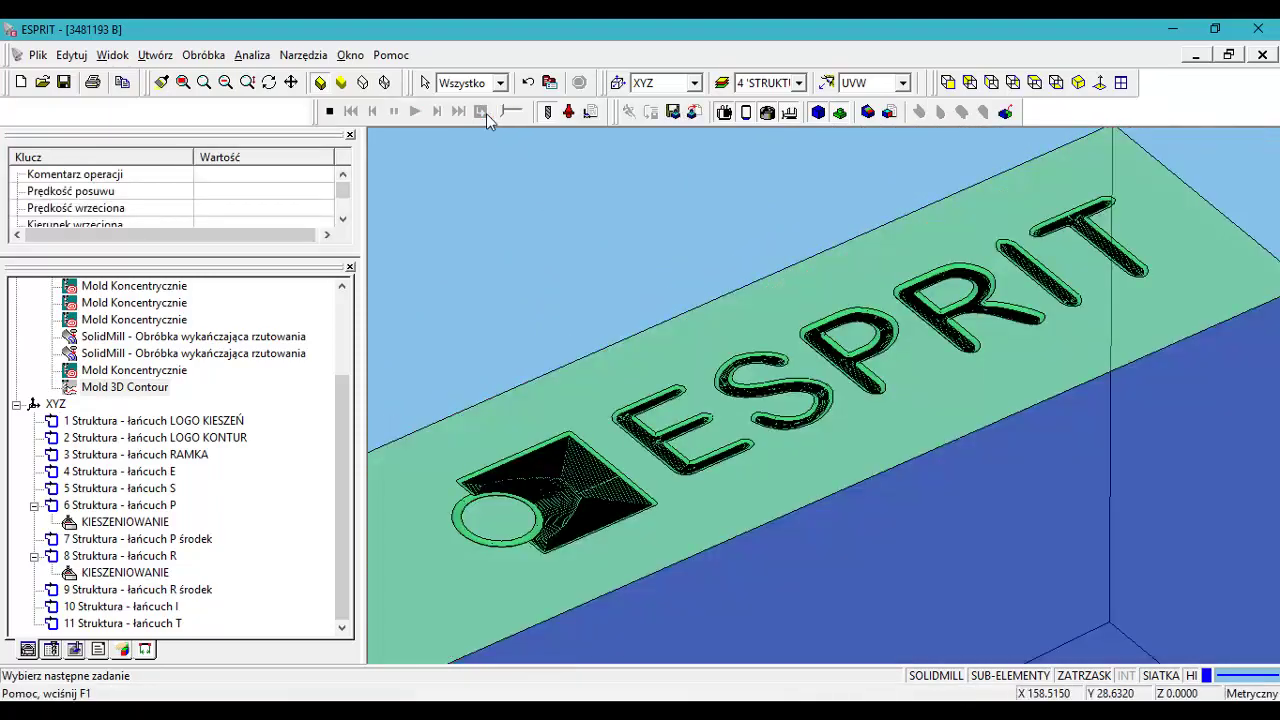
left_click(1035, 83)
middle_click_drag(980, 371, 711, 393)
scroll(711, 393, "up", 1)
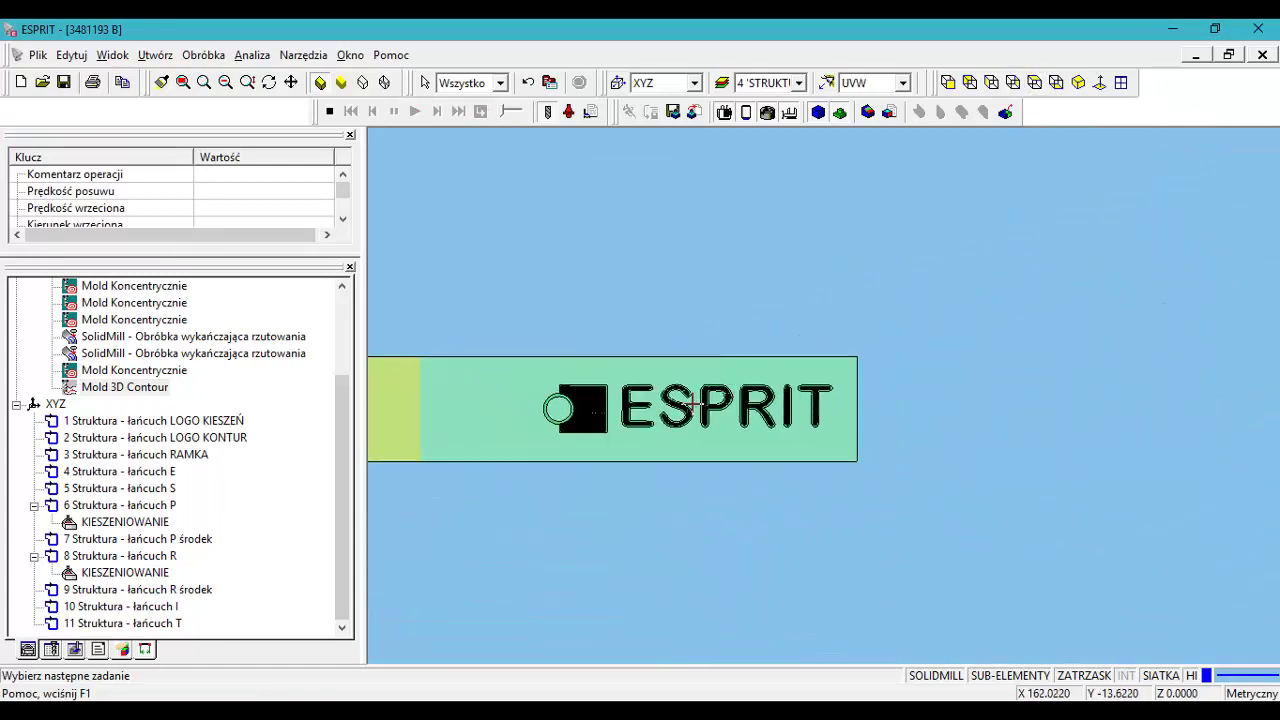
scroll(709, 403, "up", 2)
scroll(800, 403, "up", 1)
scroll(900, 404, "up", 2)
middle_click_drag(900, 404, 874, 402)
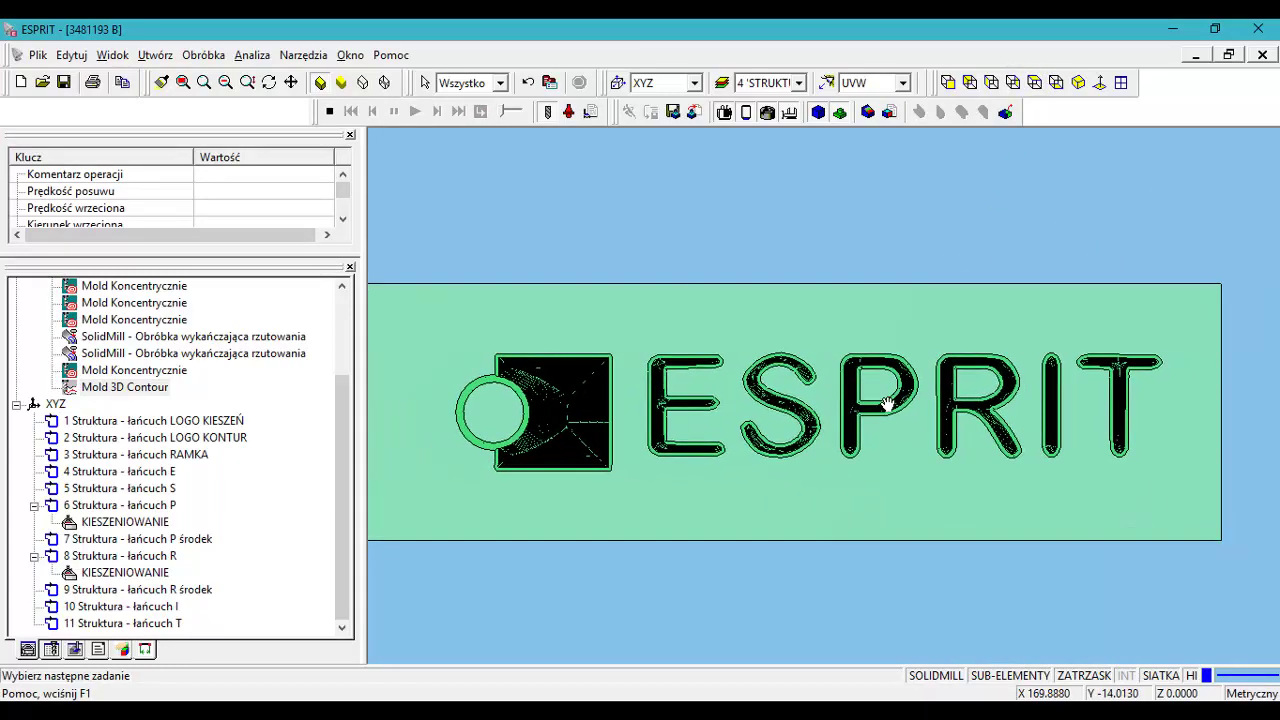